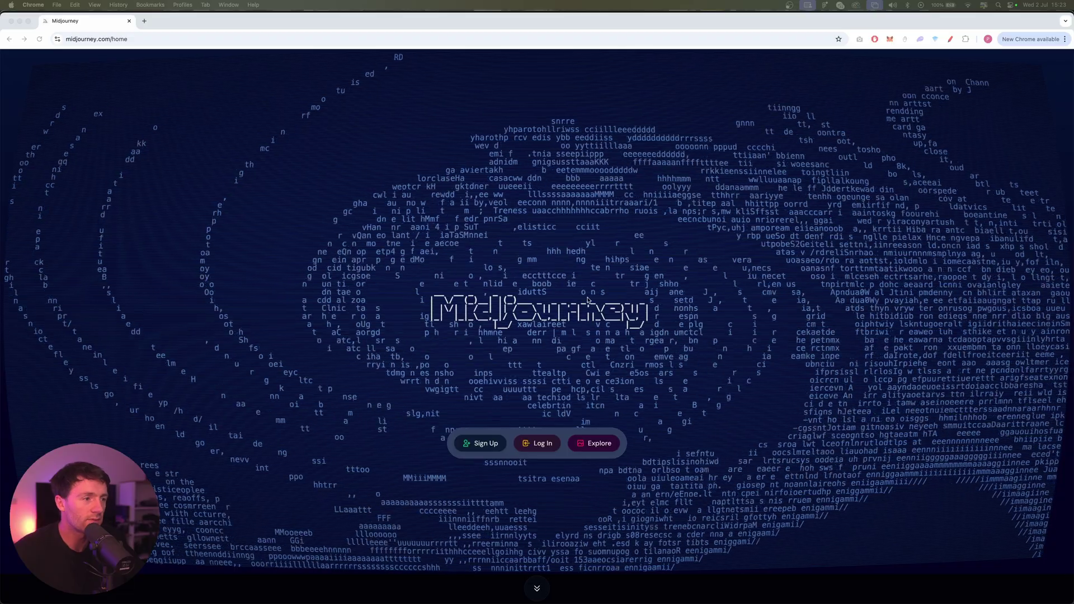
Sign in to Midjourney and enter the Cybertruck redwood-forest car prompt.
{"action": "left_click", "coordinate": [543, 444]}
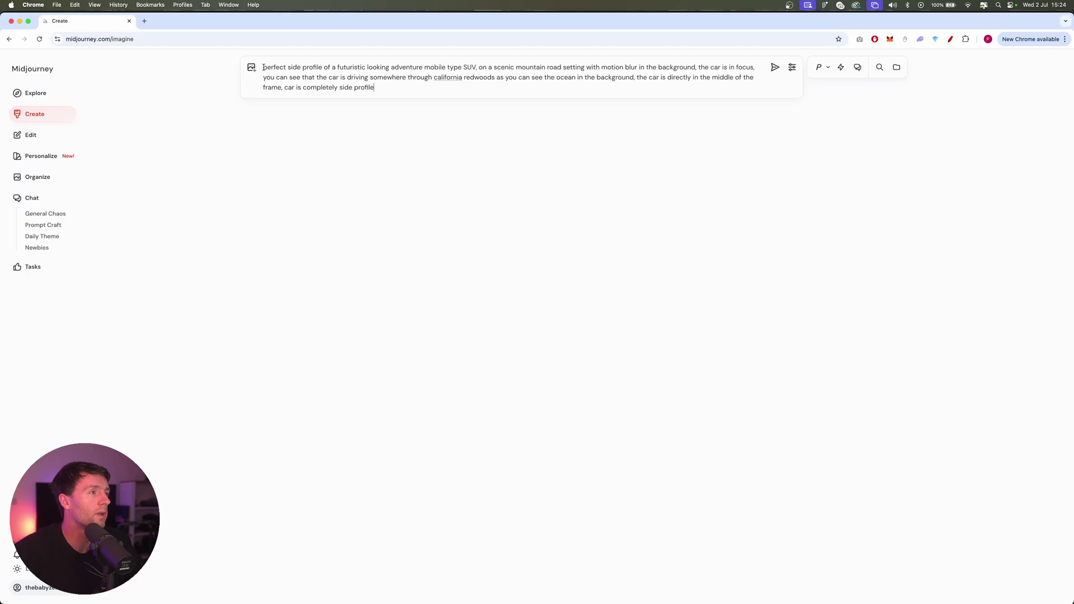
{"action": "left_click_drag", "start_coordinate": [306, 69], "coordinate": [405, 86]}
{"action": "left_click", "coordinate": [283, 68]}
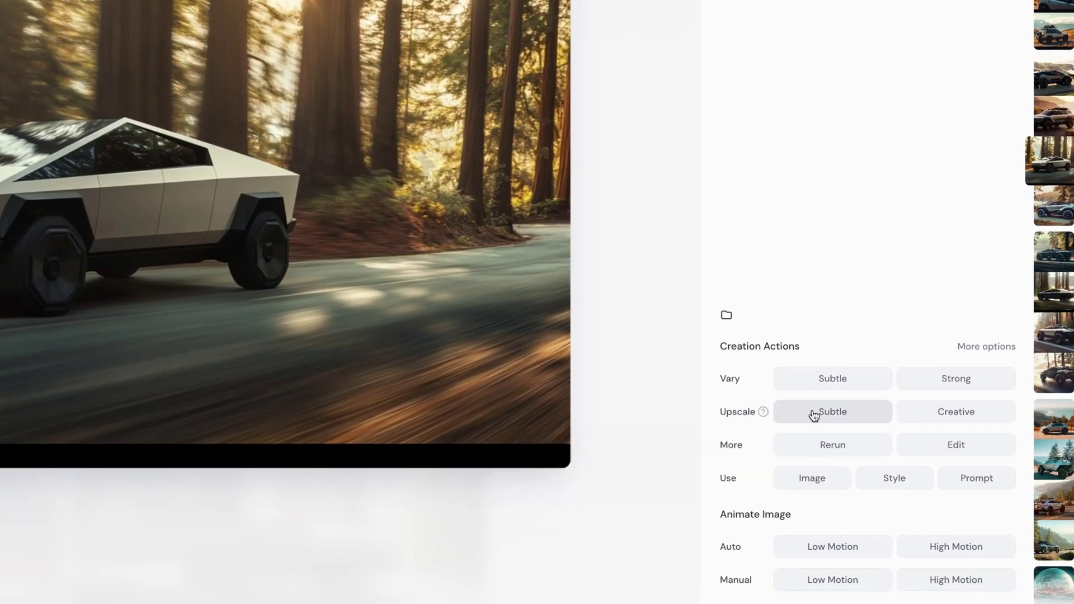
Upscale the chosen Cybertruck image with Upscale Subtle and copy it.
{"action": "left_click", "coordinate": [813, 415]}
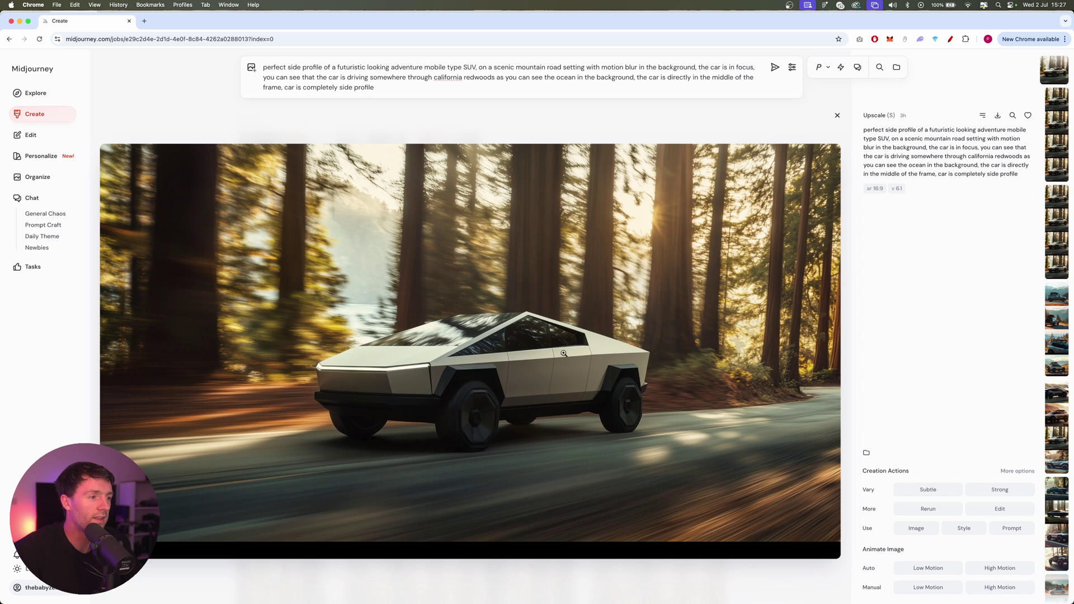
{"action": "right_click", "coordinate": [551, 342]}
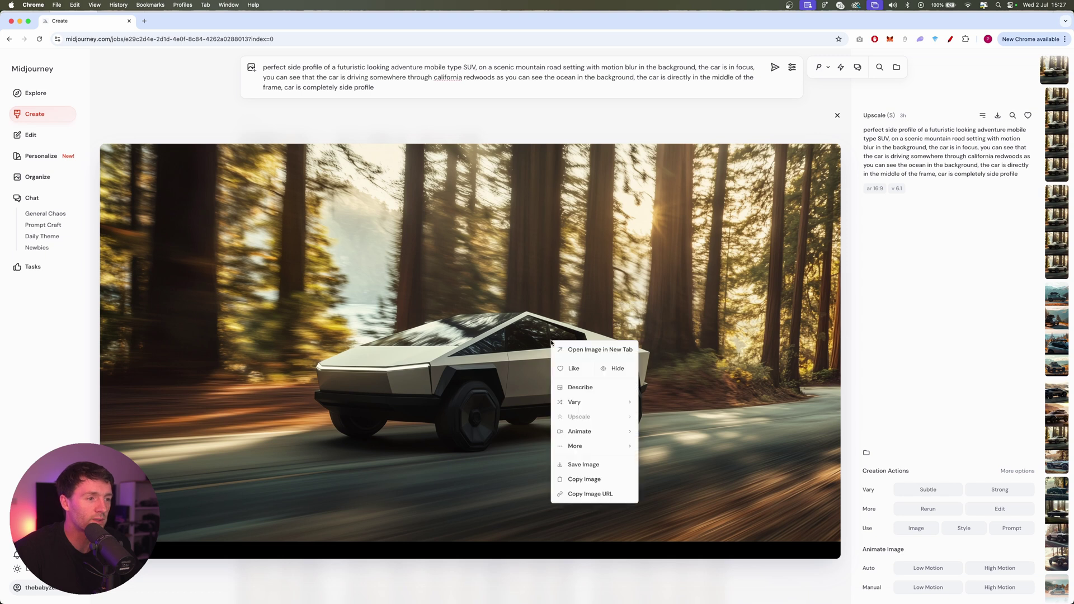
{"action": "left_click", "coordinate": [596, 480]}
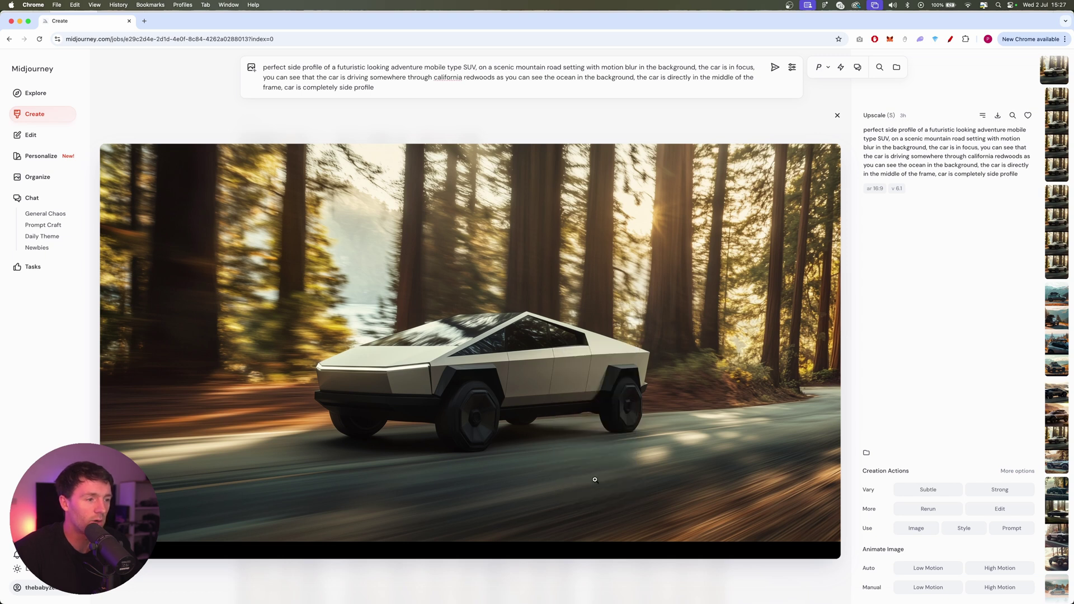
Create a 1512×982 MacBook Pro 14" frame named TESLA, then paste and scale the Cybertruck image to fill it.
{"action": "left_click", "coordinate": [590, 587]}
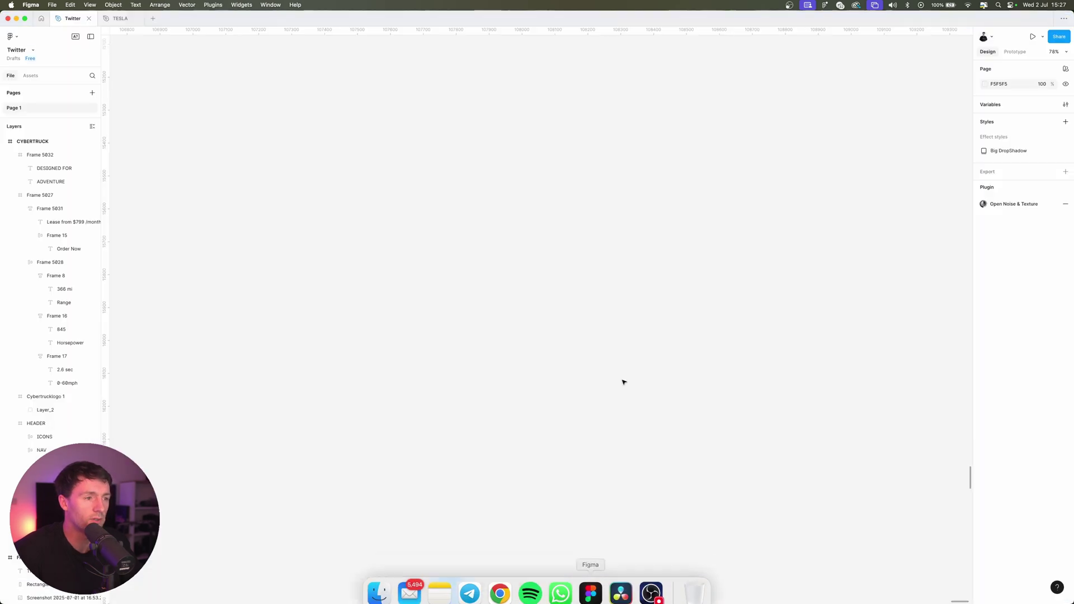
{"action": "left_click", "coordinate": [472, 588]}
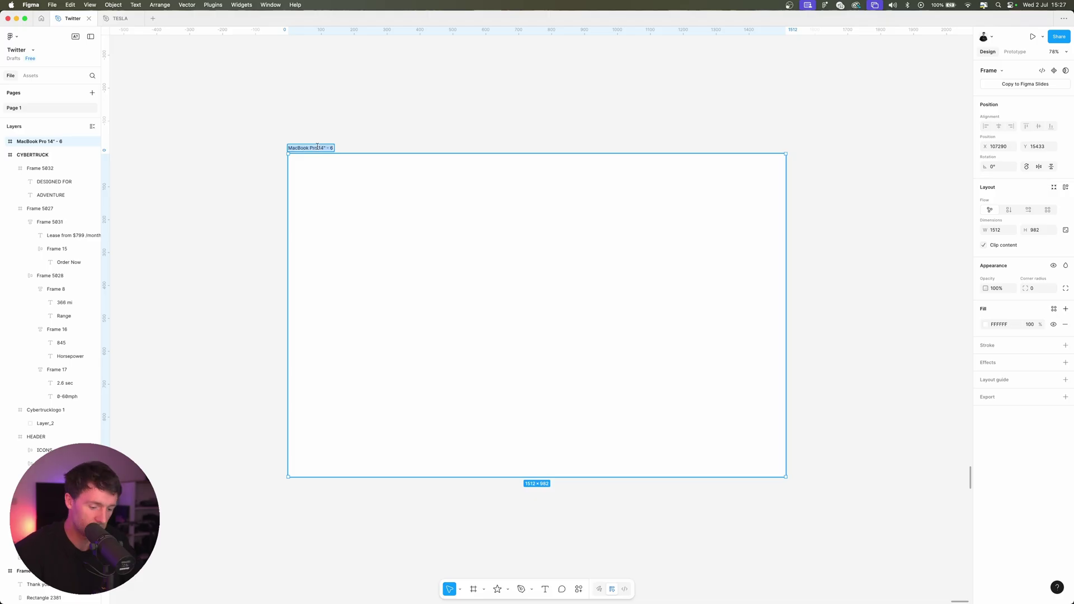
{"action": "type", "text": "TESLA"}
{"action": "key", "text": "Return"}
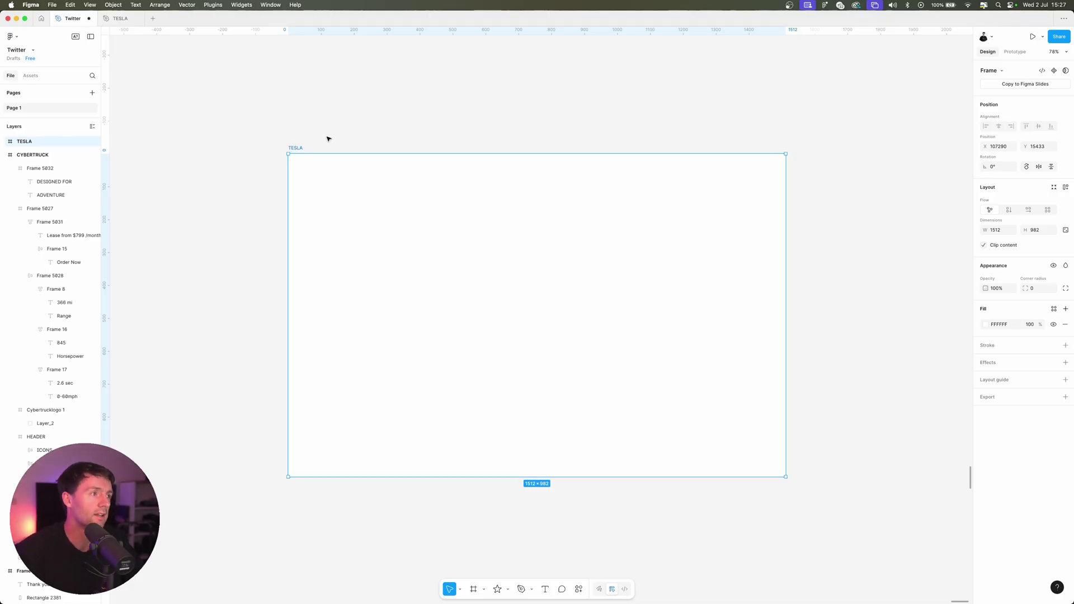
{"action": "key", "text": "super+v"}
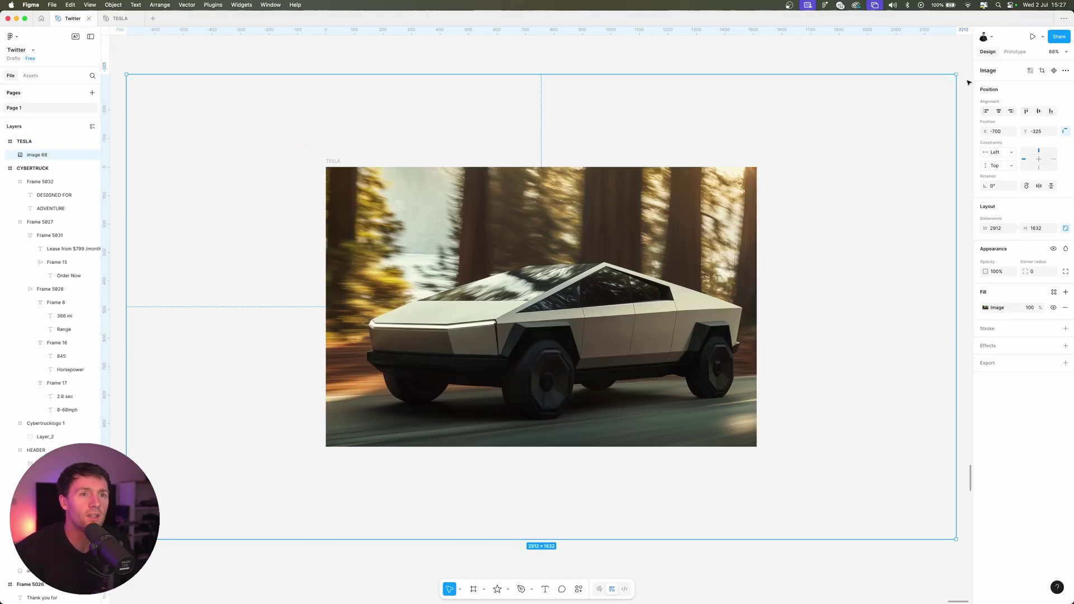
{"action": "left_click_drag", "start_coordinate": [957, 74], "coordinate": [790, 166]}
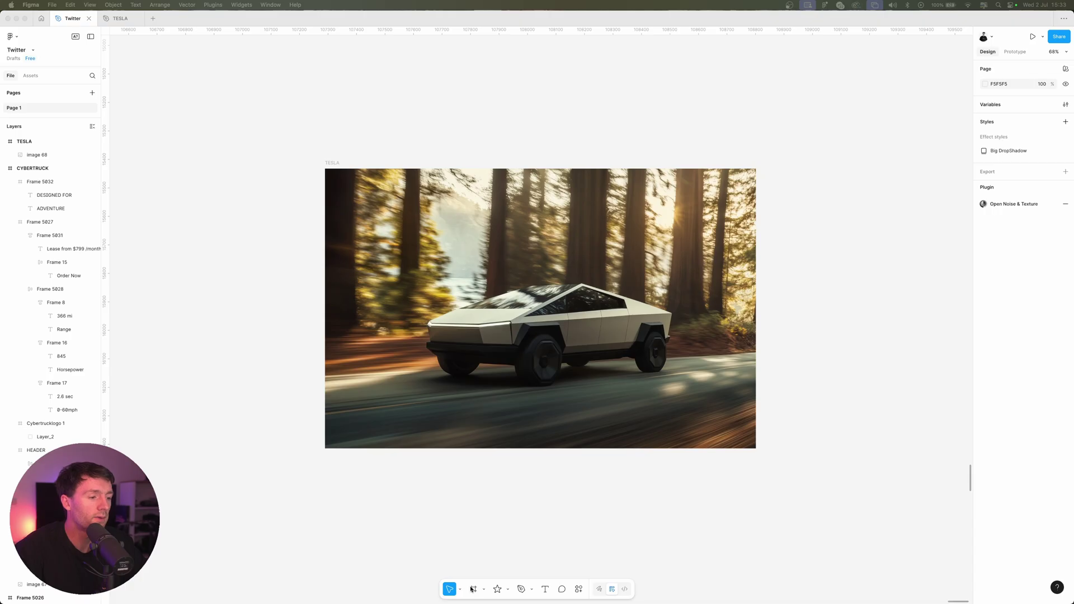
Draw a 1512×56 header frame across the top of TESLA and fill it white.
{"action": "left_click", "coordinate": [322, 169]}
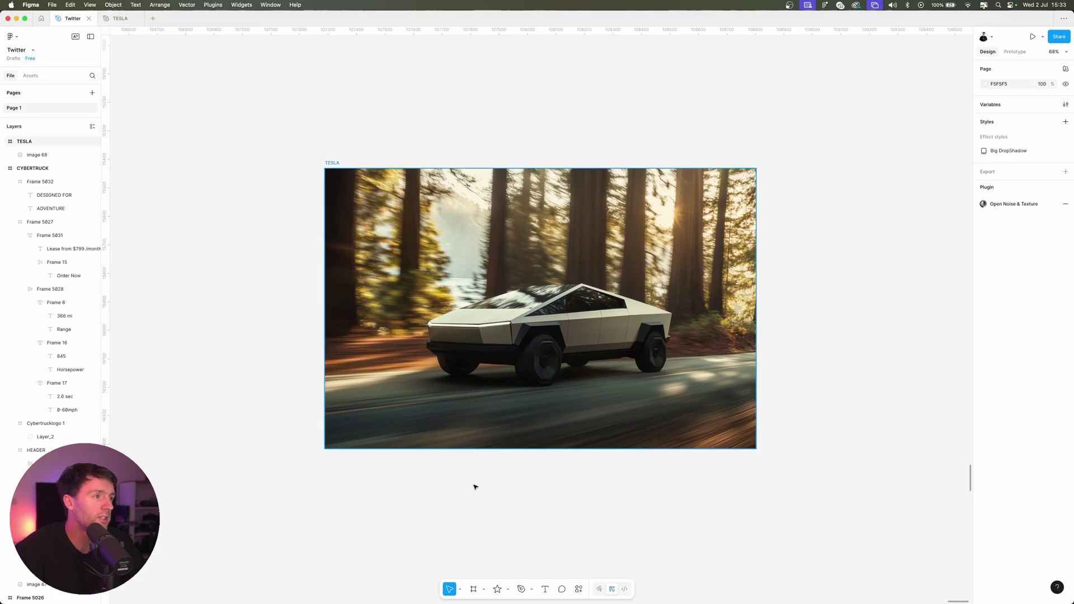
{"action": "left_click", "coordinate": [474, 487]}
{"action": "left_click", "coordinate": [473, 589]}
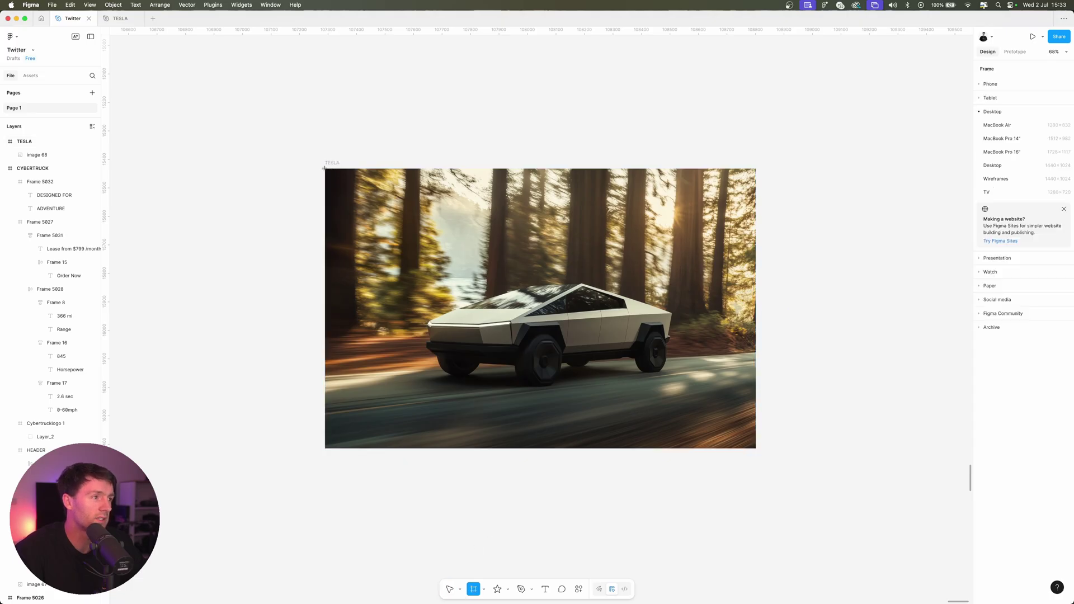
{"action": "left_click_drag", "start_coordinate": [325, 168], "coordinate": [755, 185]}
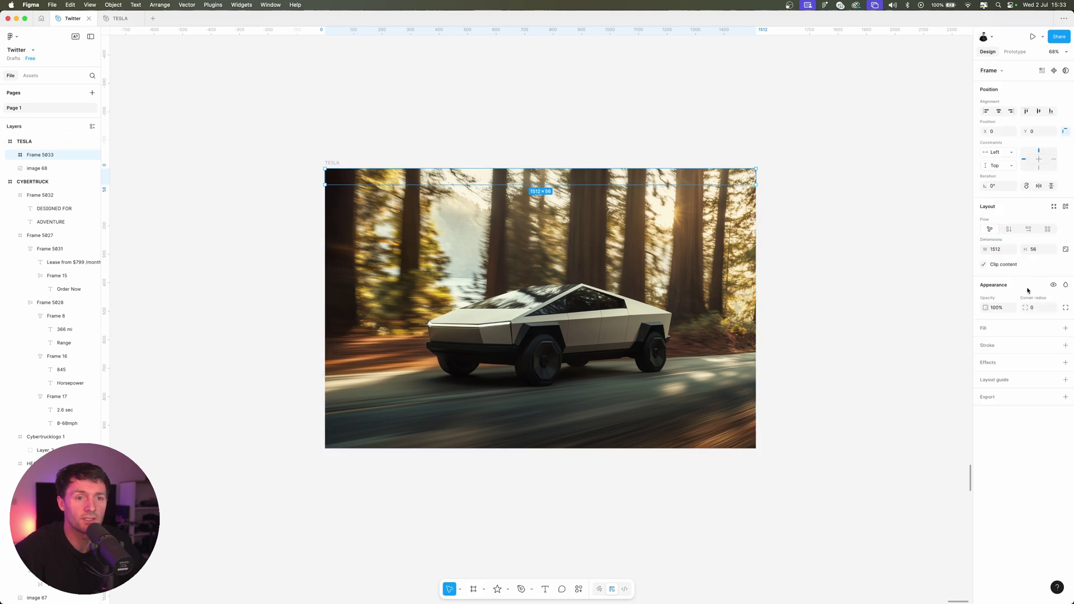
{"action": "left_click", "coordinate": [993, 329]}
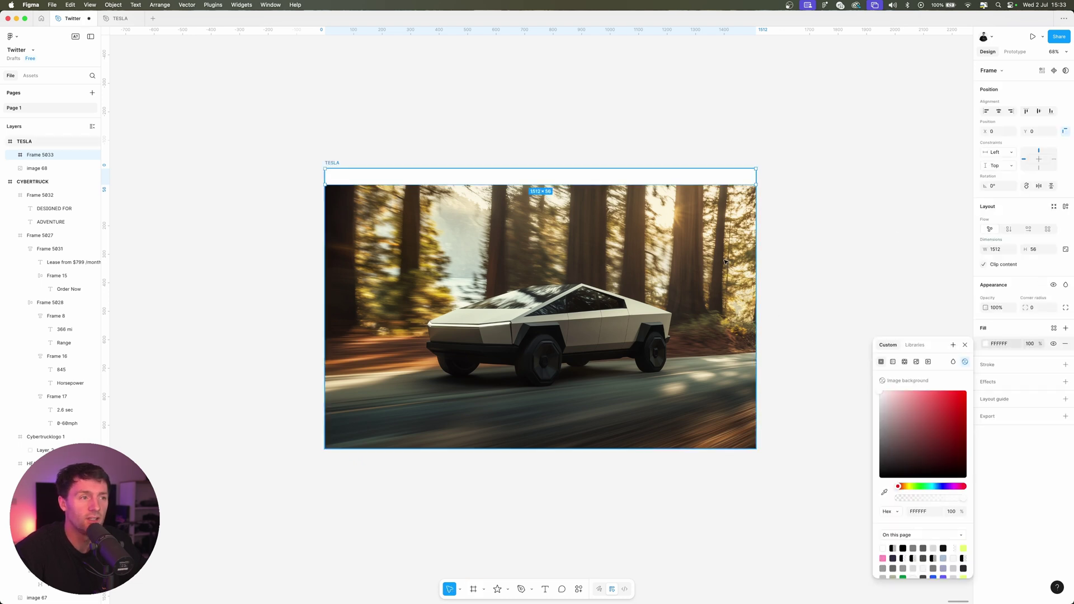
{"action": "left_click", "coordinate": [527, 141]}
{"action": "scroll", "coordinate": [354, 179], "scroll_direction": "up", "scroll_amount": 5}
{"action": "scroll", "coordinate": [355, 181], "scroll_direction": "down", "scroll_amount": 1}
Paste the 120×12 TESLA wordmark logo into the white header band.
{"action": "left_click", "coordinate": [389, 175]}
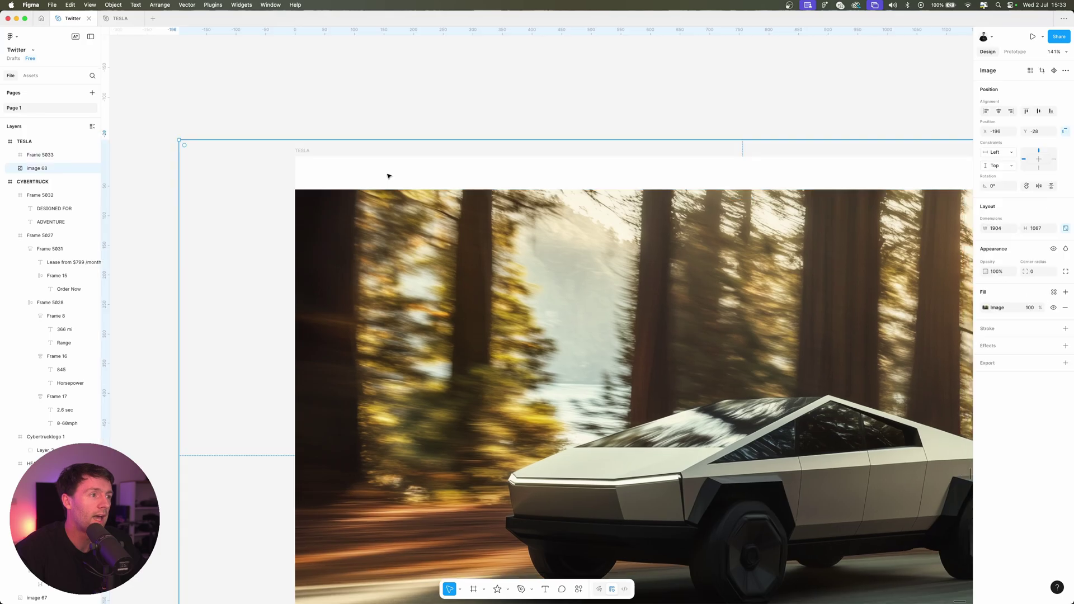
{"action": "left_click", "coordinate": [532, 132]}
{"action": "left_click", "coordinate": [512, 168]}
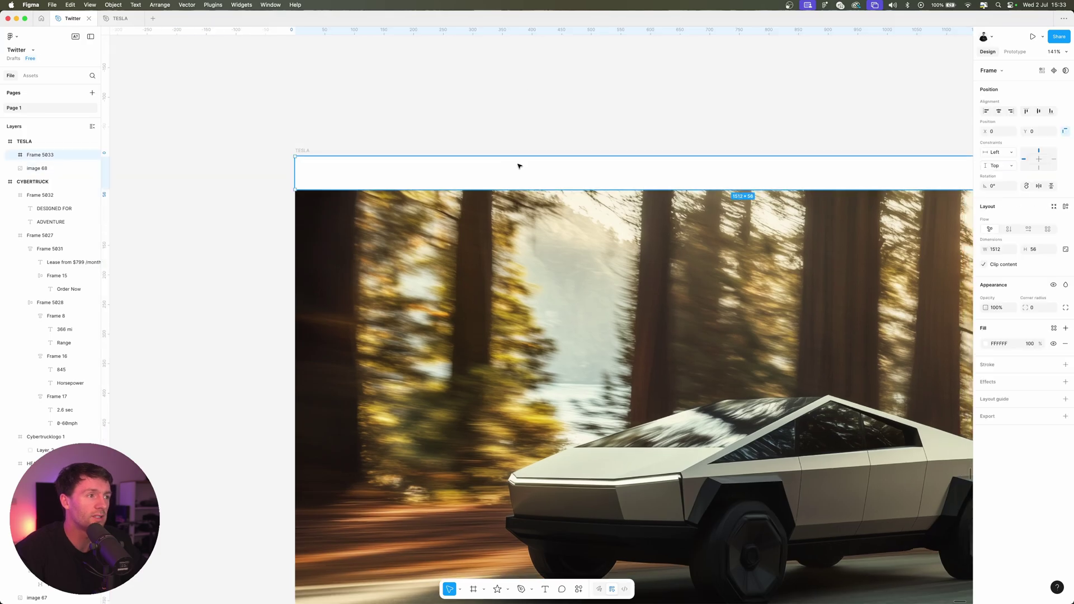
{"action": "key", "text": "super+v"}
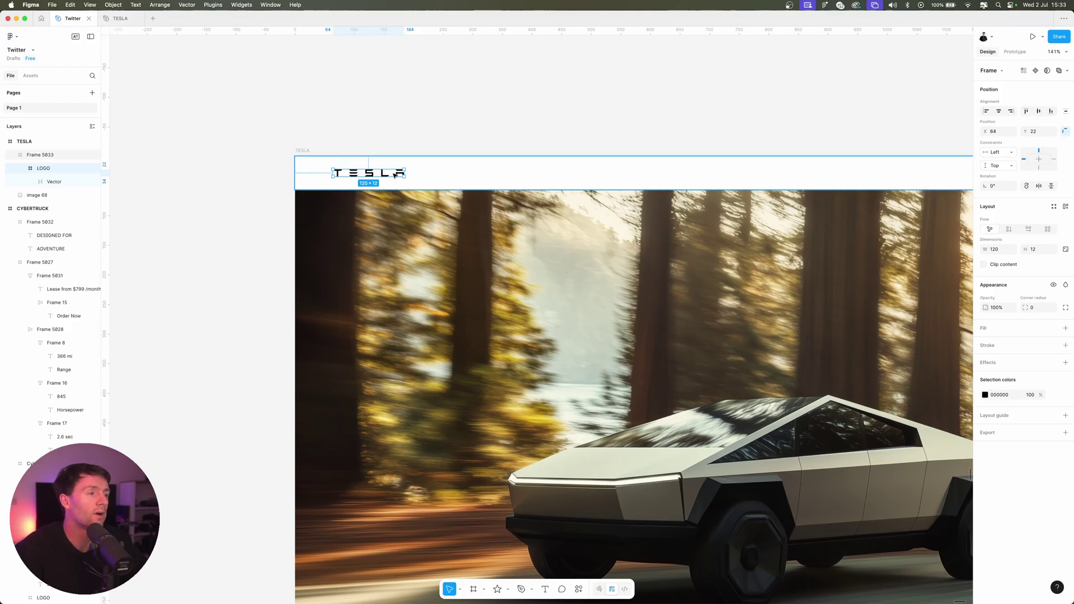
{"action": "scroll", "coordinate": [383, 175], "scroll_direction": "down", "scroll_amount": 3}
{"action": "scroll", "coordinate": [374, 176], "scroll_direction": "up", "scroll_amount": 5}
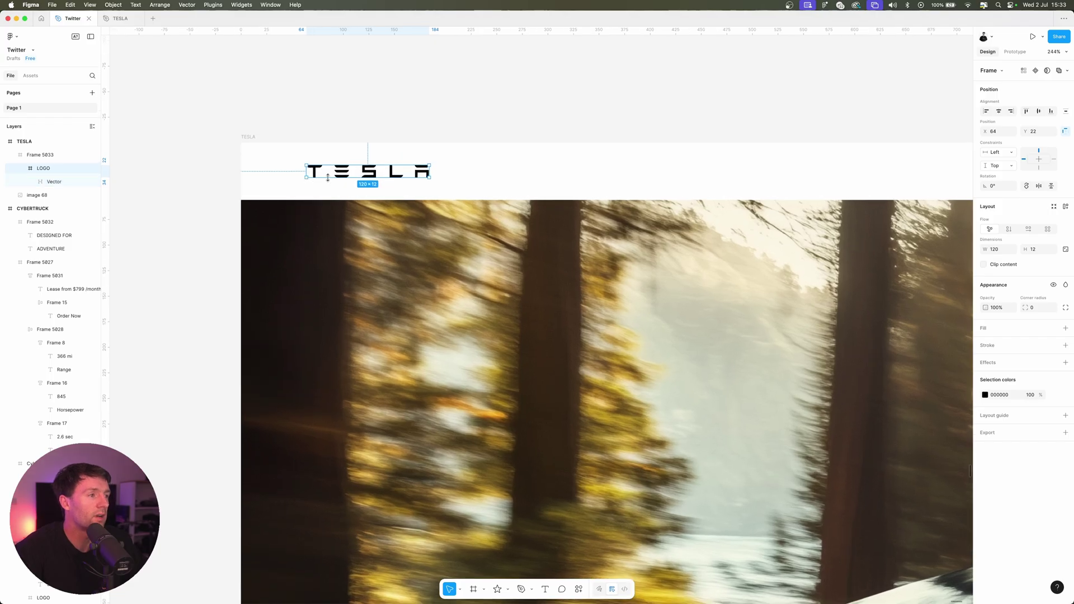
{"action": "scroll", "coordinate": [405, 178], "scroll_direction": "down", "scroll_amount": 8}
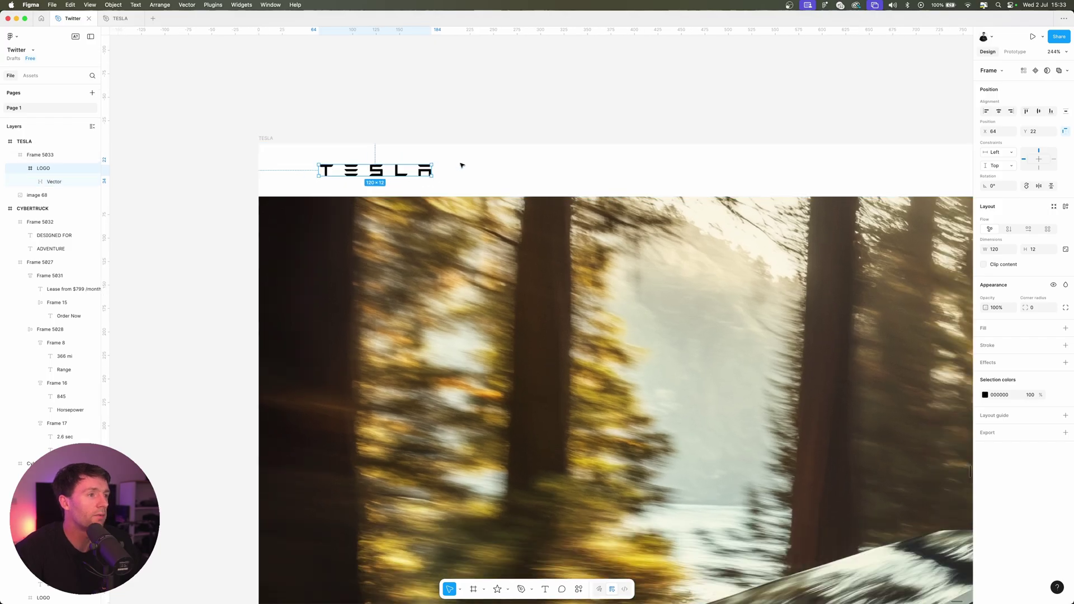
{"action": "left_click", "coordinate": [296, 155]}
{"action": "left_click", "coordinate": [288, 158]}
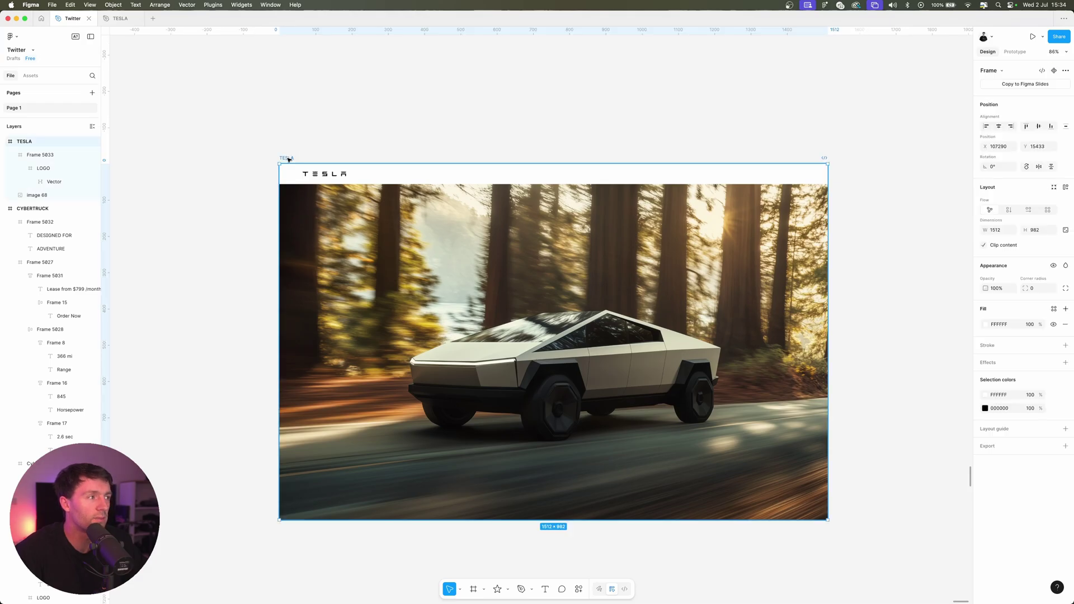
Give the TESLA frame a 12-column layout guide with gutter 16 and margin 64, toggling its visibility.
{"action": "left_click", "coordinate": [999, 430]}
{"action": "left_click", "coordinate": [895, 445]}
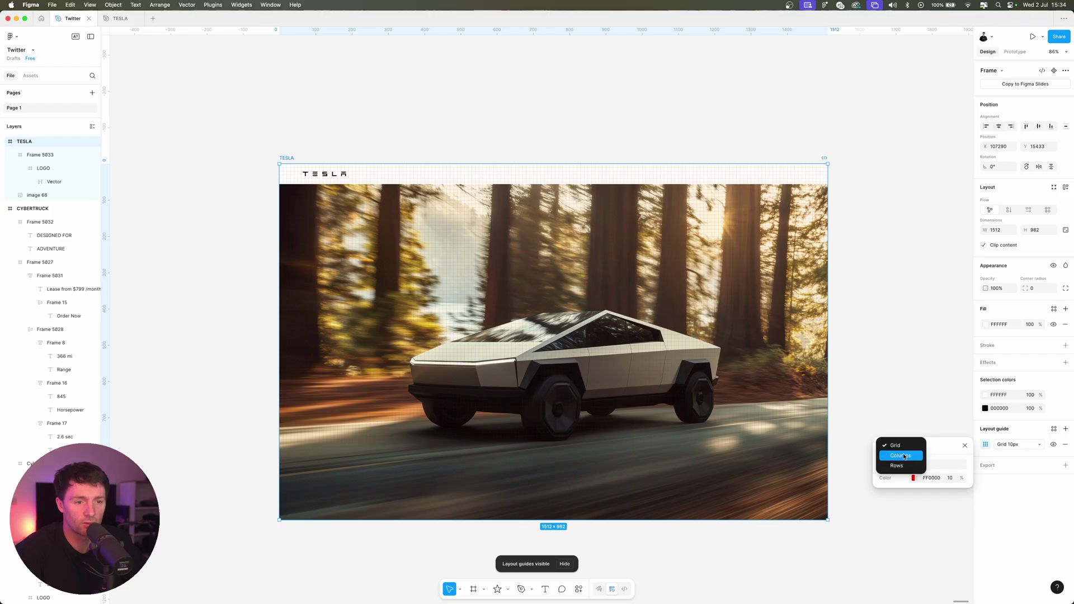
{"action": "left_click", "coordinate": [902, 454]}
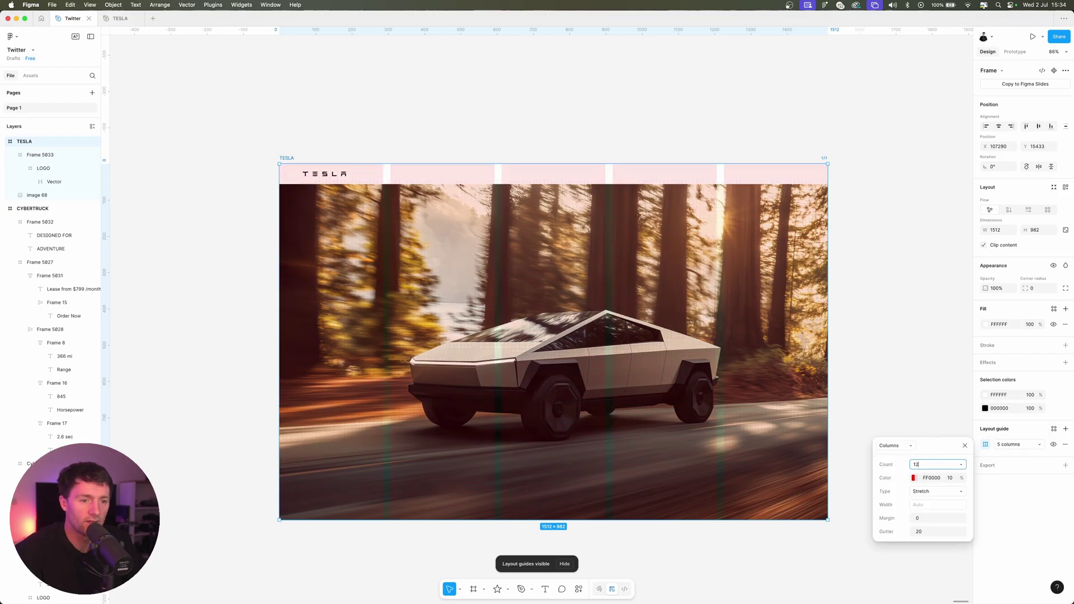
{"action": "key", "text": "Return"}
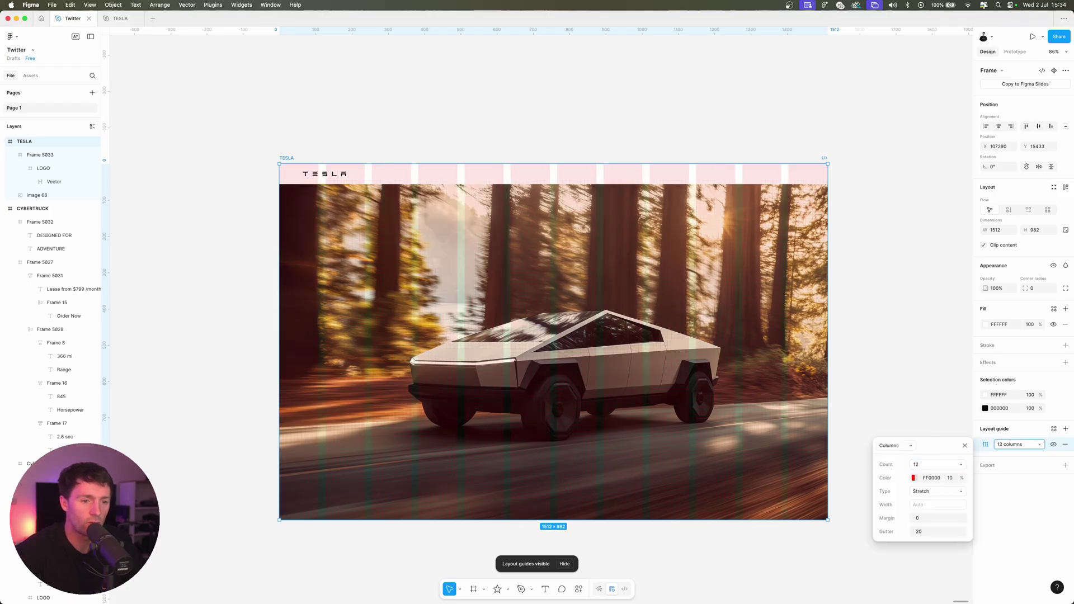
{"action": "left_click", "coordinate": [924, 532]}
{"action": "key", "text": "Return"}
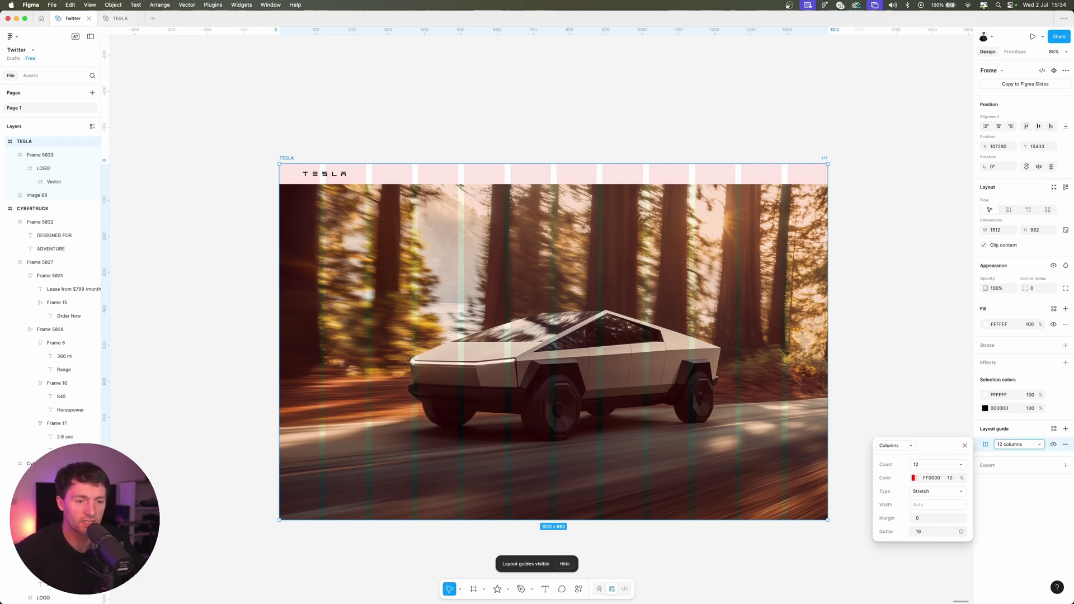
{"action": "left_click", "coordinate": [929, 519]}
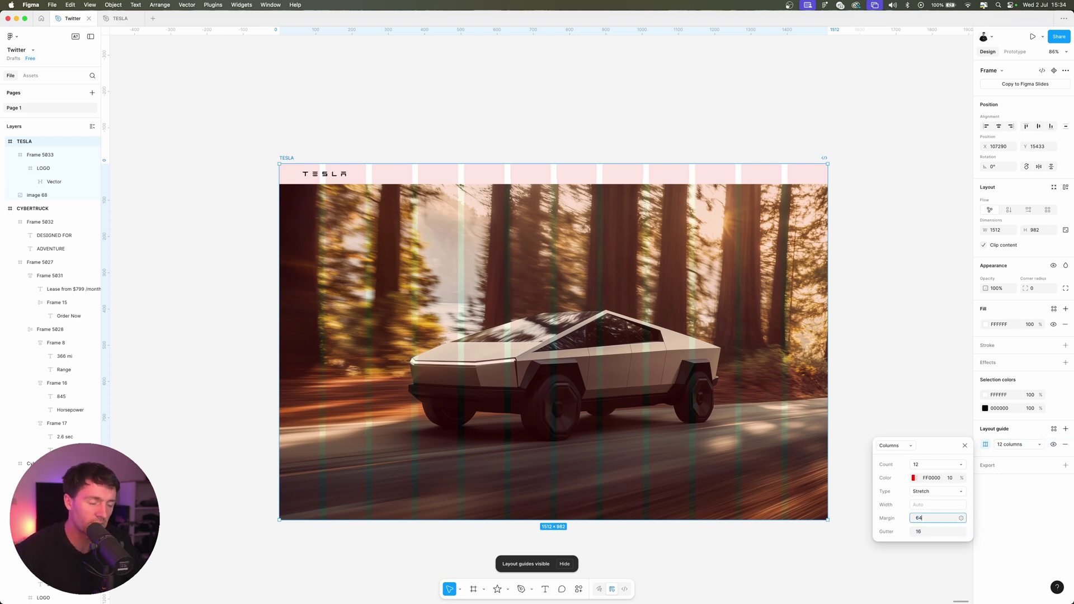
{"action": "key", "text": "Return"}
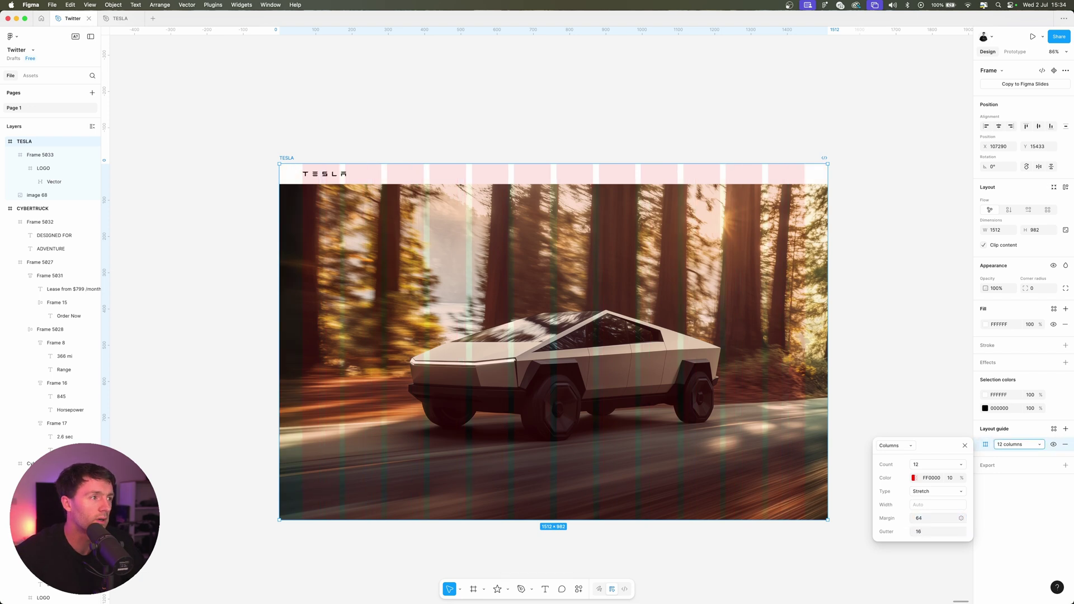
{"action": "left_click", "coordinate": [770, 128]}
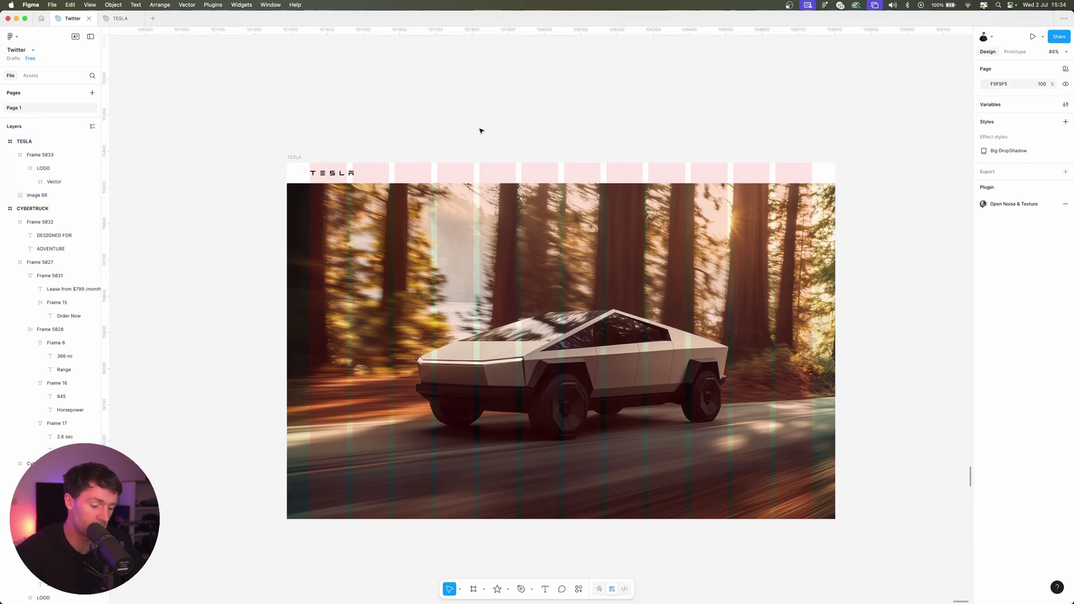
{"action": "key", "text": "ctrl+g"}
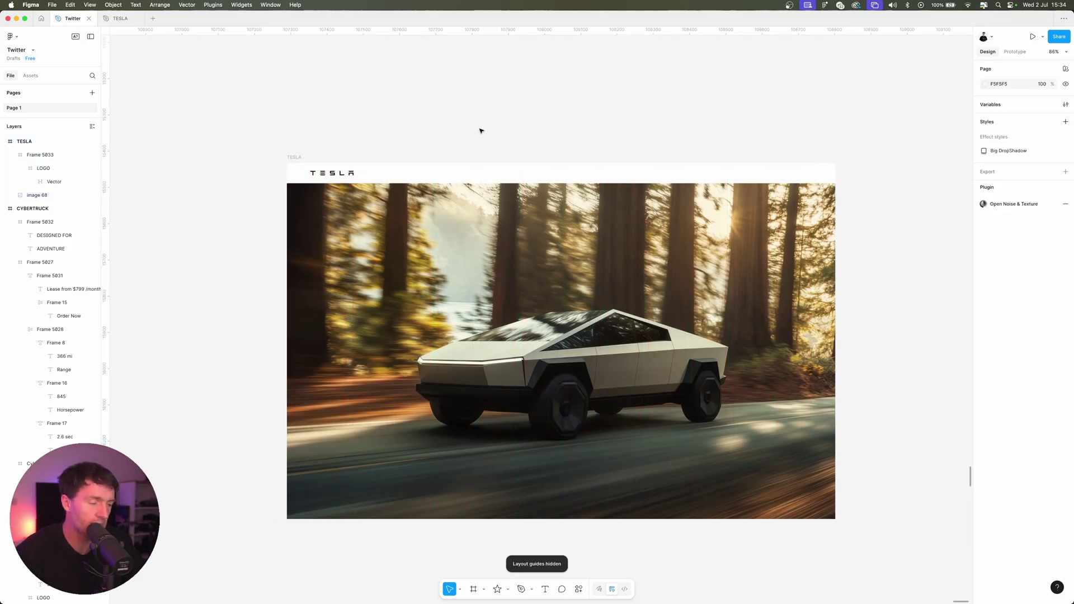
{"action": "key", "text": "ctrl+g"}
{"action": "key", "text": "ctrl+g"}
{"action": "key", "text": "ctrl+g"}
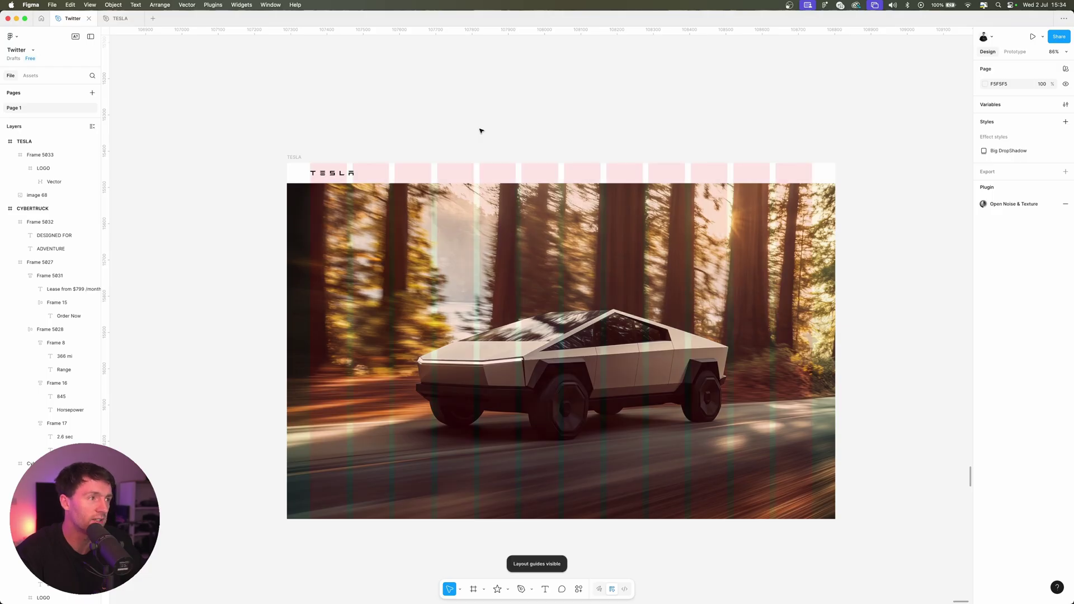
{"action": "key", "text": "ctrl+g"}
{"action": "key", "text": "ctrl+g"}
{"action": "key", "text": "ctrl+g"}
{"action": "key", "text": "ctrl+g"}
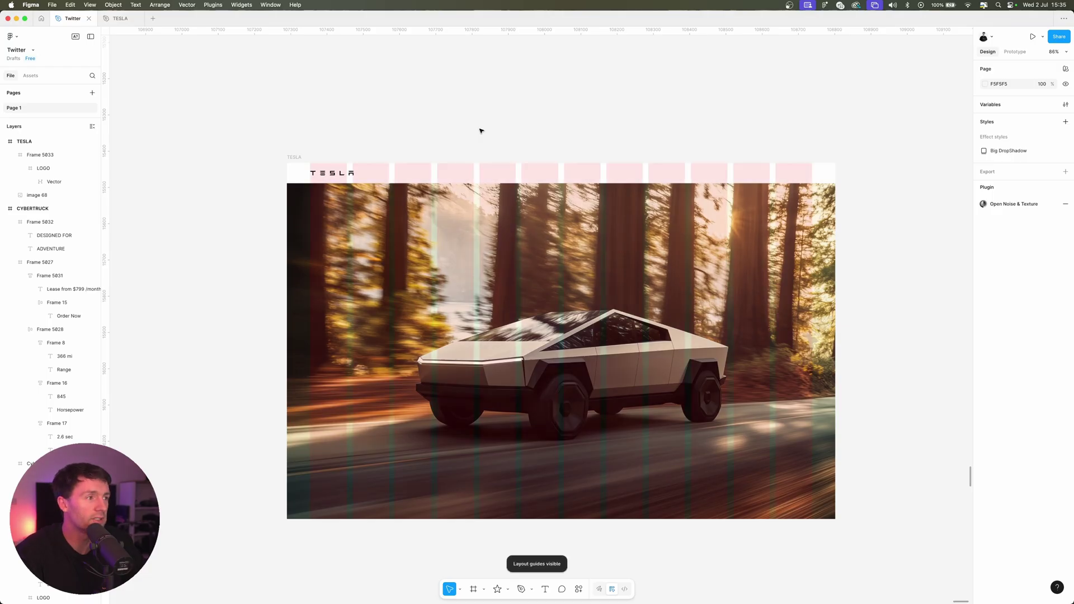
Add a Vehicles text link in the header, wrapped in a zero-padding auto-layout frame.
{"action": "key", "text": "ctrl+g"}
{"action": "scroll", "coordinate": [503, 151], "scroll_direction": "left", "scroll_amount": 2}
{"action": "key", "text": "t"}
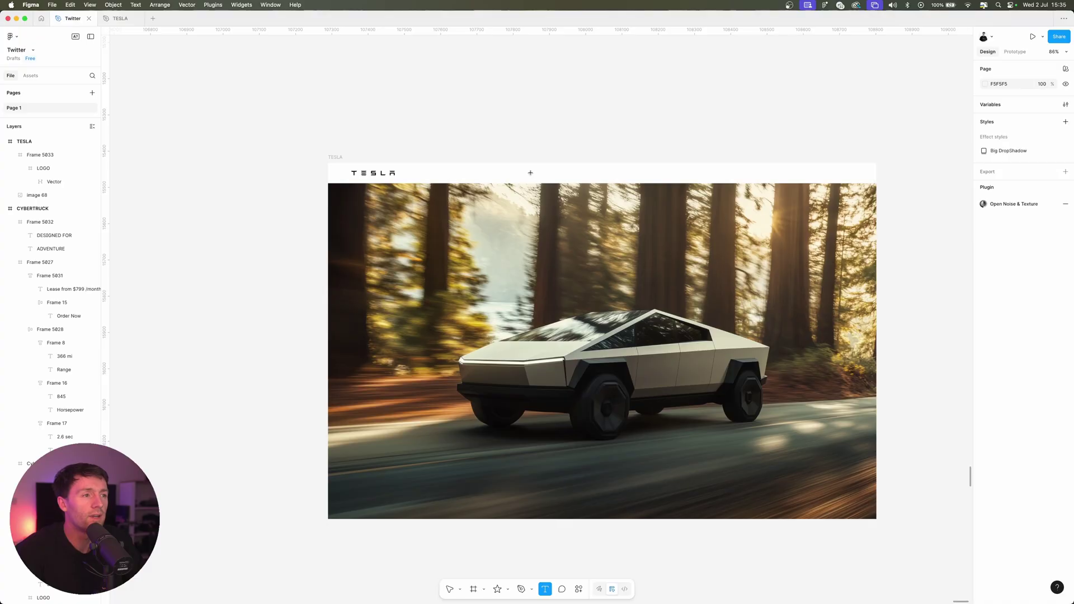
{"action": "left_click", "coordinate": [528, 171]}
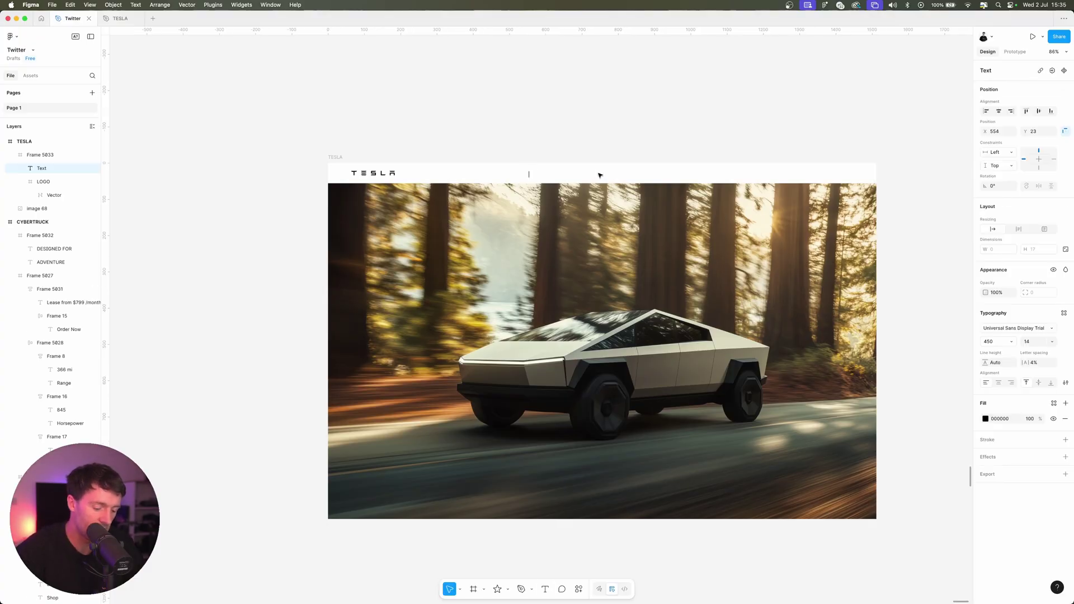
{"action": "type", "text": "Vehicles"}
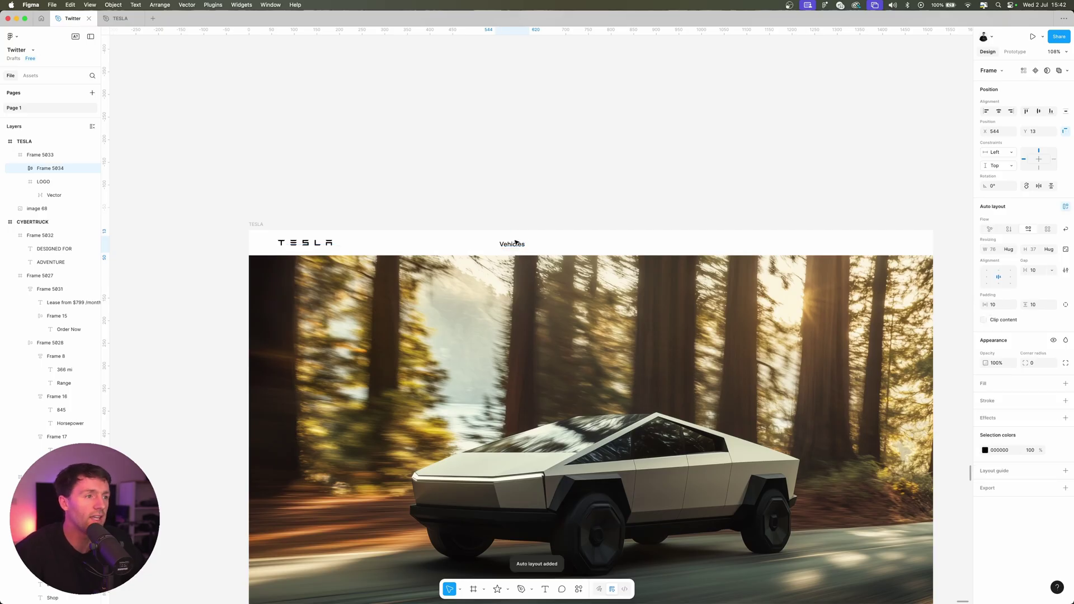
{"action": "key", "text": "shift+a"}
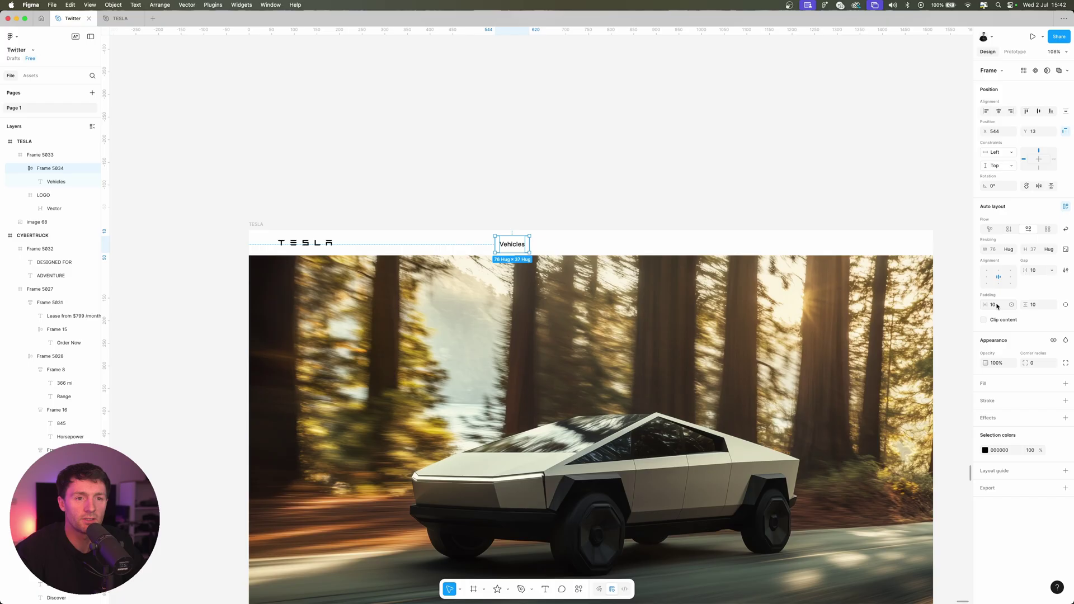
{"action": "type", "text": "0"}
{"action": "left_click", "coordinate": [1034, 305]}
{"action": "type", "text": "0"}
{"action": "key", "text": "Return"}
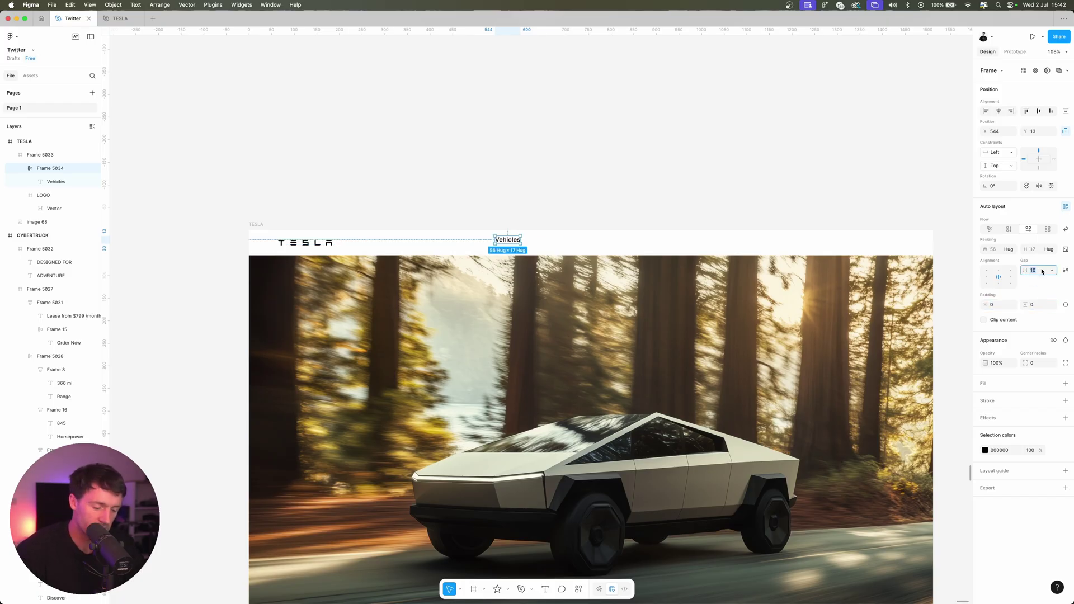
{"action": "key", "text": "Return"}
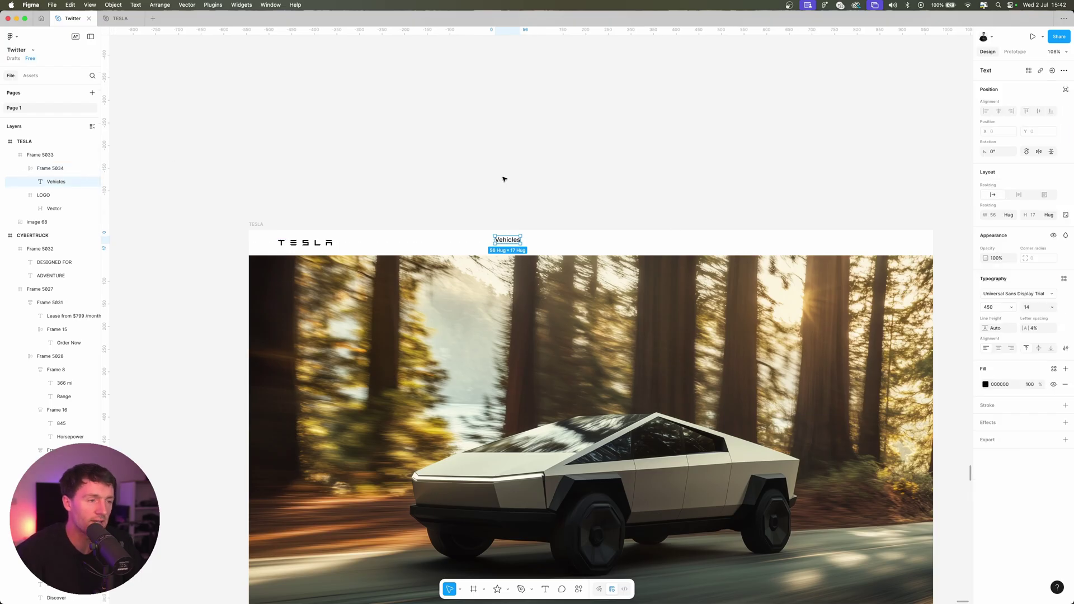
Duplicate Vehicles and rename the copies Energy, Charging, Discover and Shop.
{"action": "key", "text": "super+d"}
{"action": "key", "text": "super+d"}
{"action": "key", "text": "super+d"}
{"action": "key", "text": "super+d"}
{"action": "key", "text": "super+d"}
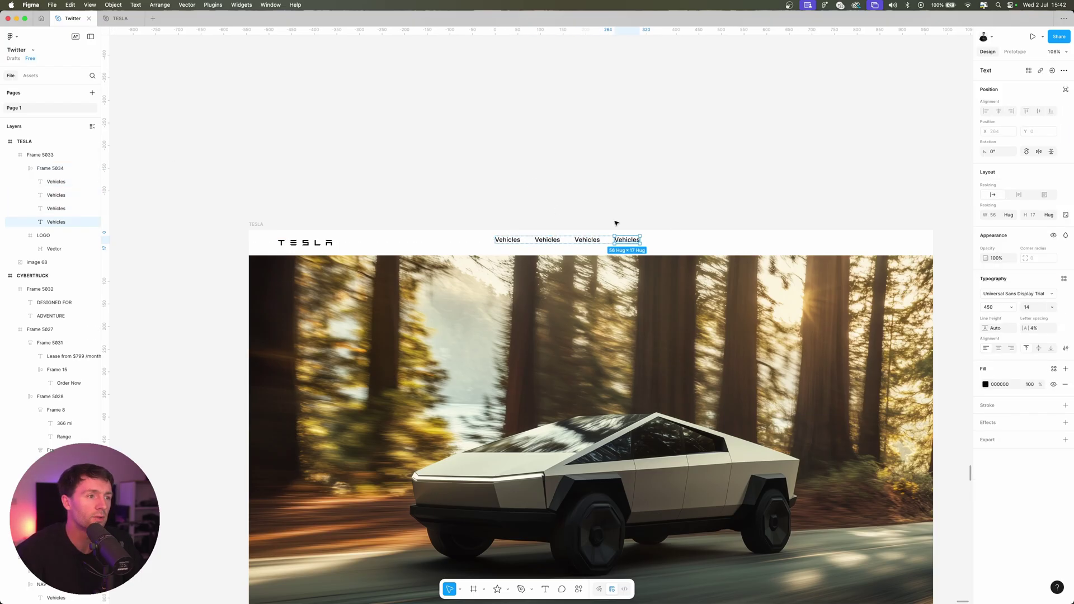
{"action": "double_click", "coordinate": [547, 239]}
{"action": "type", "text": "Energy"}
{"action": "scroll", "coordinate": [547, 242], "scroll_direction": "down", "scroll_amount": 1}
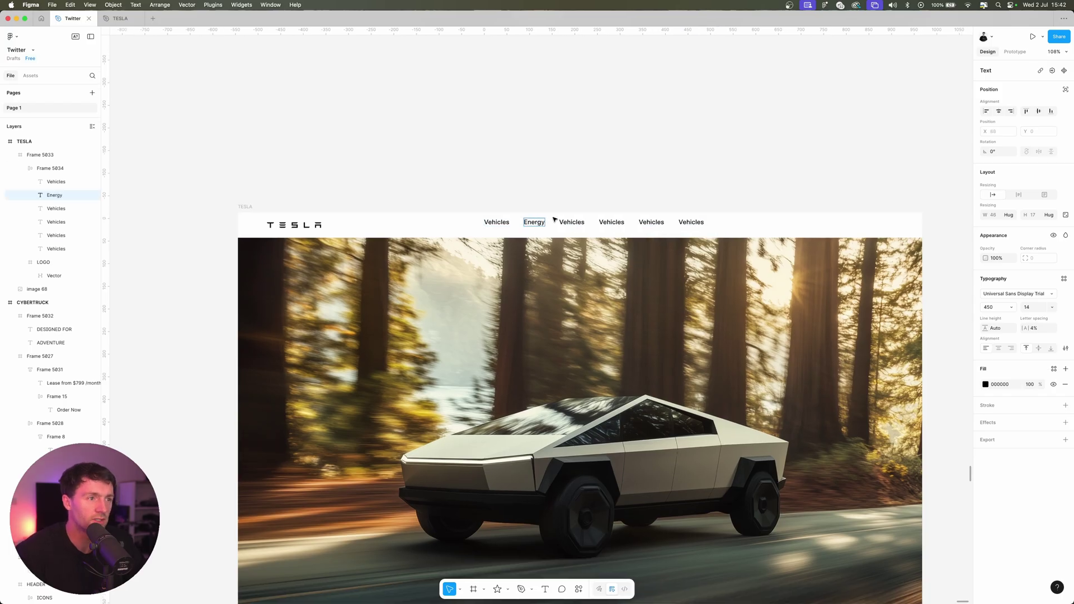
{"action": "double_click", "coordinate": [555, 221]}
{"action": "type", "text": "Charging"}
{"action": "double_click", "coordinate": [614, 223]}
{"action": "type", "text": "Discover"}
{"action": "double_click", "coordinate": [653, 222]}
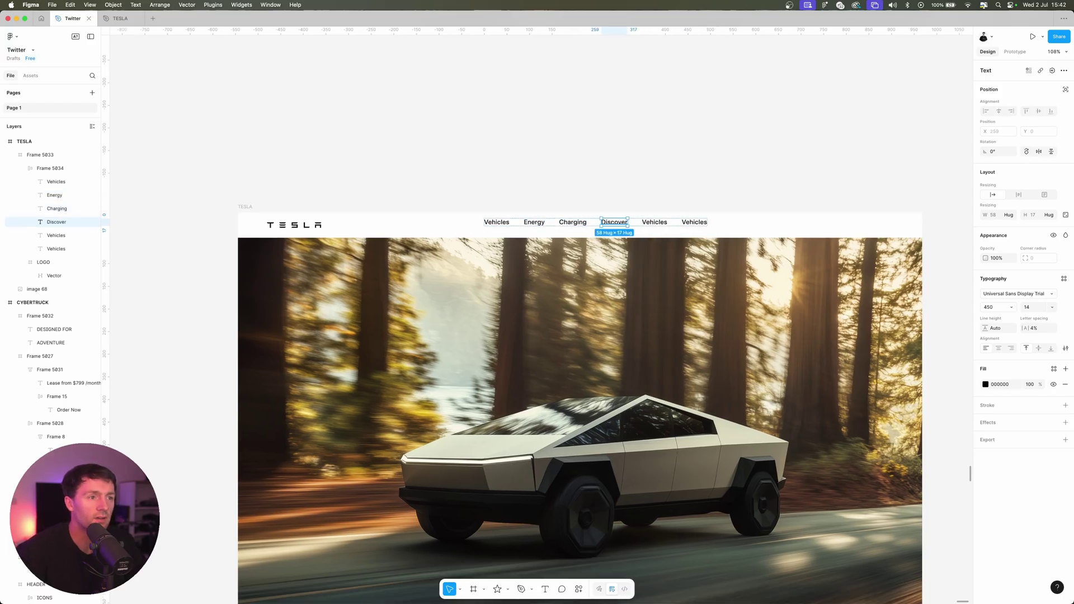
{"action": "scroll", "coordinate": [621, 224], "scroll_direction": "right", "scroll_amount": 1}
{"action": "type", "text": "Shop"}
Delete the leftover Vehicles copy and select the parent nav-links frame.
{"action": "left_click", "coordinate": [655, 221]}
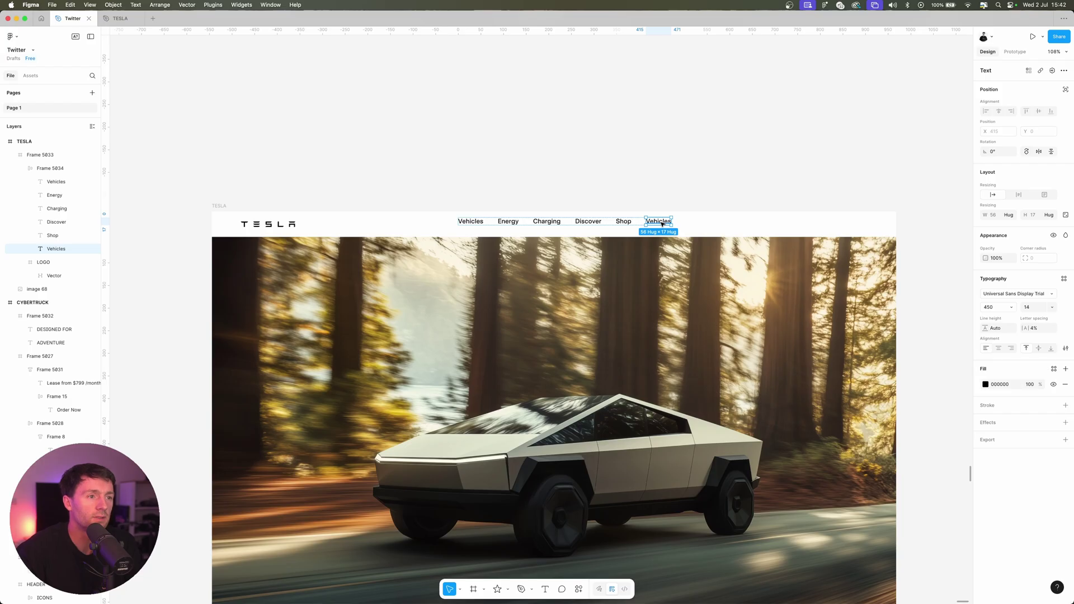
{"action": "key", "text": "Delete"}
{"action": "left_click", "coordinate": [584, 222]}
{"action": "key", "text": "Escape"}
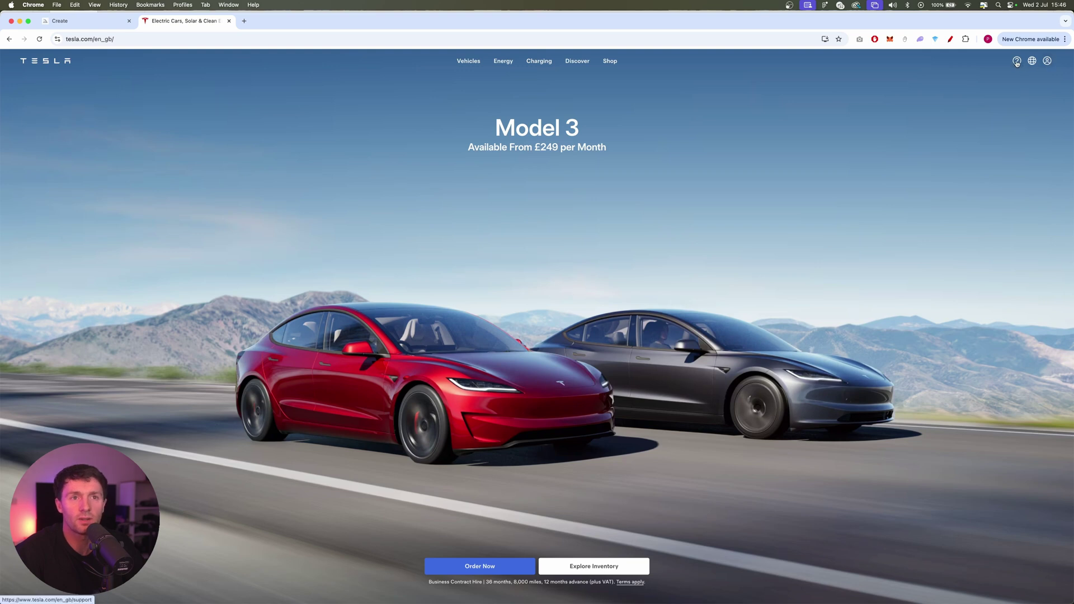
Inspect tesla.com's header help icon in DevTools and copy its svg element.
{"action": "right_click", "coordinate": [1017, 63]}
{"action": "left_click", "coordinate": [941, 133]}
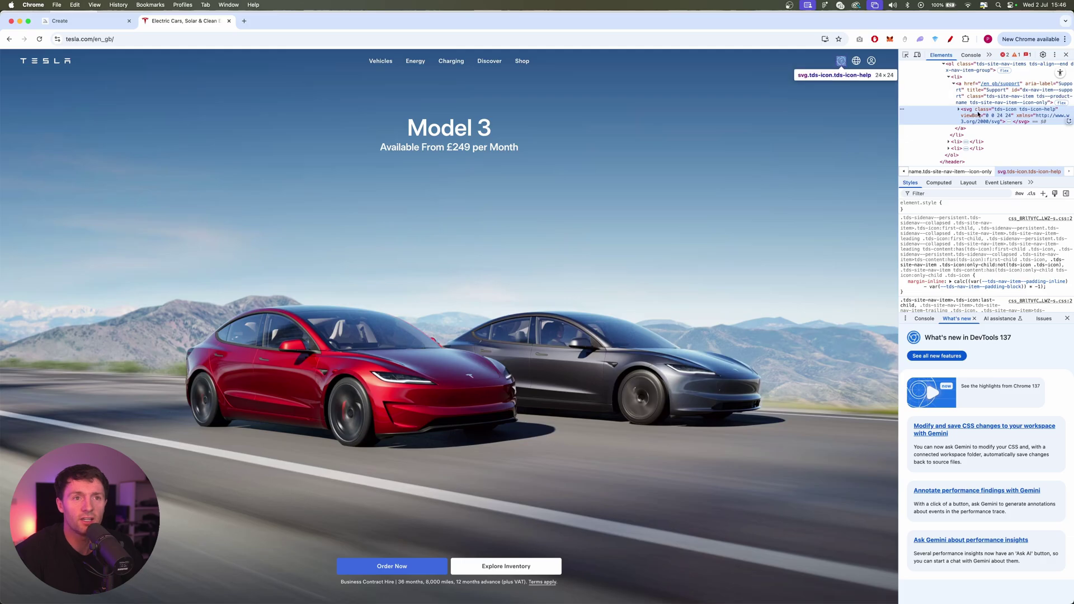
{"action": "right_click", "coordinate": [978, 114]}
{"action": "mouse_move", "coordinate": [1001, 176]}
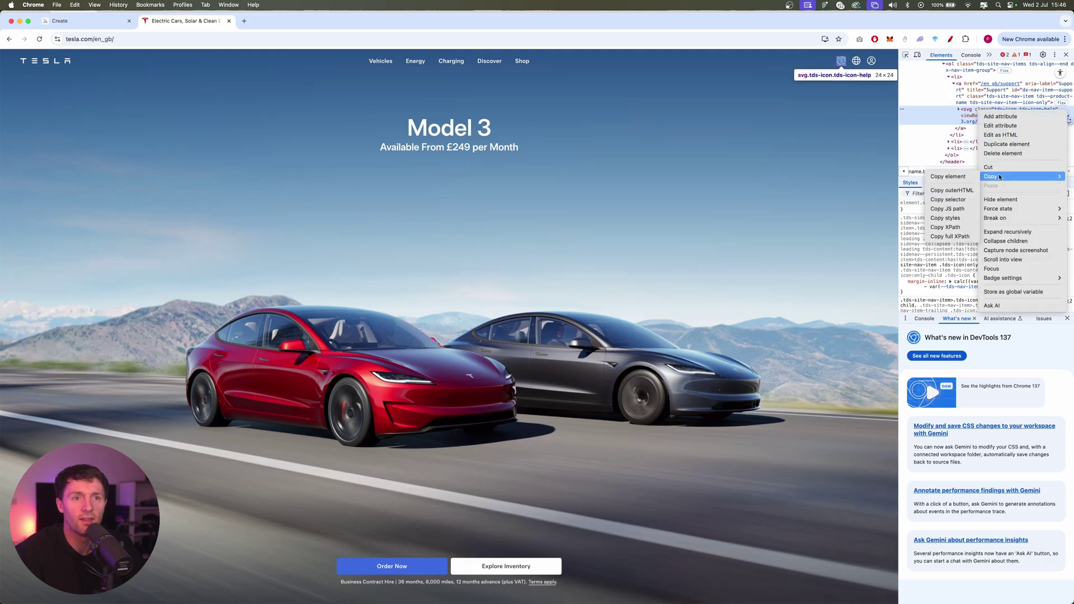
{"action": "left_click", "coordinate": [966, 177]}
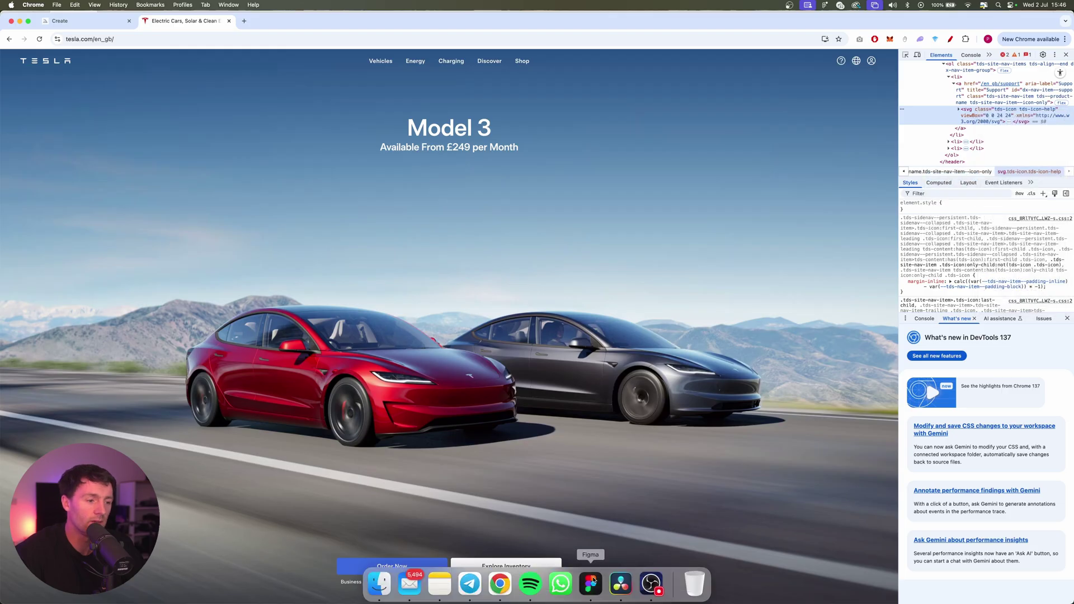
Paste the help icon SVG into Figma and move it above the TESLA frame.
{"action": "left_click", "coordinate": [591, 585]}
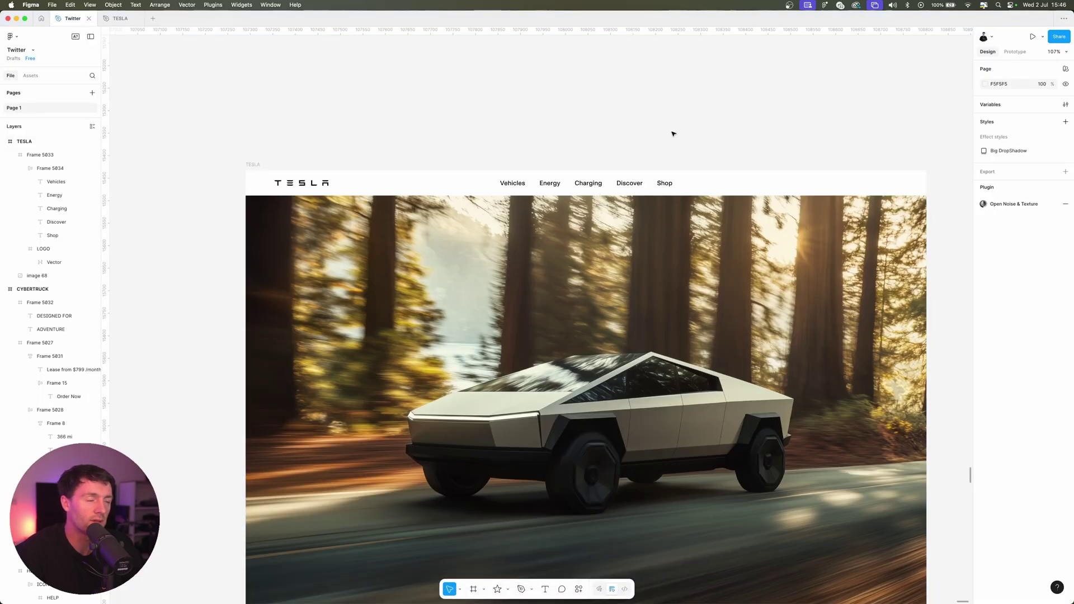
{"action": "key", "text": "super+v"}
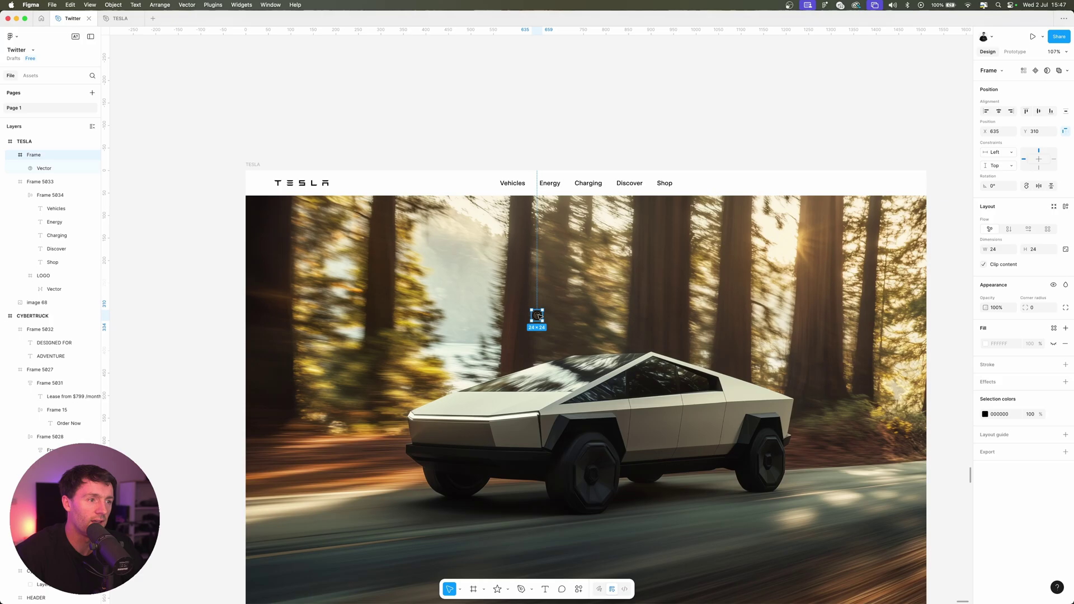
{"action": "left_click_drag", "start_coordinate": [537, 315], "coordinate": [750, 96]}
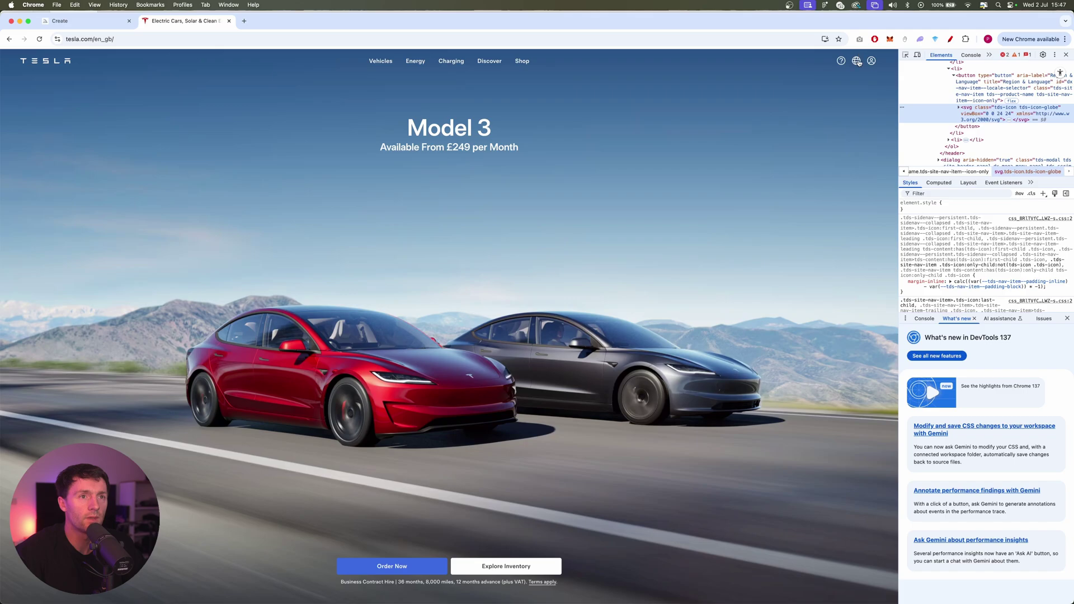
{"action": "right_click", "coordinate": [861, 60]}
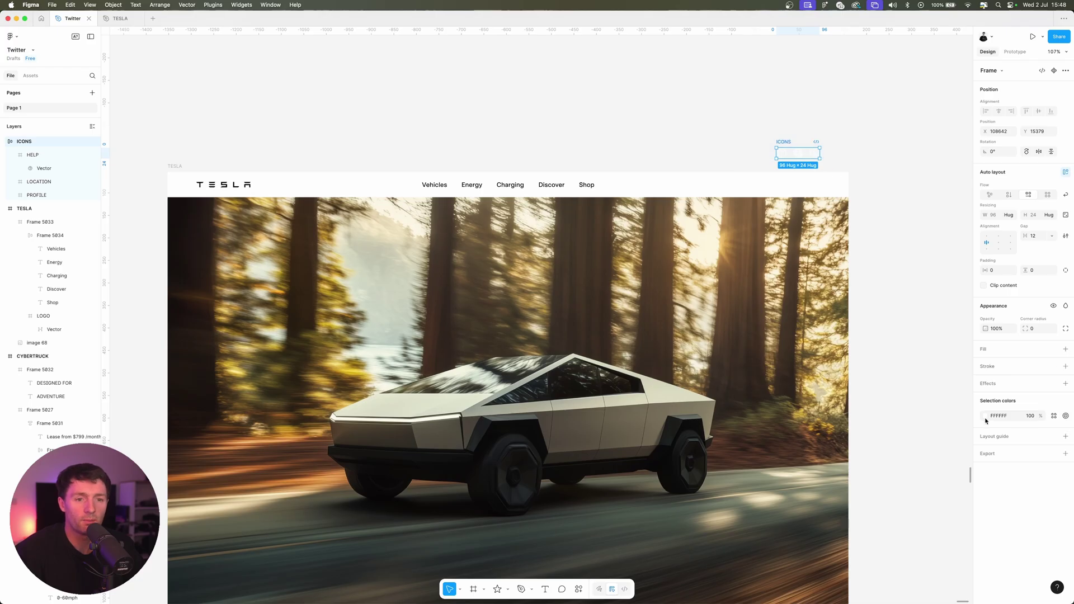
Make the ICONS group black and drag it to the header's right end.
{"action": "left_click", "coordinate": [986, 416]}
{"action": "left_click", "coordinate": [886, 489]}
{"action": "left_click", "coordinate": [844, 123]}
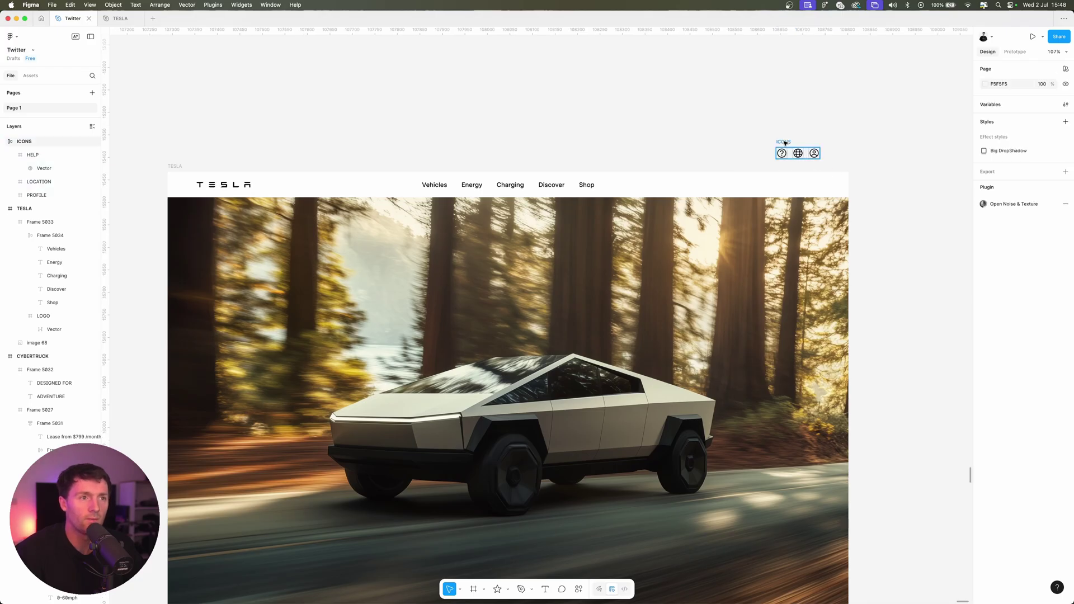
{"action": "left_click_drag", "start_coordinate": [785, 143], "coordinate": [784, 175]}
Show the layout guides, nudge the ICONS row up 1 px to Y 16, and check alignment.
{"action": "key", "text": "ctrl+g"}
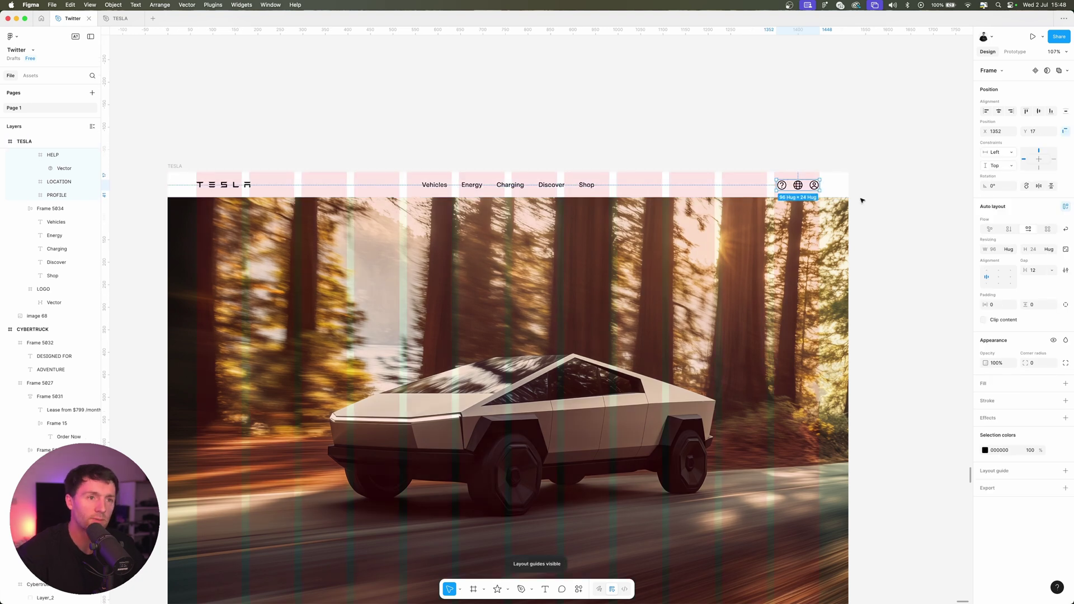
{"action": "key", "text": "alt"}
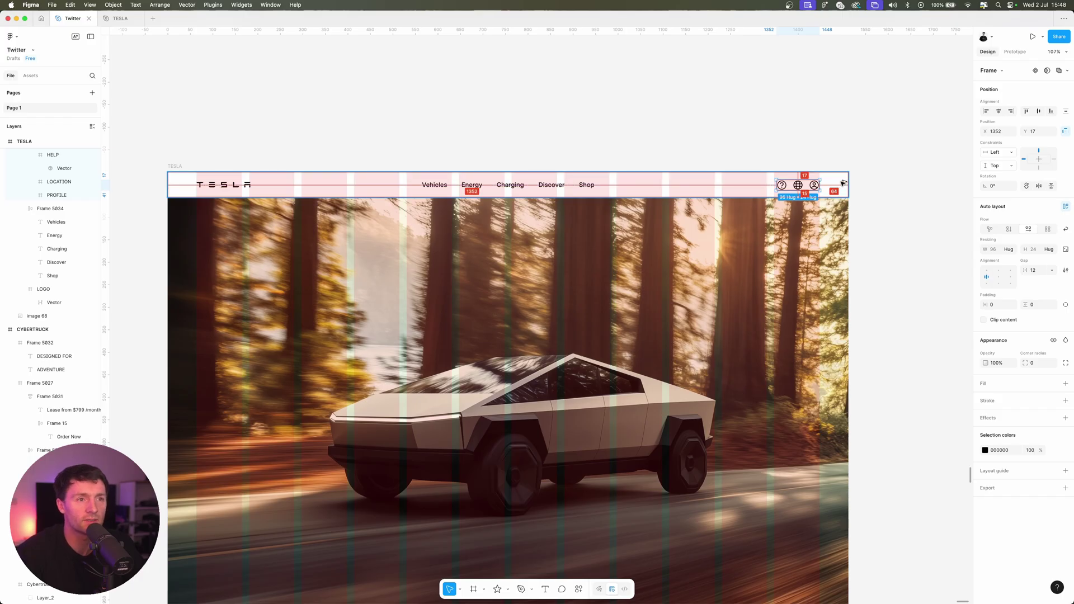
{"action": "key", "text": "Up"}
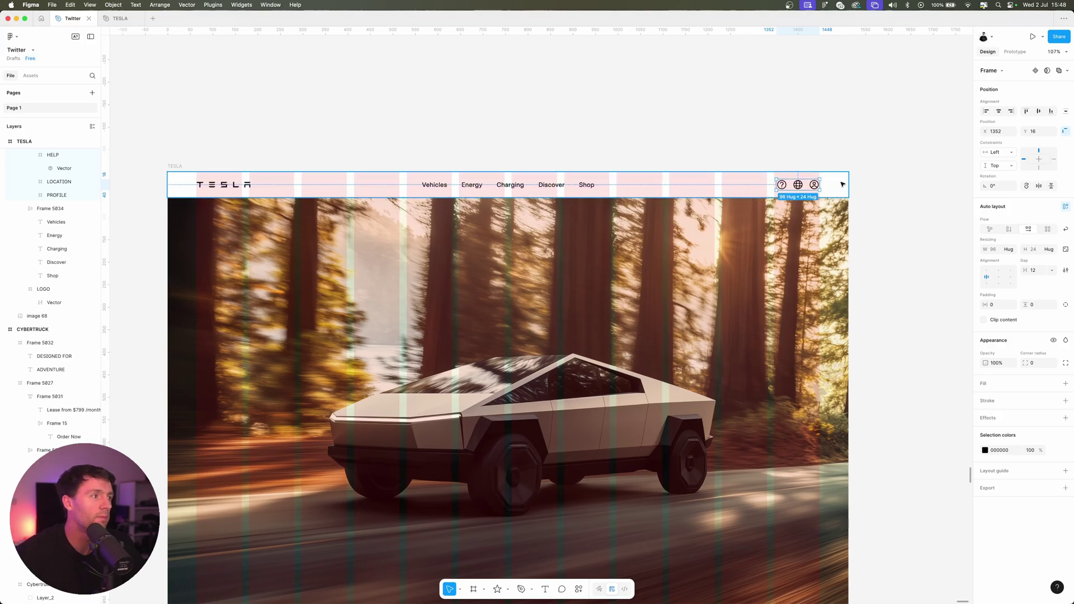
{"action": "left_click", "coordinate": [218, 181]}
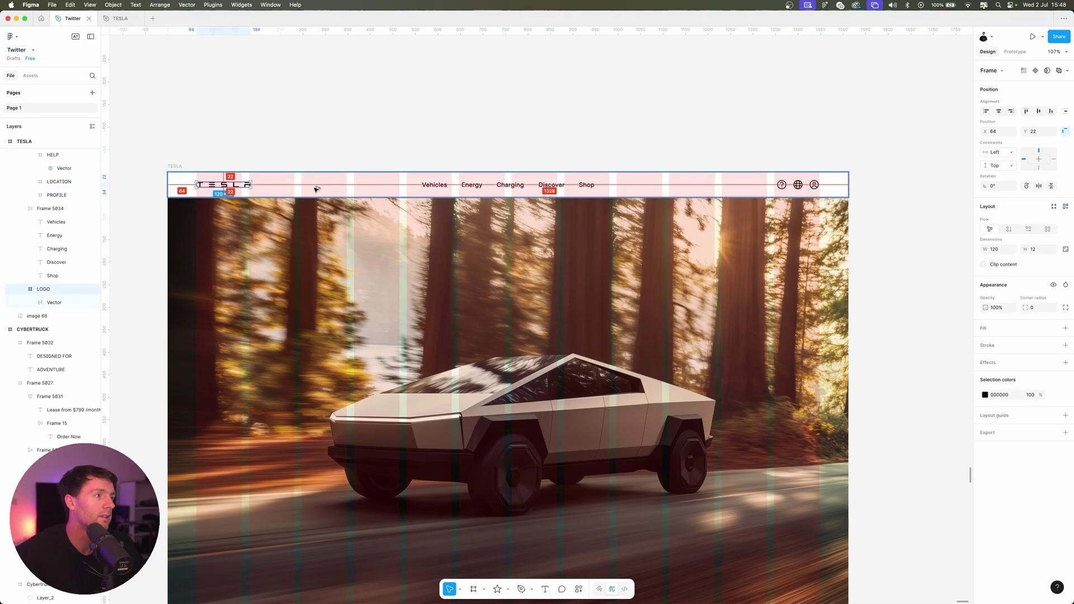
{"action": "left_click", "coordinate": [504, 185]}
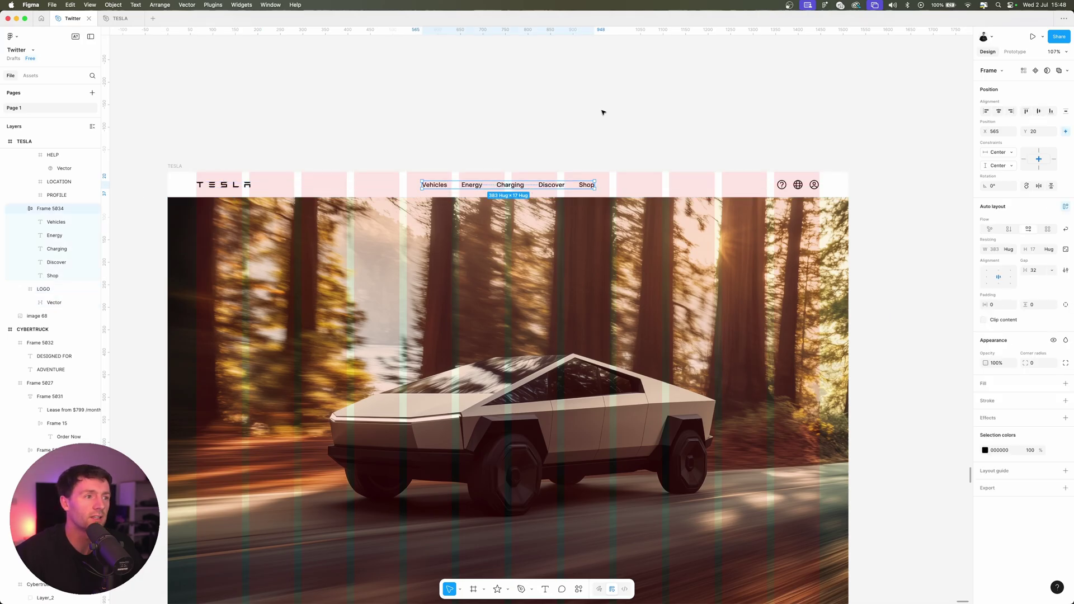
{"action": "key", "text": "shift+Return"}
{"action": "scroll", "coordinate": [602, 113], "scroll_direction": "left", "scroll_amount": 2}
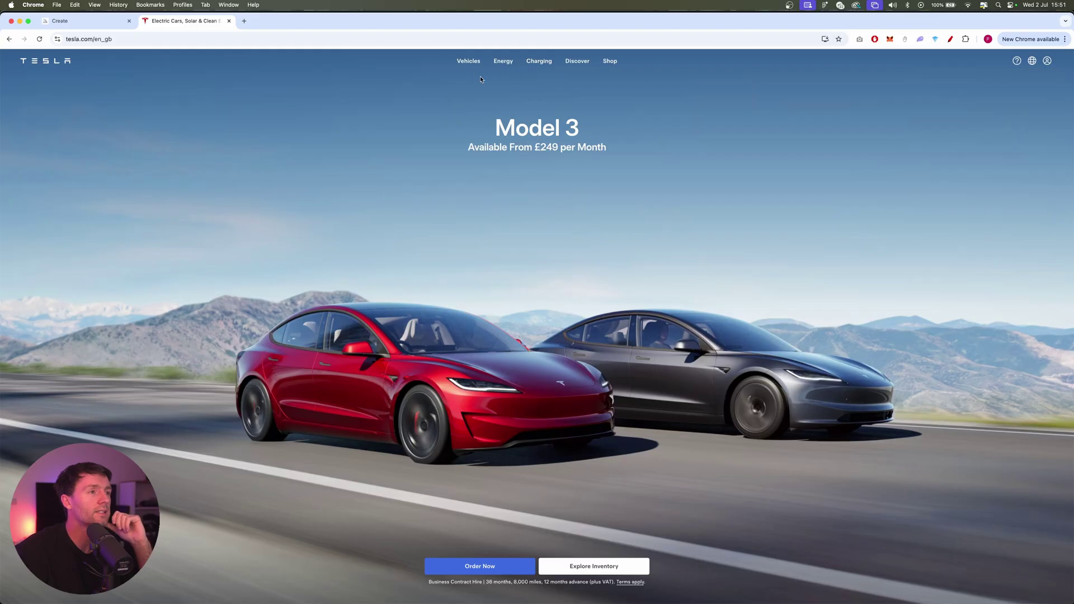
Open tesla.com's Cybertruck page and inspect its logo in DevTools.
{"action": "mouse_move", "coordinate": [467, 63]}
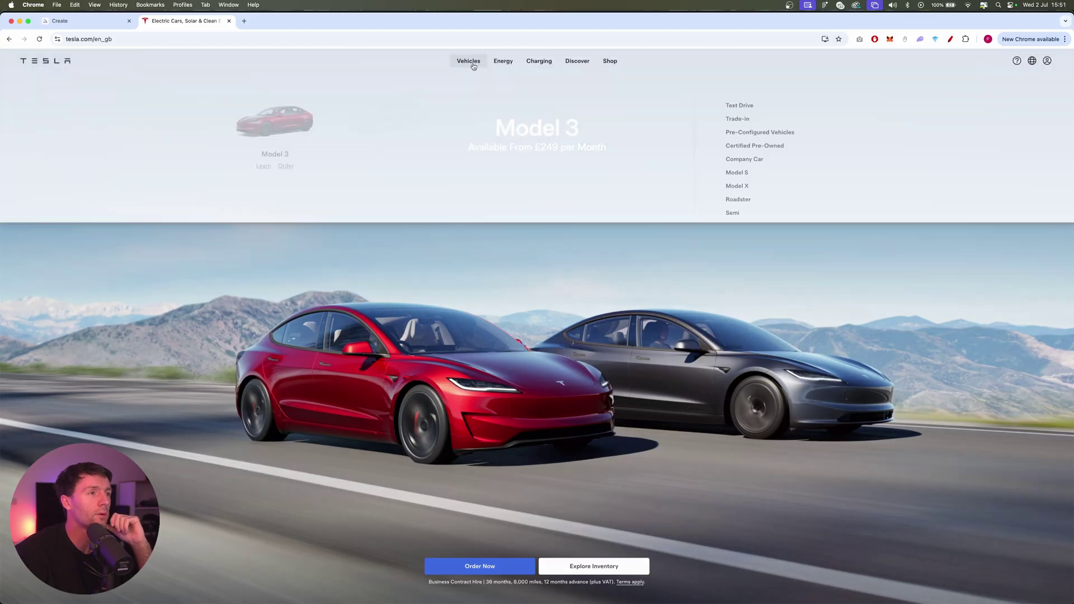
{"action": "left_click", "coordinate": [627, 124]}
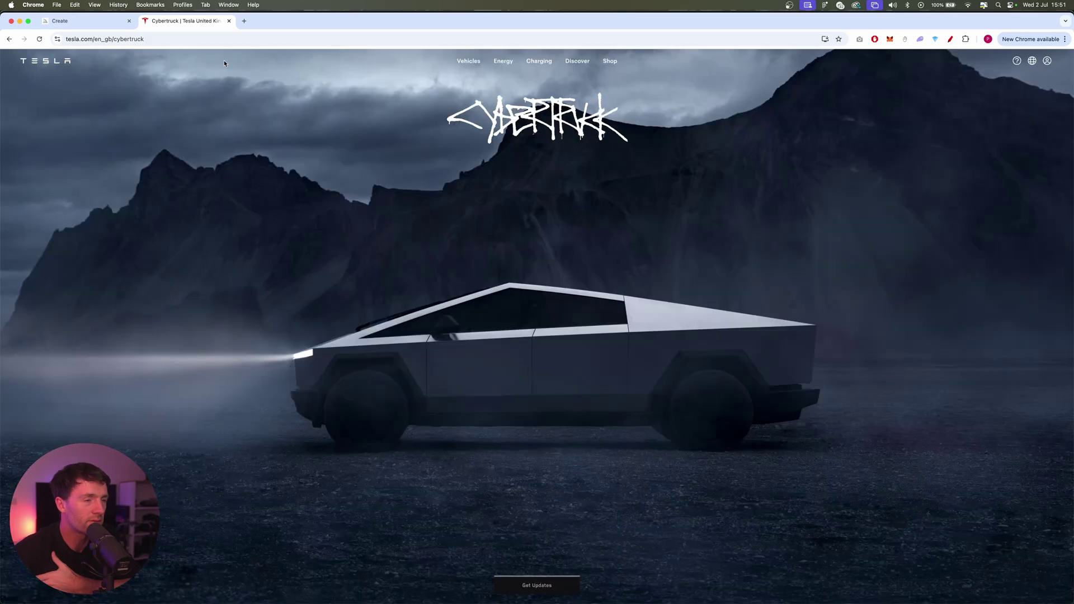
{"action": "right_click", "coordinate": [563, 115]}
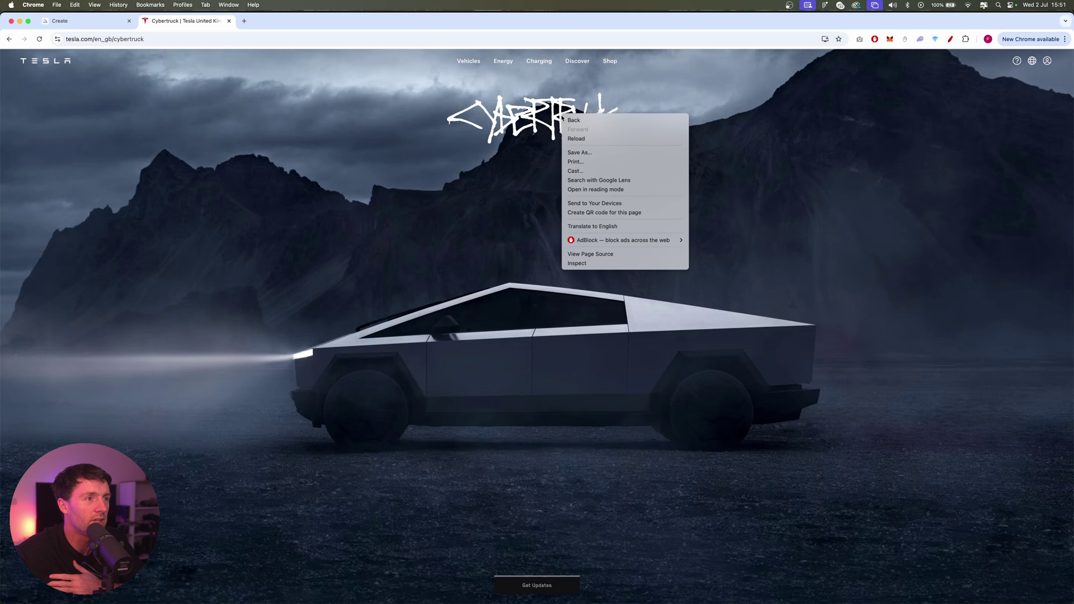
{"action": "left_click", "coordinate": [593, 265]}
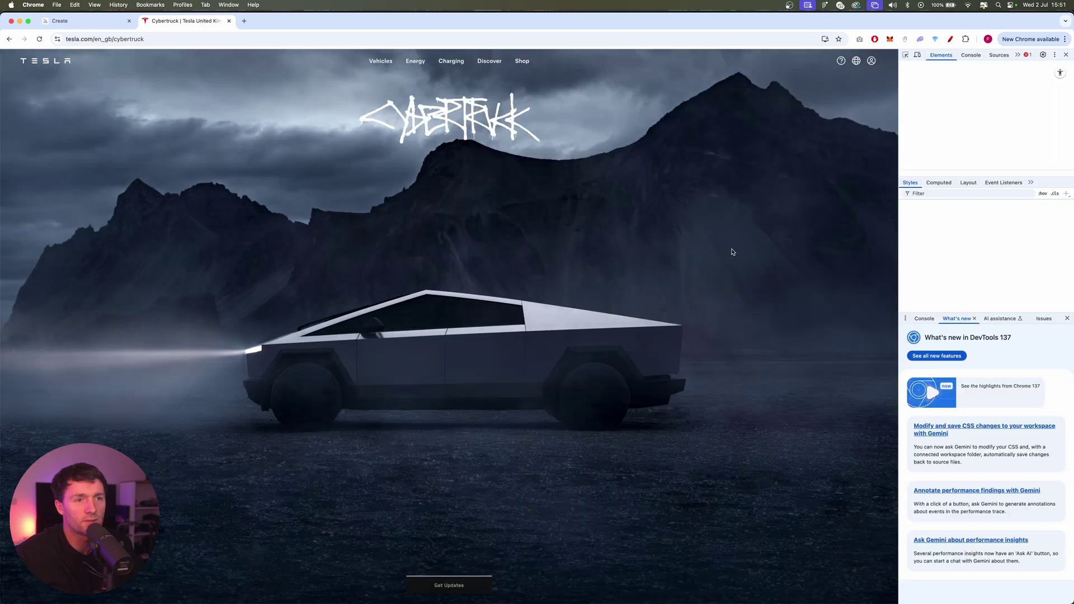
Copy the Cybertruck logo's SVG element from the Elements panel.
{"action": "scroll", "coordinate": [1035, 129], "scroll_direction": "up", "scroll_amount": 2}
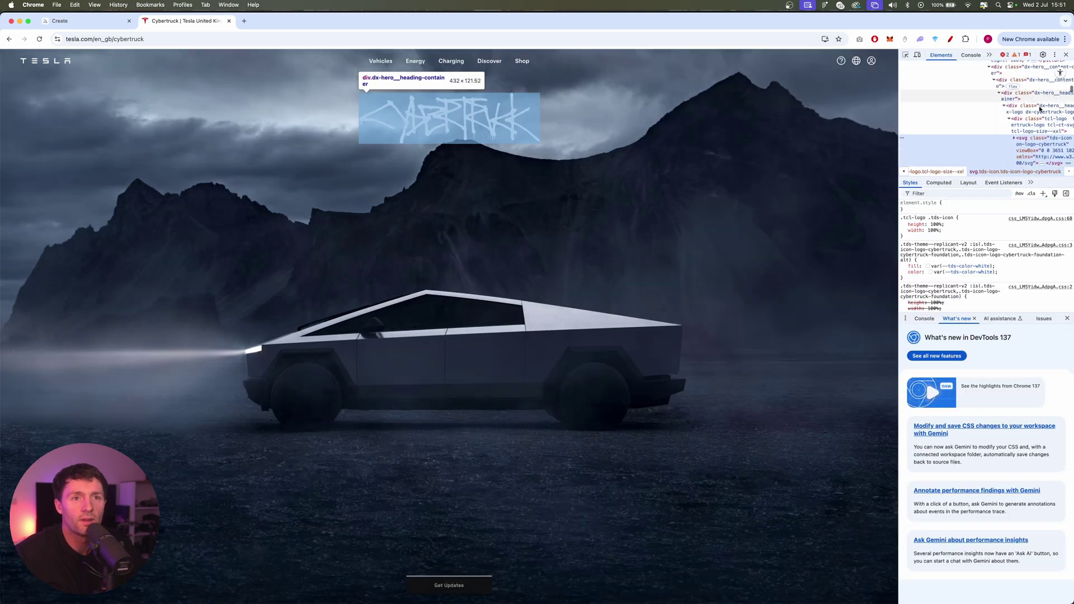
{"action": "right_click", "coordinate": [1053, 149]}
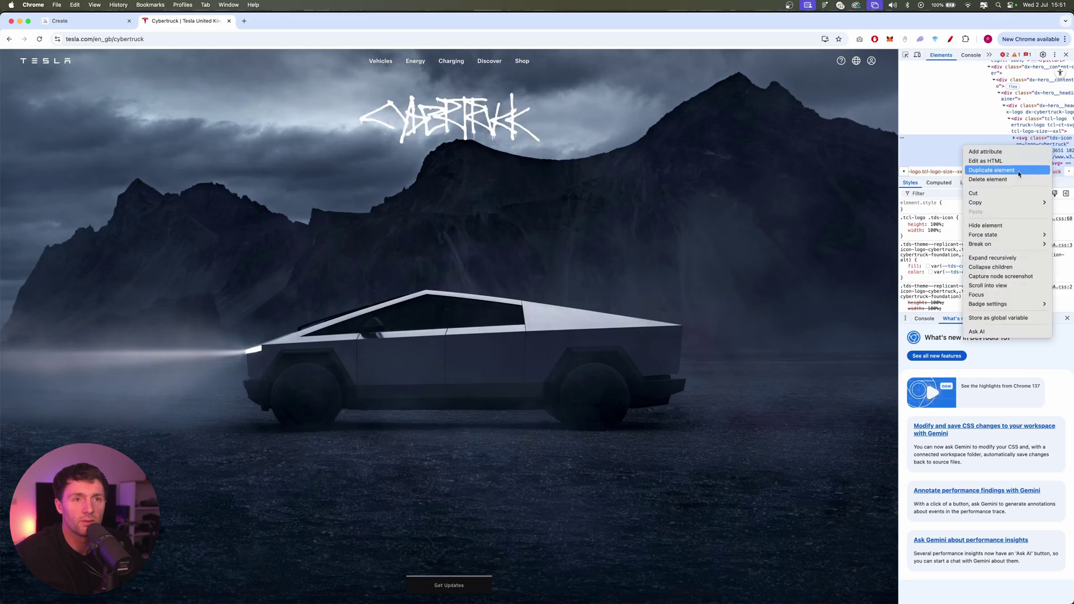
{"action": "mouse_move", "coordinate": [1009, 205]}
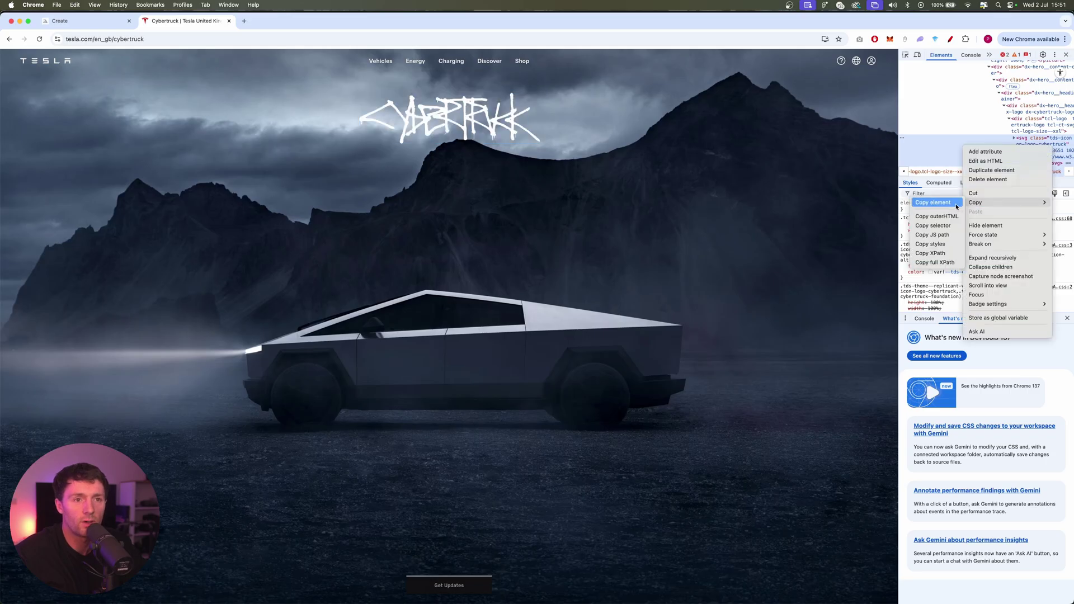
{"action": "left_click", "coordinate": [933, 203]}
Paste the Cybertruck wordmark SVG into Figma, scale it down and colour it white.
{"action": "left_click", "coordinate": [619, 589]}
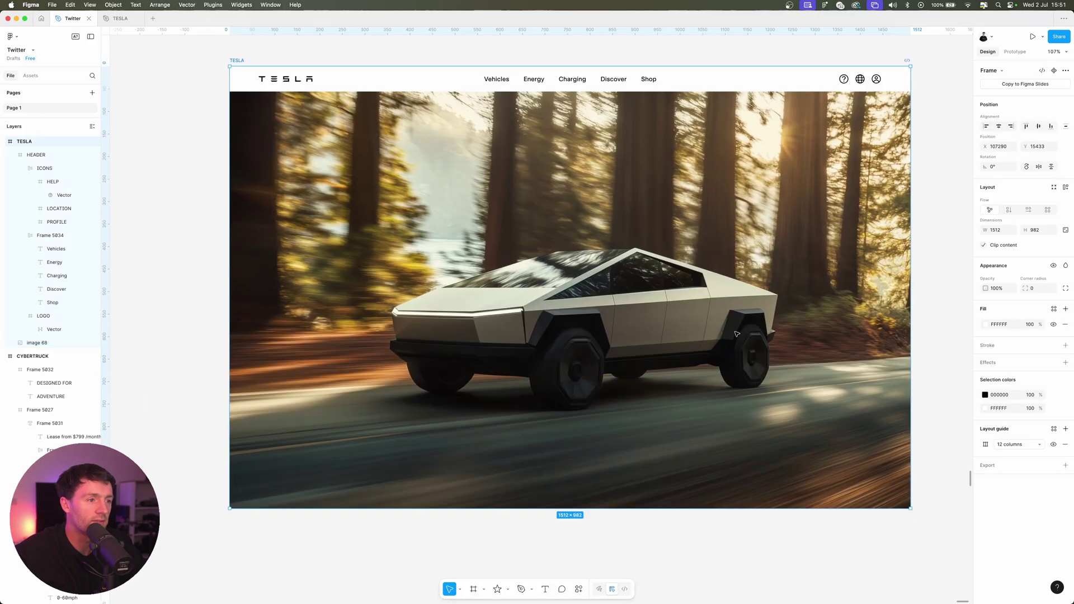
{"action": "key", "text": "super+v"}
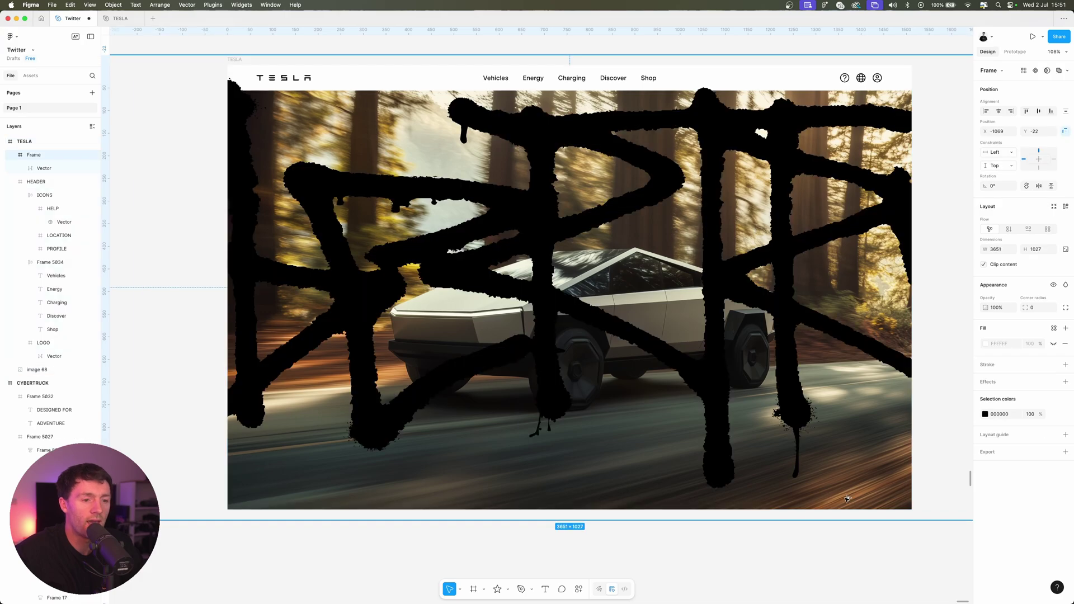
{"action": "left_click_drag", "start_coordinate": [834, 466], "coordinate": [771, 348]}
{"action": "left_click", "coordinate": [985, 414]}
{"action": "left_click", "coordinate": [915, 430]}
{"action": "left_click", "coordinate": [881, 411]}
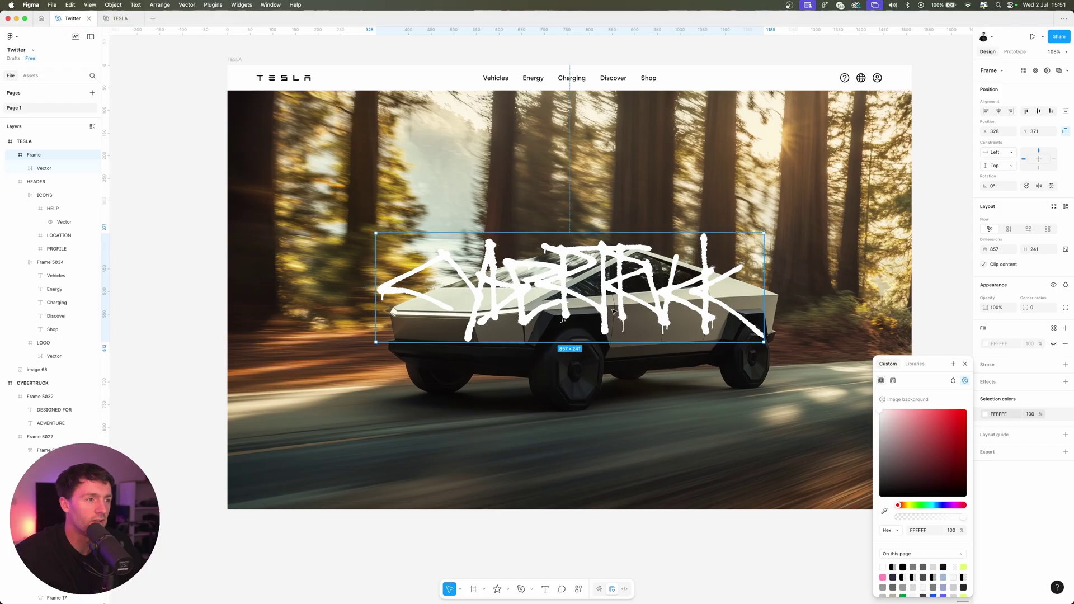
Move the wordmark to the image's bottom-left, aligned to the first layout column, and shrink it slightly.
{"action": "mouse_move", "coordinate": [731, 235]}
{"action": "left_mouse_down"}
{"action": "mouse_move", "coordinate": [633, 354]}
{"action": "mouse_move", "coordinate": [590, 367]}
{"action": "mouse_move", "coordinate": [593, 391]}
{"action": "mouse_move", "coordinate": [456, 432]}
{"action": "mouse_move", "coordinate": [470, 428]}
{"action": "left_mouse_up"}
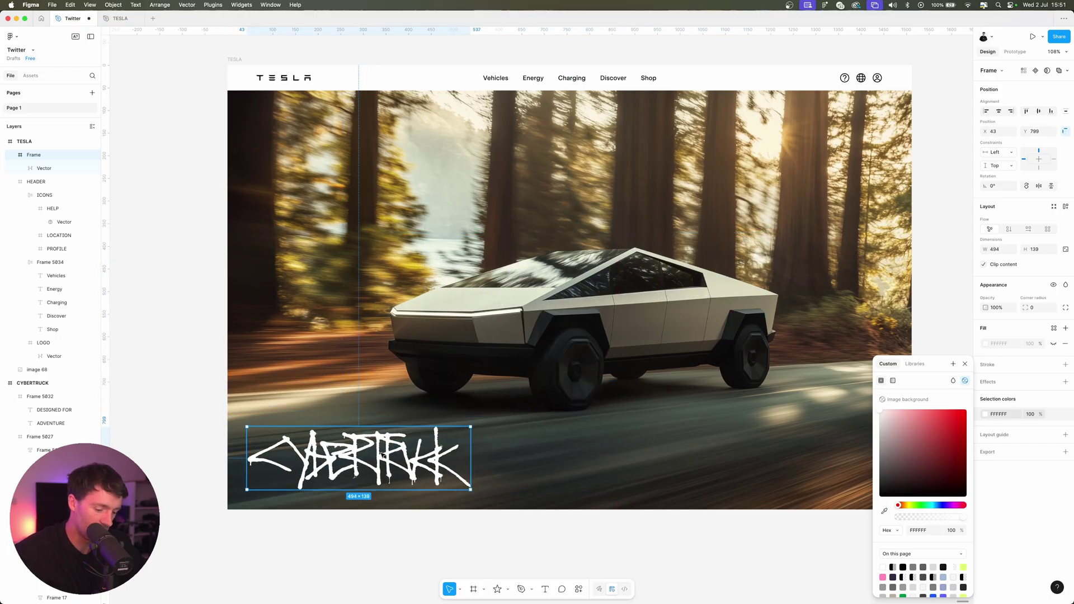
{"action": "key", "text": "ctrl+shift+4"}
{"action": "left_click_drag", "start_coordinate": [358, 460], "coordinate": [367, 461]}
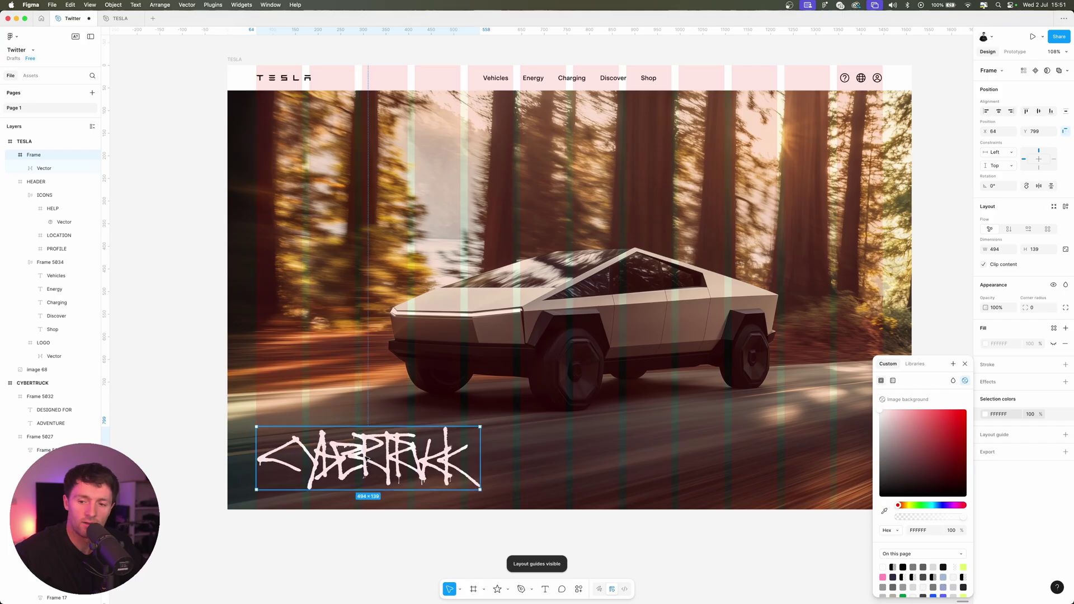
{"action": "left_click_drag", "start_coordinate": [480, 426], "coordinate": [462, 432]}
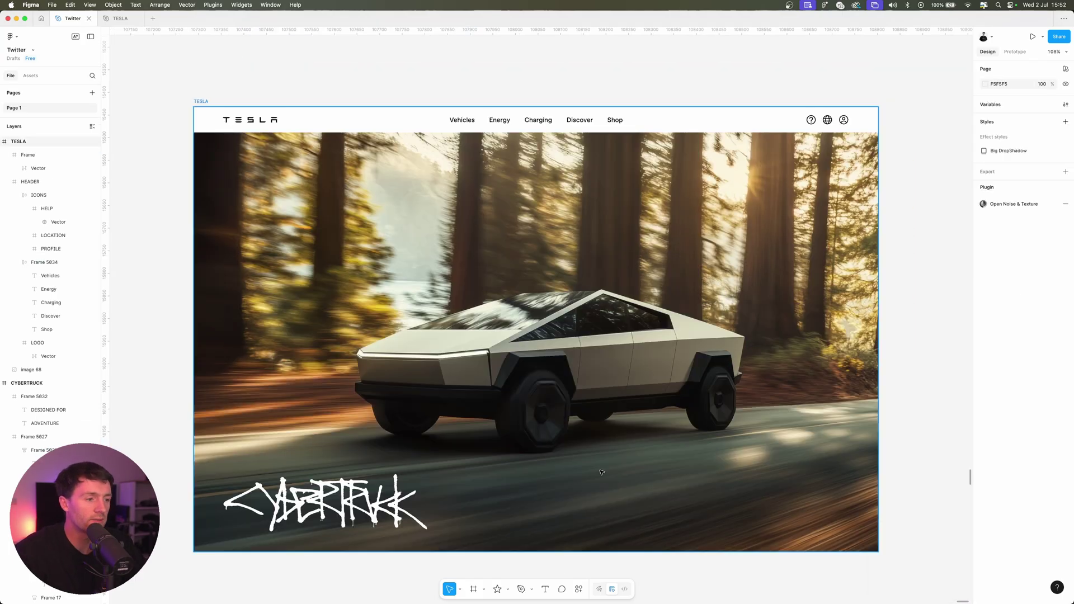
Paste the '366 mi' text into the TESLA hero frame and place it under the truck.
{"action": "left_click", "coordinate": [604, 474]}
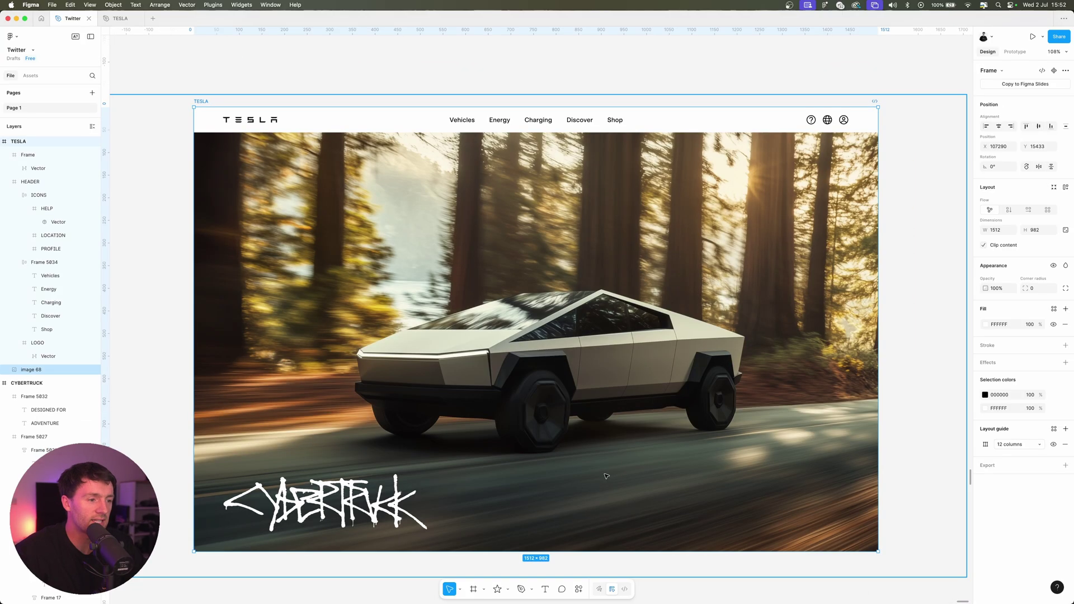
{"action": "key", "text": "super+c"}
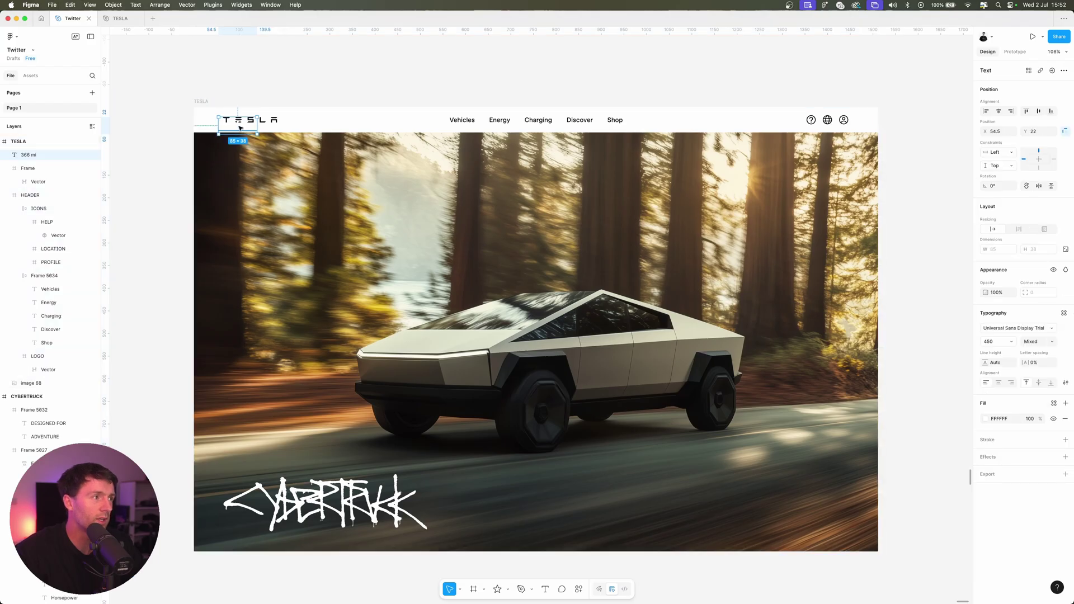
{"action": "key", "text": "super+v"}
{"action": "left_click_drag", "start_coordinate": [508, 502], "coordinate": [545, 501]}
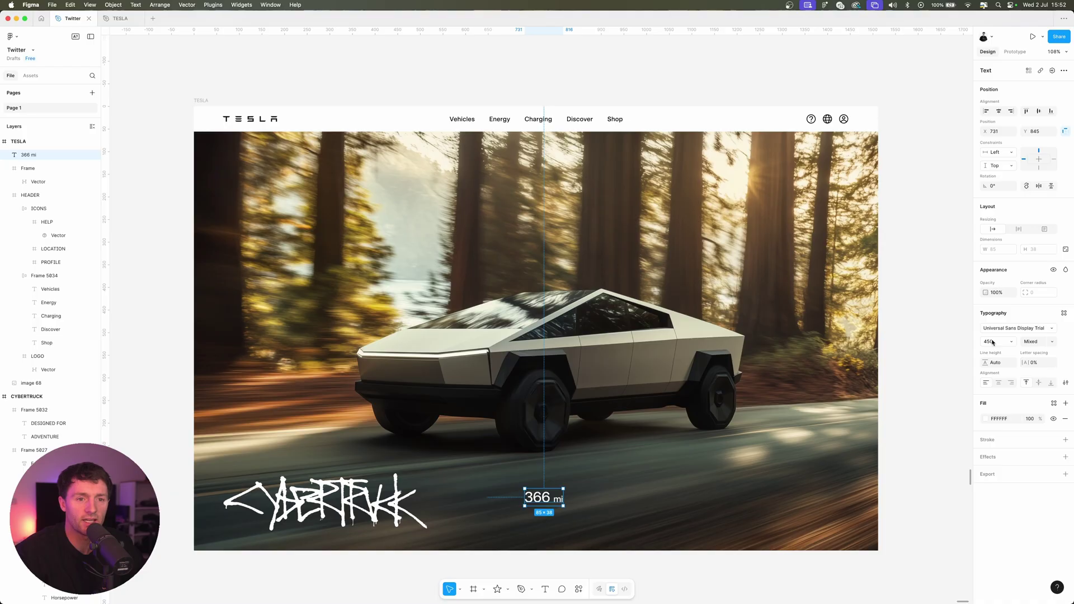
Set 366 to size 32 and mi to 20, and centre a size-16 'Range' caption beneath.
{"action": "double_click", "coordinate": [547, 496]}
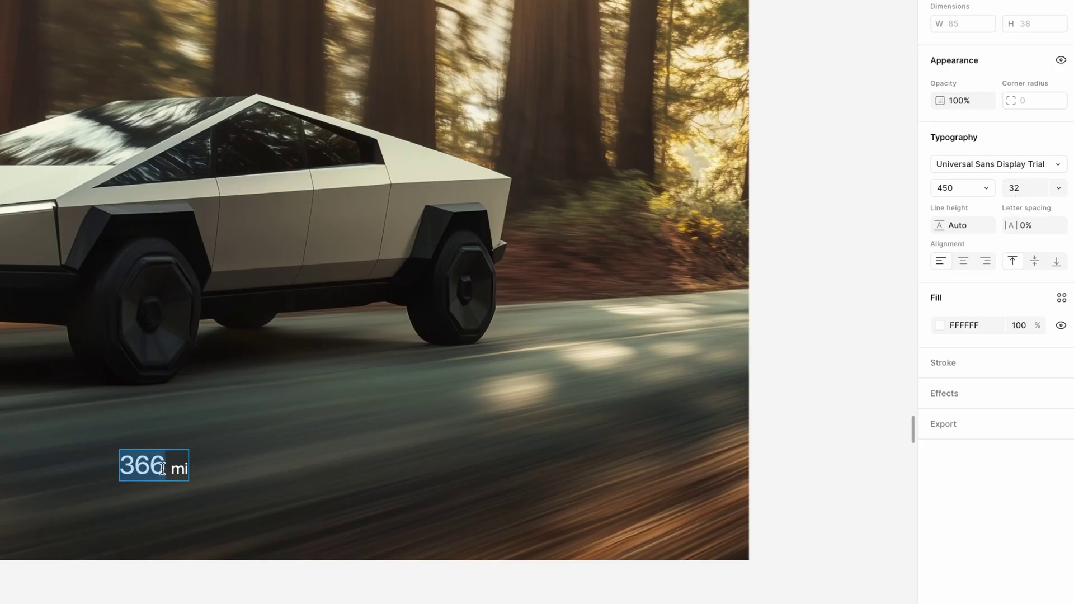
{"action": "left_click_drag", "start_coordinate": [162, 469], "coordinate": [130, 493]}
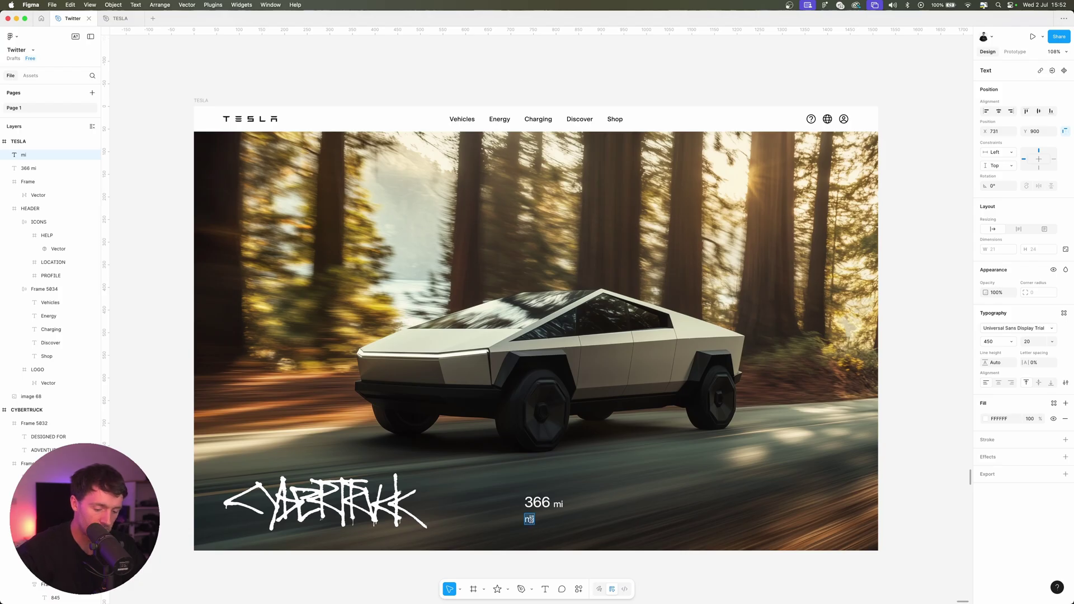
{"action": "key", "text": "Escape"}
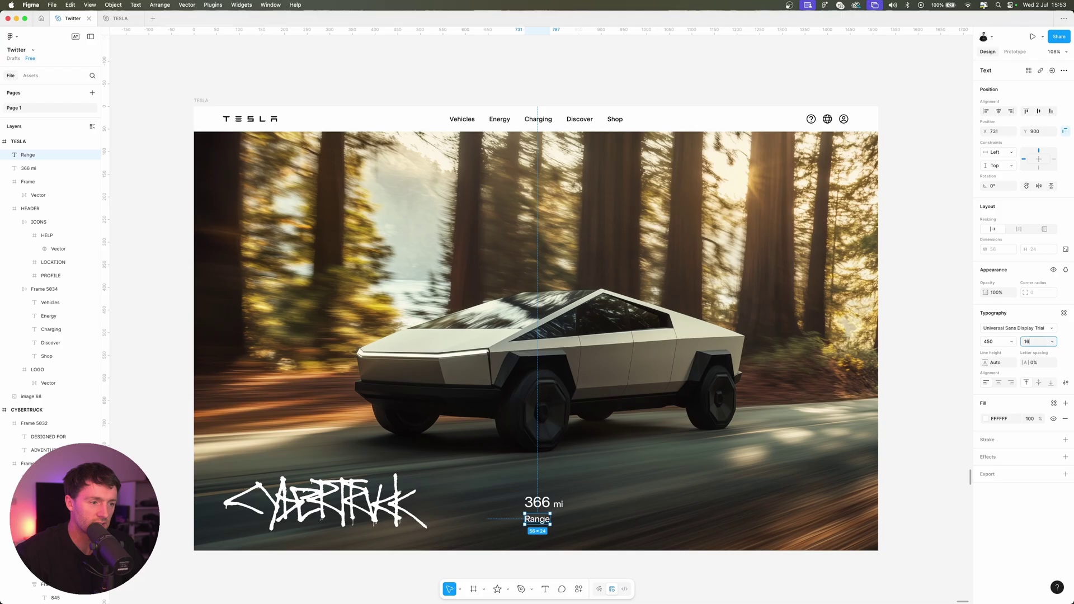
{"action": "key", "text": "Return"}
{"action": "key", "text": "shift+Right"}
{"action": "key", "text": "shift+Right"}
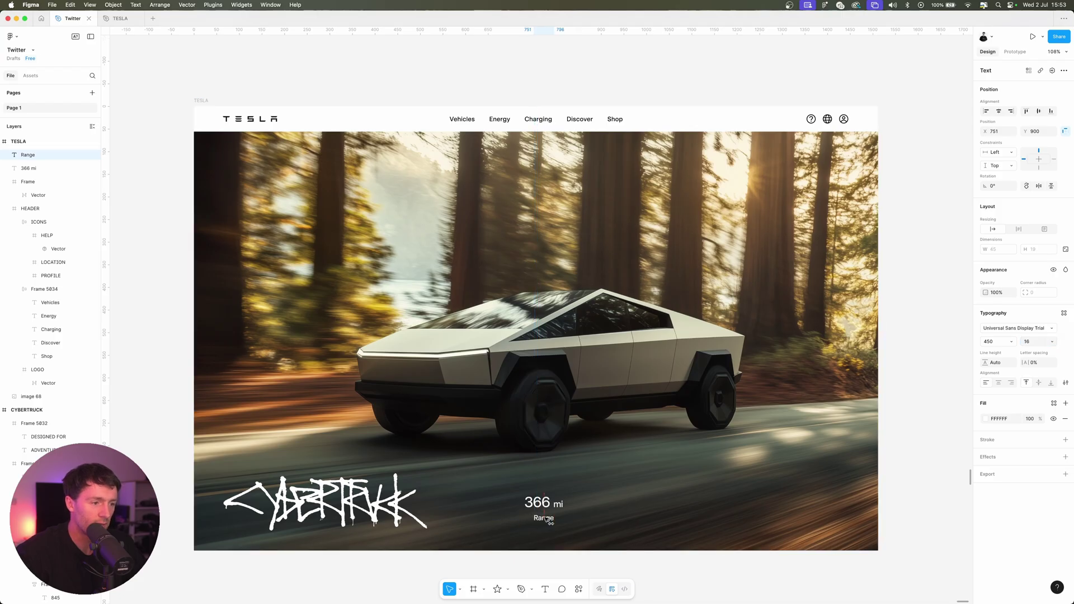
Wrap '366 mi' and 'Range' in an auto layout with a gap of 2.
{"action": "left_click", "coordinate": [543, 505], "text": "shift"}
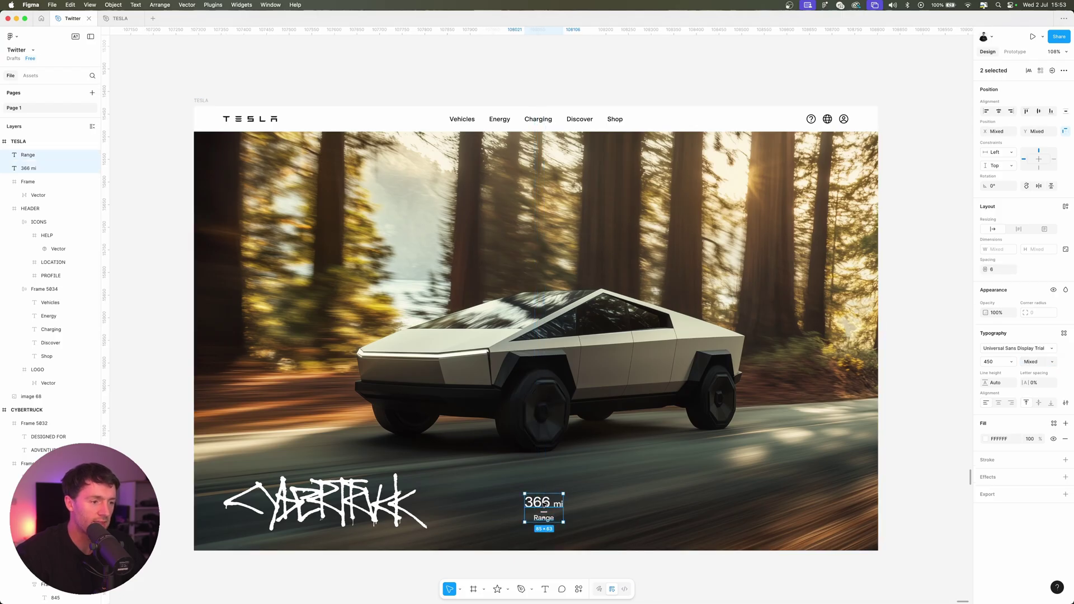
{"action": "key", "text": "shift+a"}
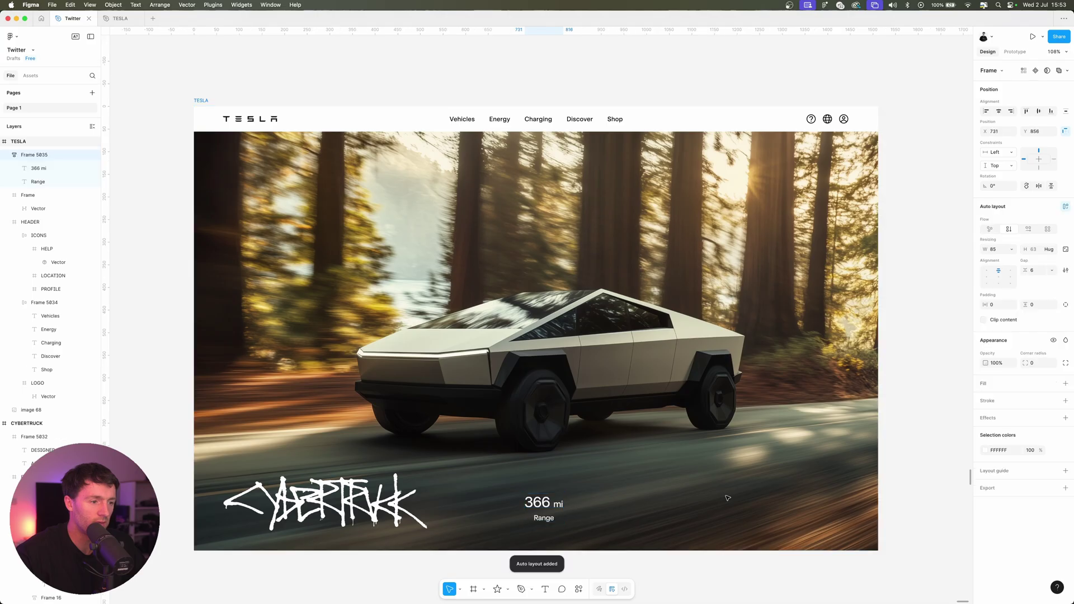
{"action": "scroll", "coordinate": [726, 498], "scroll_direction": "up", "scroll_amount": 5}
{"action": "key", "text": "Return"}
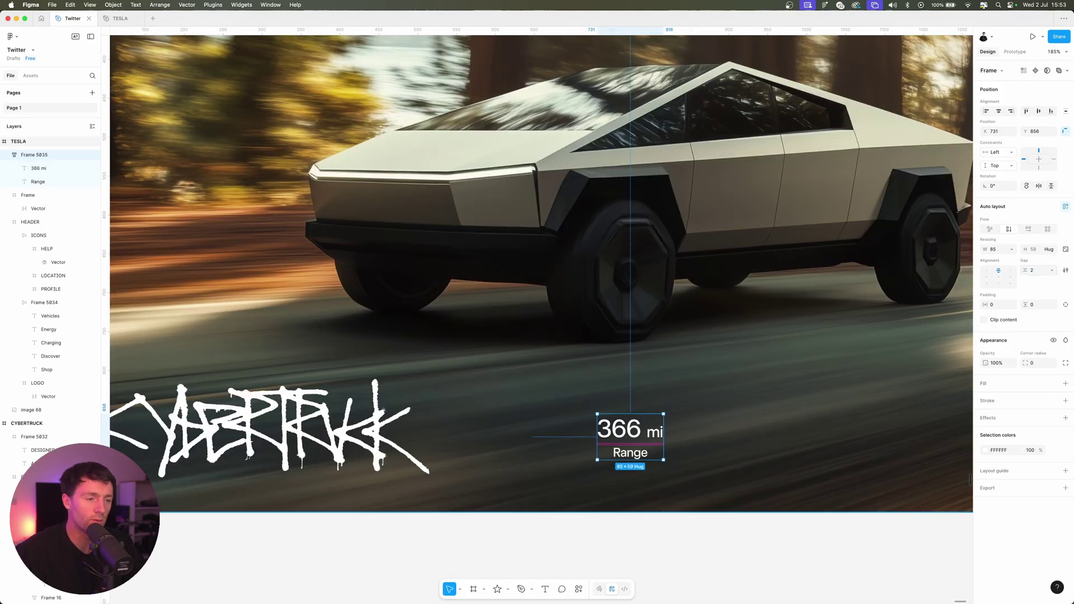
{"action": "scroll", "coordinate": [750, 335], "scroll_direction": "down", "scroll_amount": 5}
Duplicate the stat as '845 Horsepower' and '2.6 sec 0-60 mph', then wrap all three in an auto-layout row.
{"action": "left_click_drag", "start_coordinate": [680, 394], "coordinate": [756, 394]}
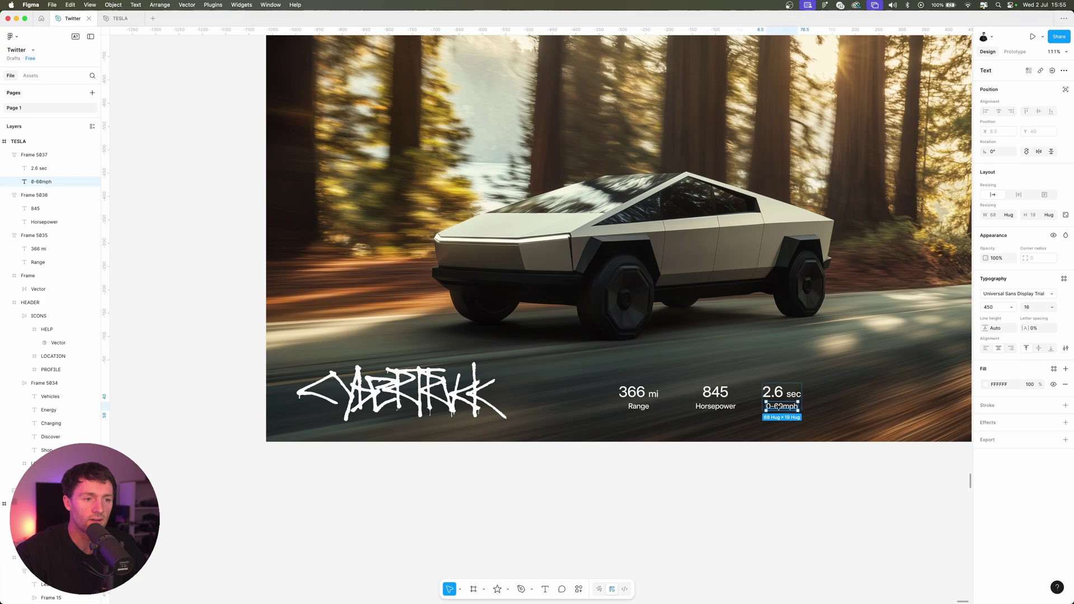
{"action": "left_click", "coordinate": [783, 406]}
{"action": "scroll", "coordinate": [799, 415], "scroll_direction": "right", "scroll_amount": 3}
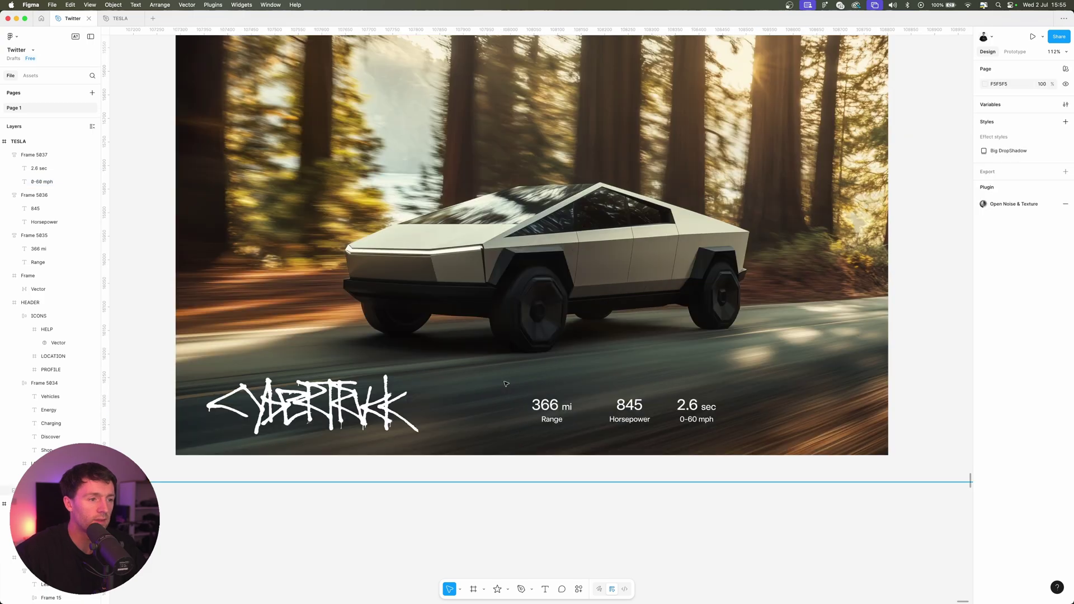
{"action": "left_click_drag", "start_coordinate": [504, 382], "coordinate": [737, 437]}
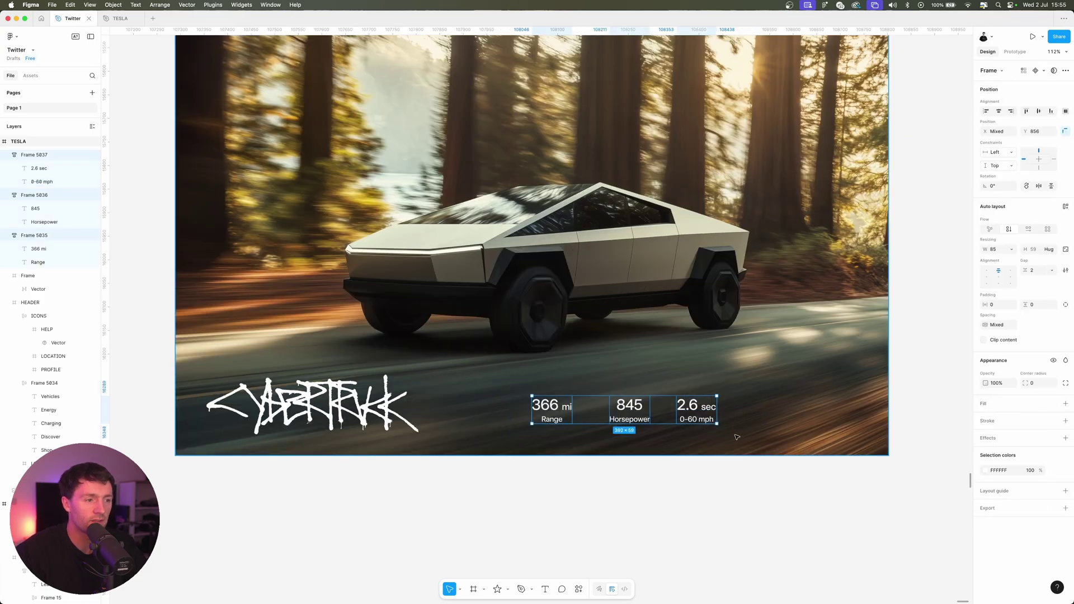
{"action": "key", "text": "shift+a"}
Make the 366 mi Range stat hug its width with 40 horizontal padding.
{"action": "left_click", "coordinate": [552, 408]}
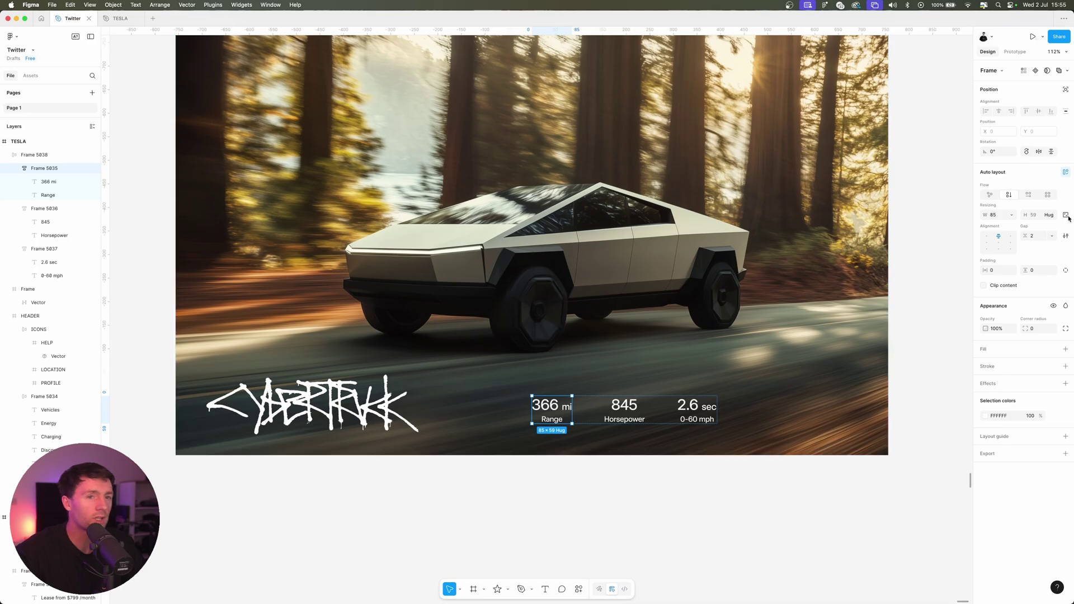
{"action": "left_click", "coordinate": [1014, 215]}
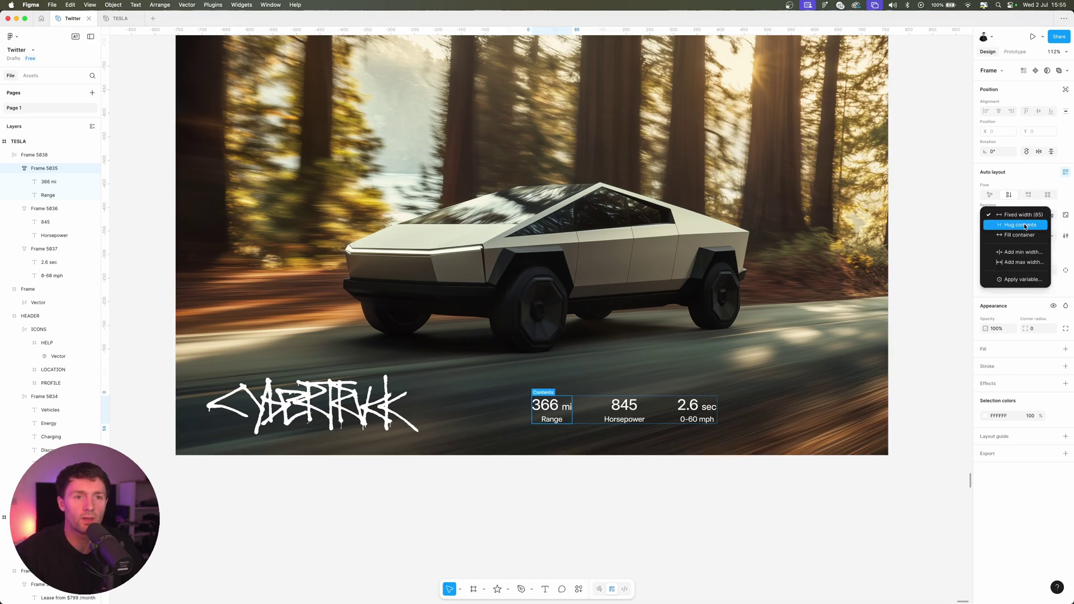
{"action": "left_click", "coordinate": [1026, 226]}
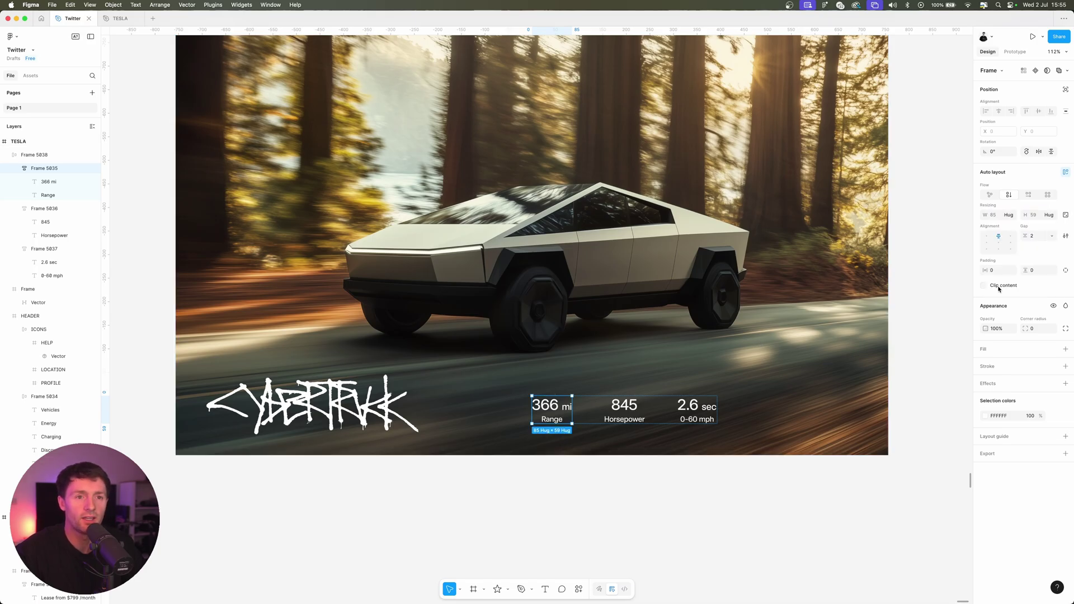
{"action": "type", "text": "40"}
{"action": "key", "text": "Return"}
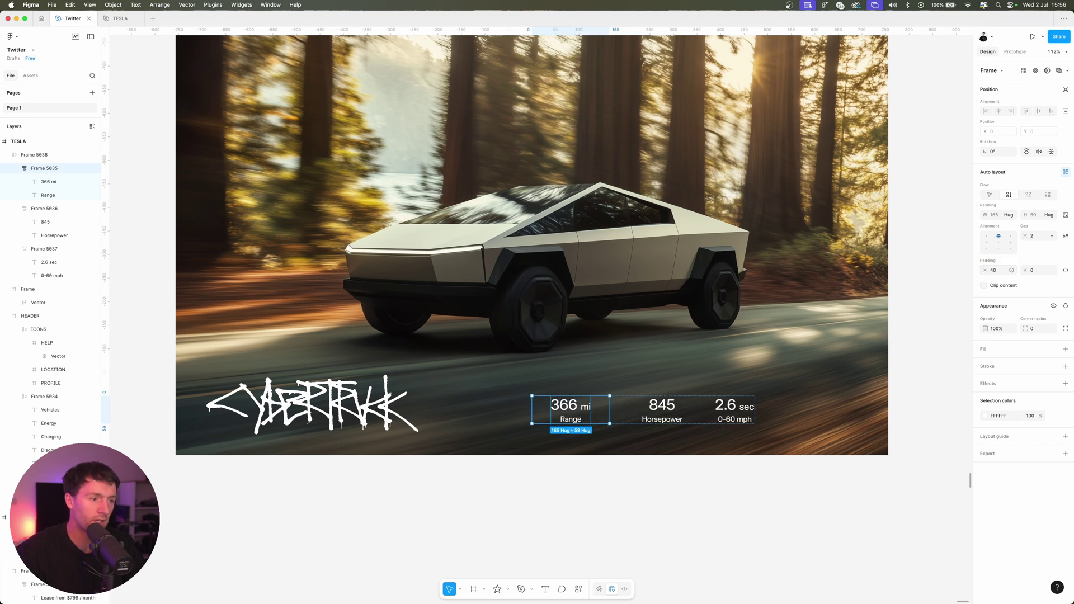
Add a white stroke on the right side only at 10% opacity.
{"action": "left_click", "coordinate": [1065, 366]}
{"action": "left_click", "coordinate": [986, 382]}
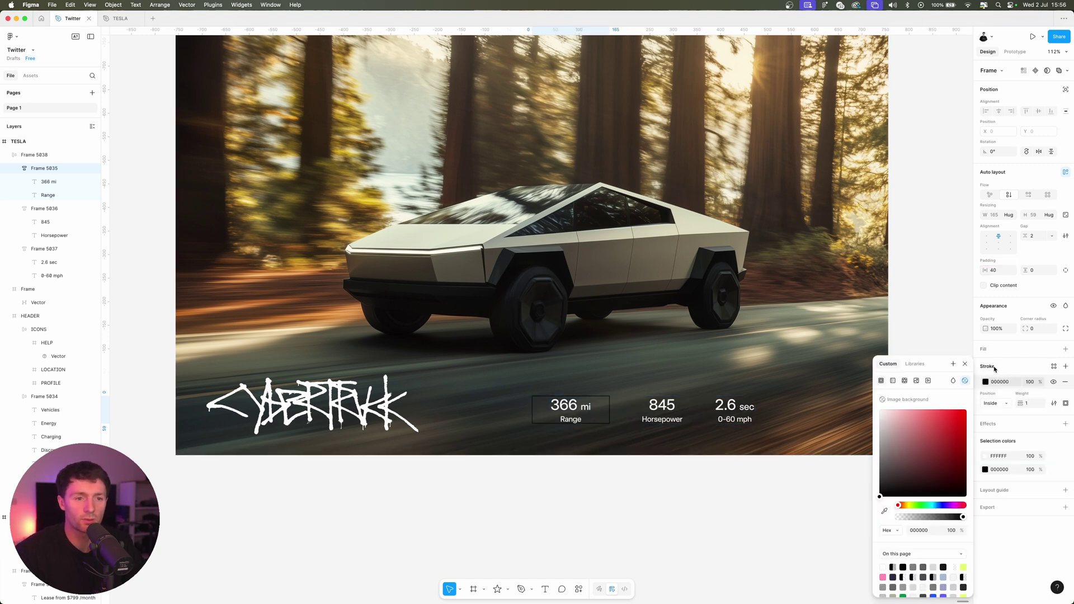
{"action": "left_click", "coordinate": [1065, 403]}
{"action": "left_click", "coordinate": [1048, 459]}
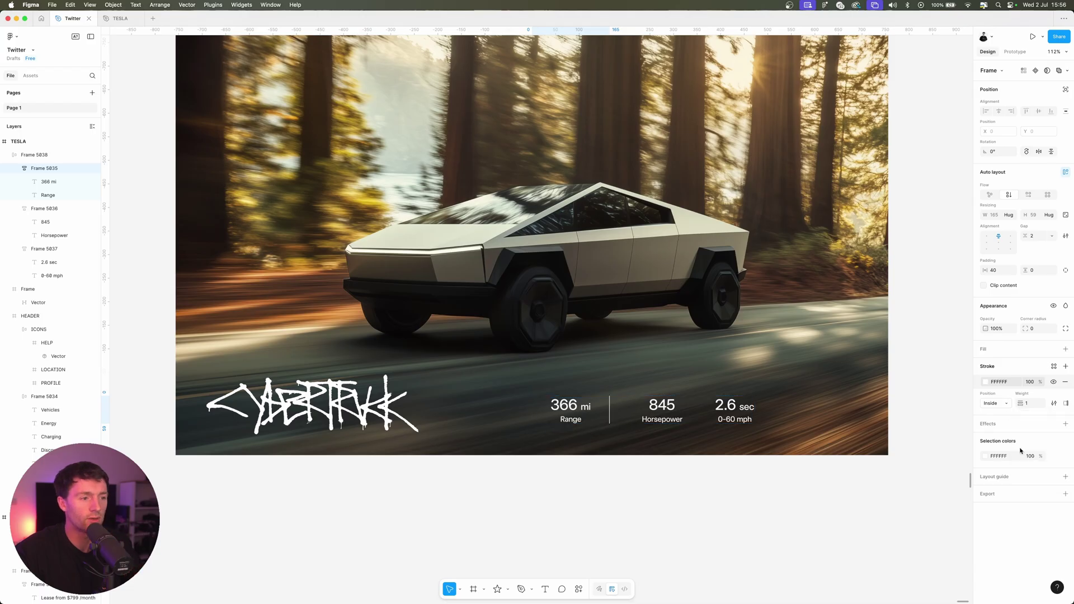
{"action": "left_click", "coordinate": [1029, 382]}
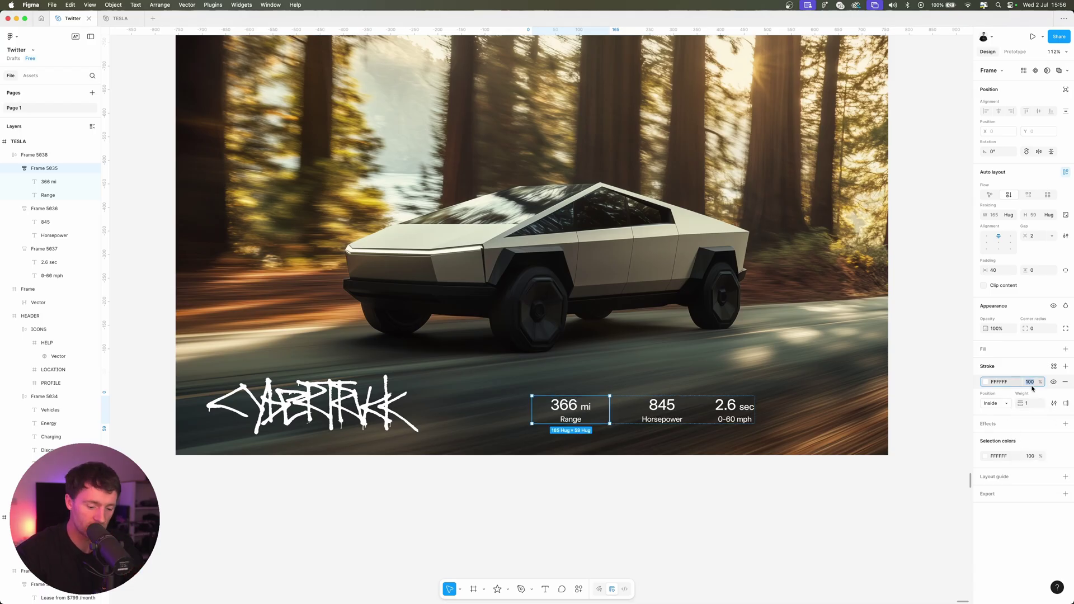
{"action": "type", "text": "10"}
{"action": "key", "text": "Return"}
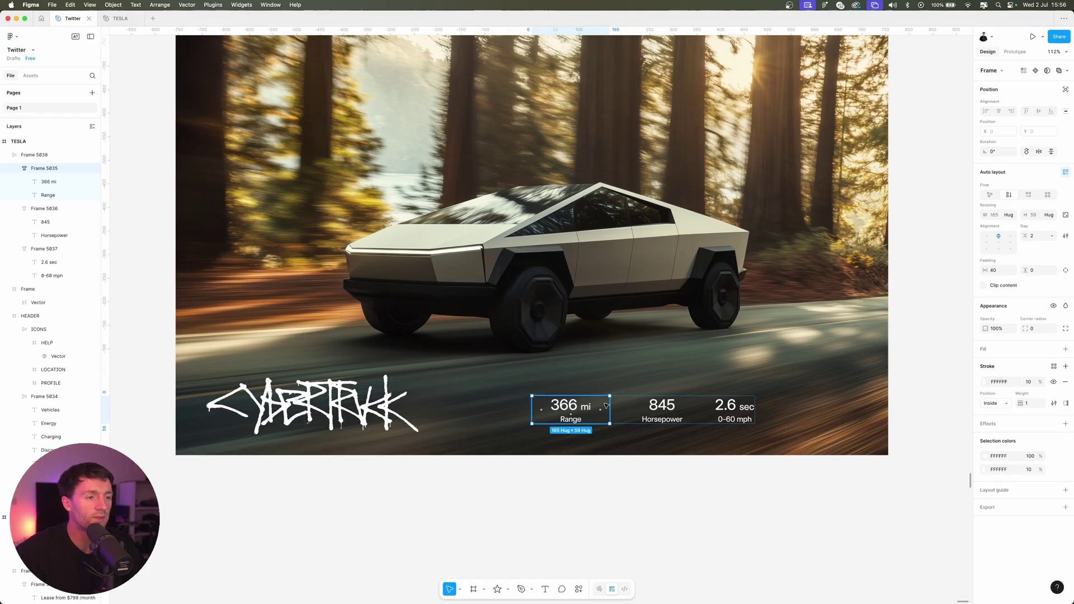
Copy the styling properties of the 366 mi Range stat frame.
{"action": "right_click", "coordinate": [606, 405]}
{"action": "mouse_move", "coordinate": [649, 340]}
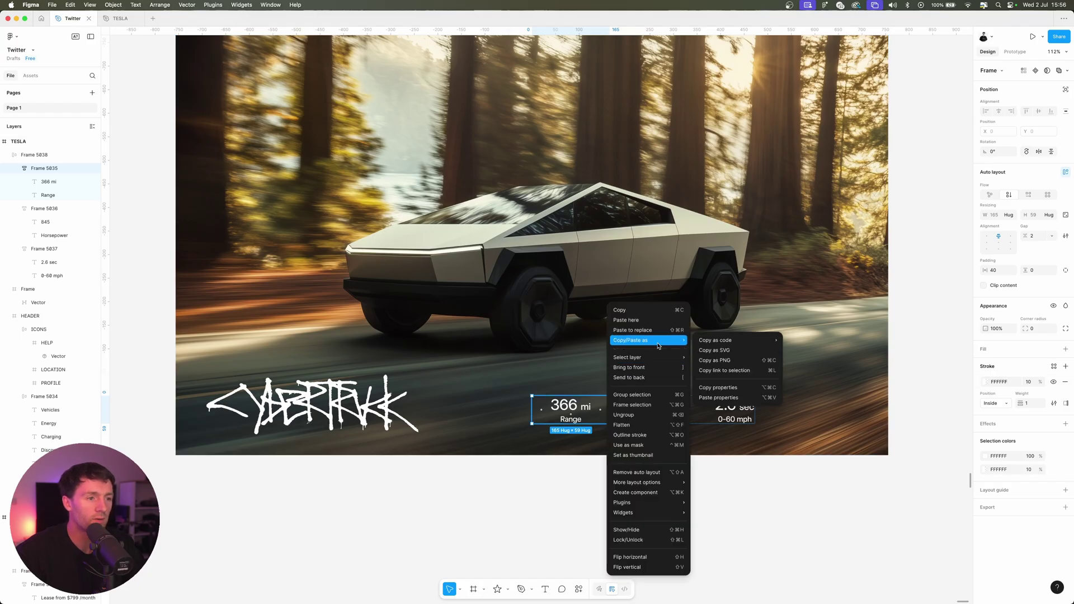
{"action": "left_click", "coordinate": [749, 388]}
{"action": "key", "text": "Escape"}
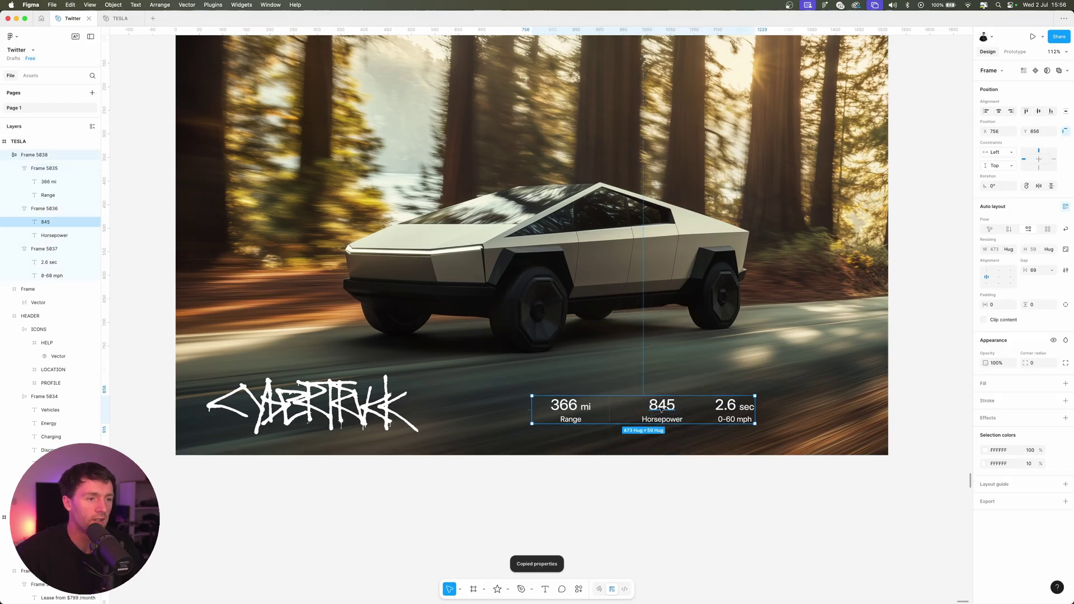
Paste the copied padding and divider styling onto the 845 Horsepower block.
{"action": "double_click", "coordinate": [679, 407]}
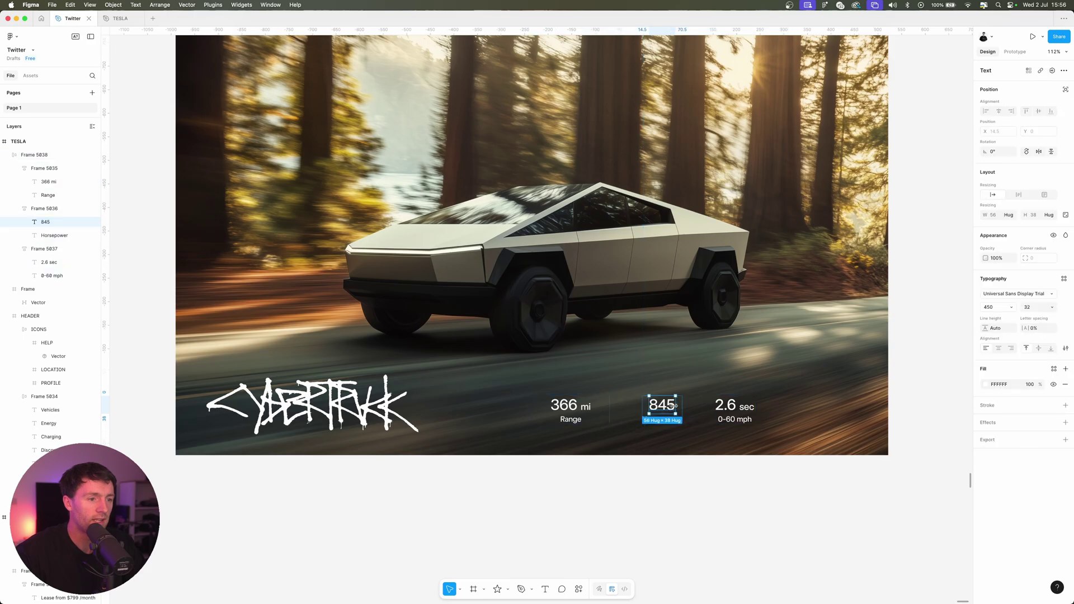
{"action": "key", "text": "Escape"}
{"action": "right_click", "coordinate": [680, 406]}
{"action": "mouse_move", "coordinate": [727, 340]}
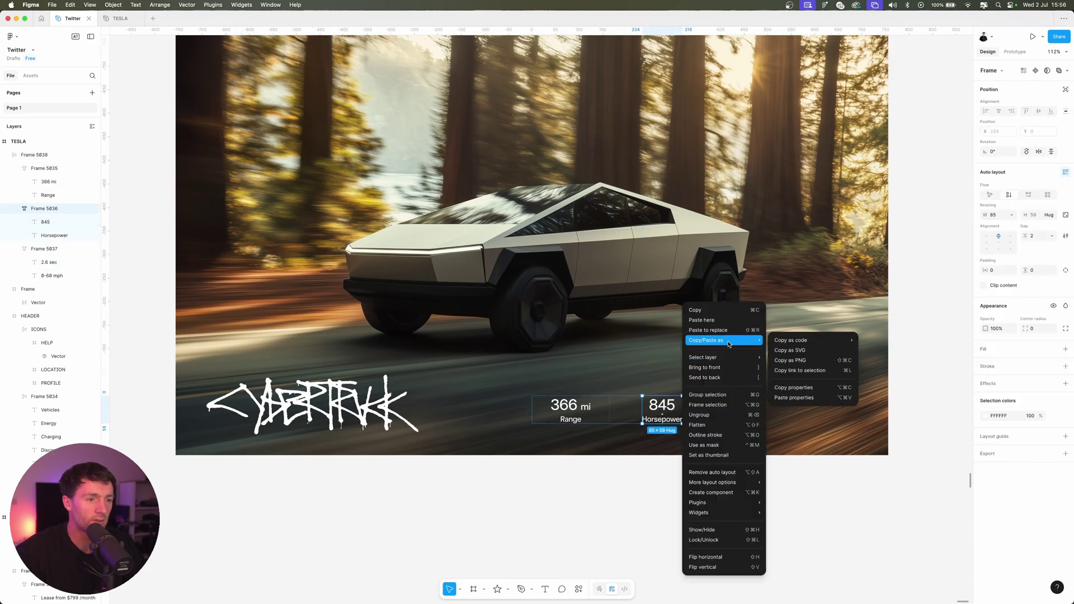
{"action": "left_click", "coordinate": [794, 397]}
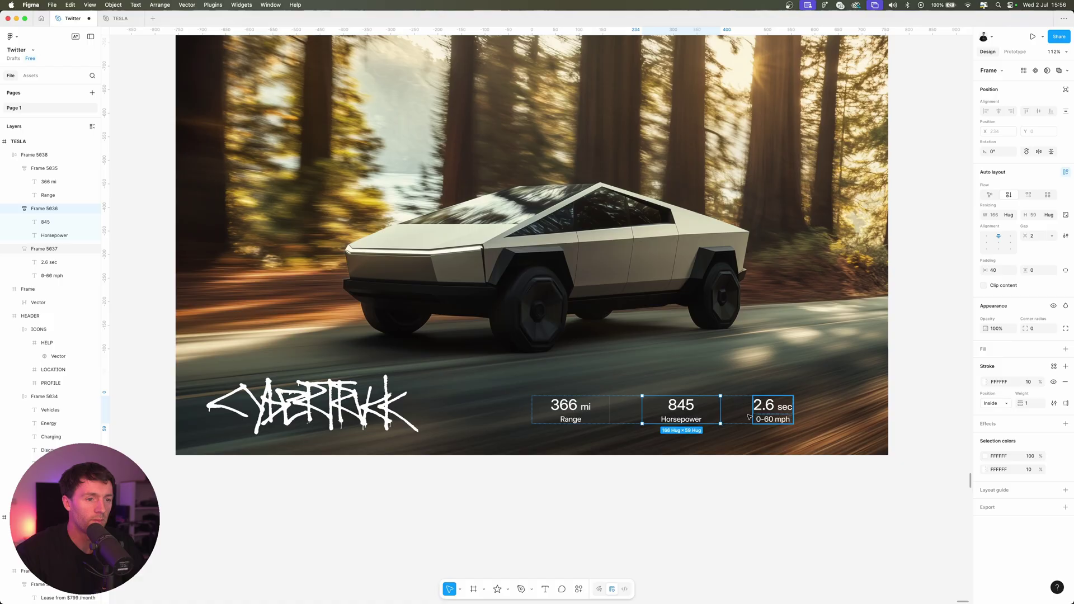
{"action": "left_click", "coordinate": [38, 160]}
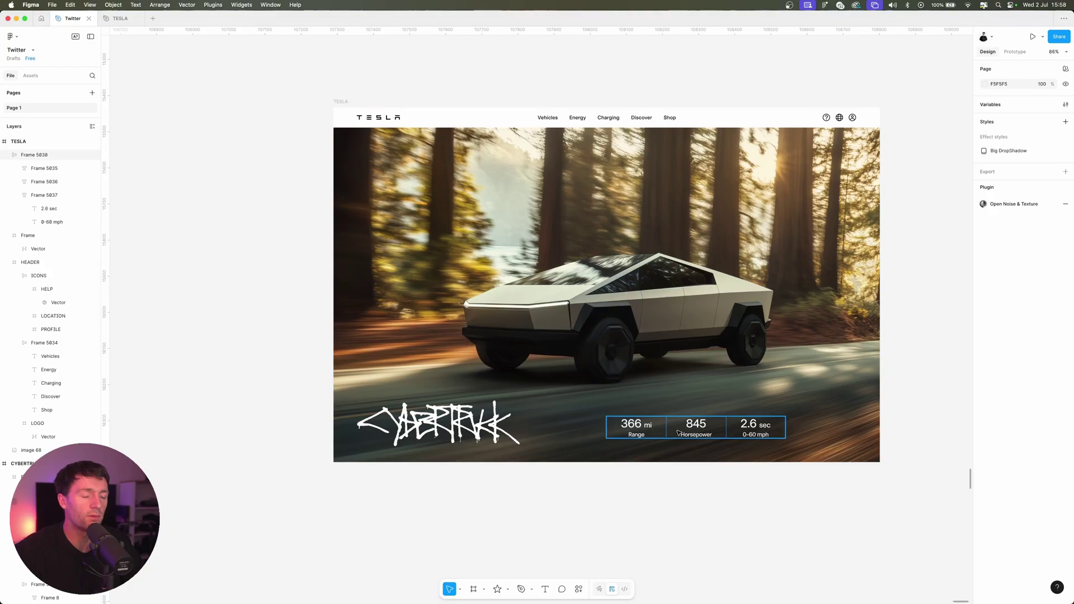
Give the stats row a white border at 10% opacity and an 8 px corner radius.
{"action": "left_click", "coordinate": [696, 427]}
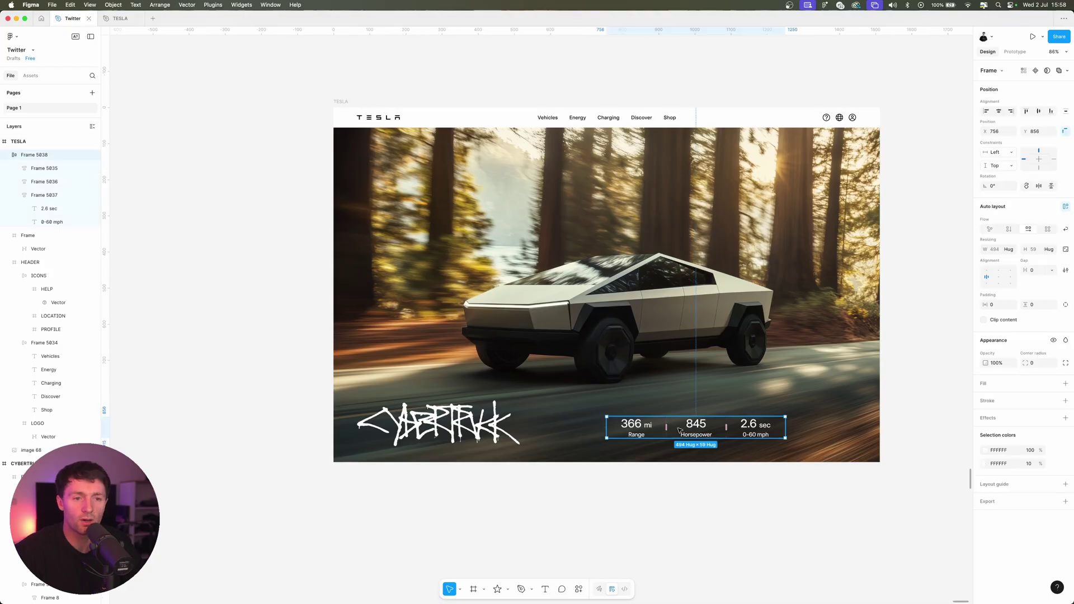
{"action": "left_click", "coordinate": [999, 402]}
{"action": "left_click_drag", "start_coordinate": [900, 430], "coordinate": [879, 410]}
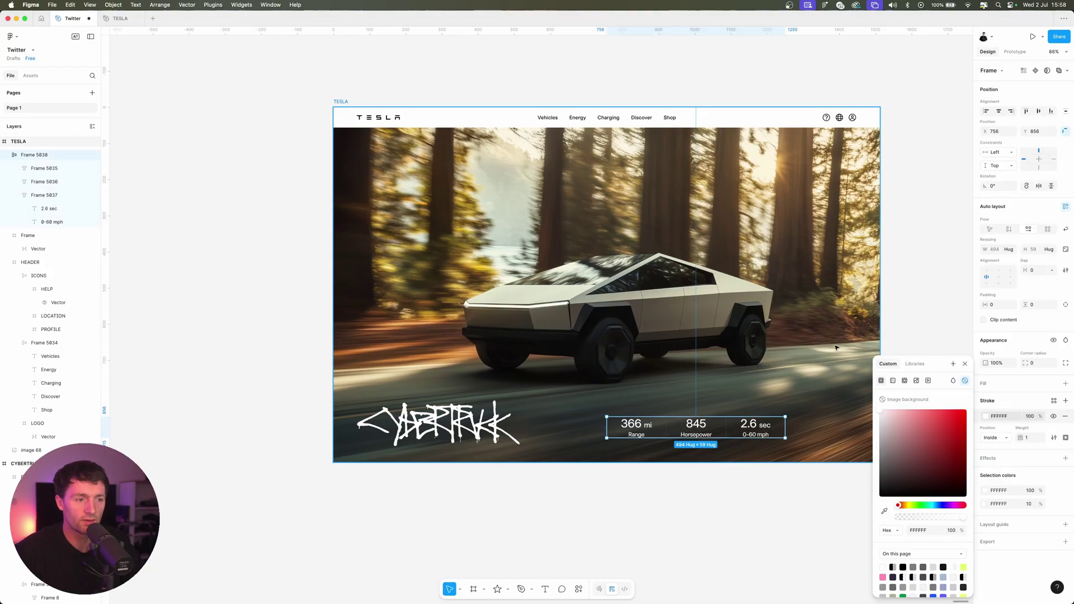
{"action": "left_click", "coordinate": [1031, 417]}
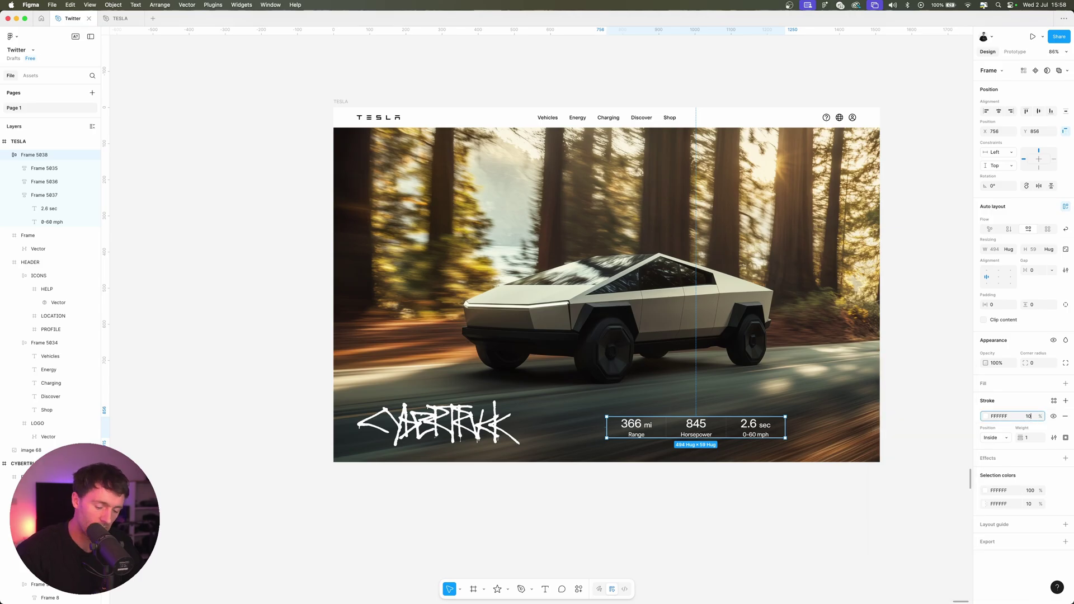
{"action": "key", "text": "Return"}
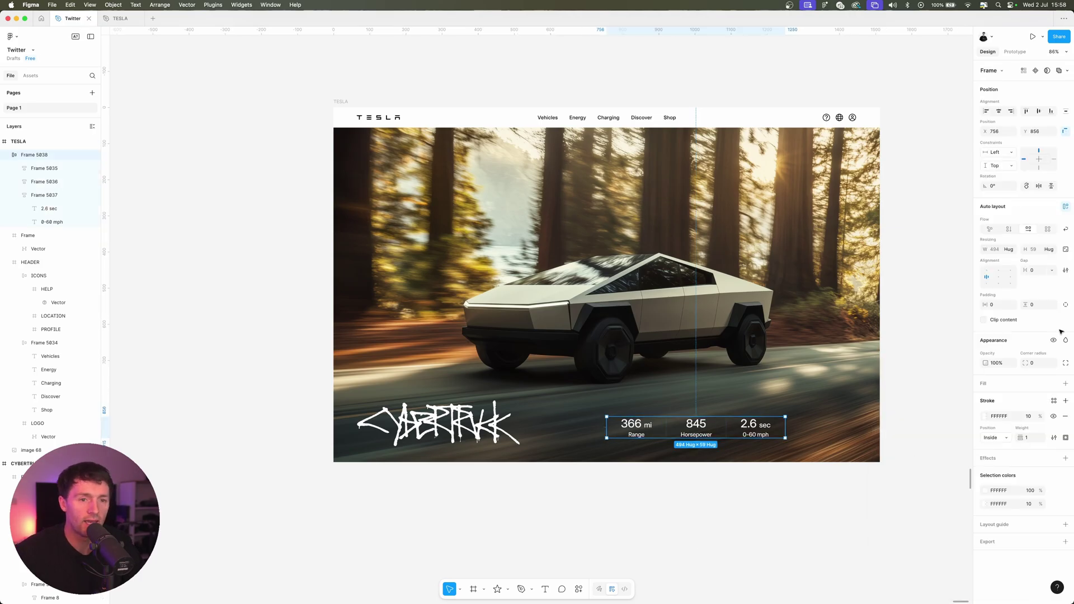
{"action": "left_click", "coordinate": [1038, 363]}
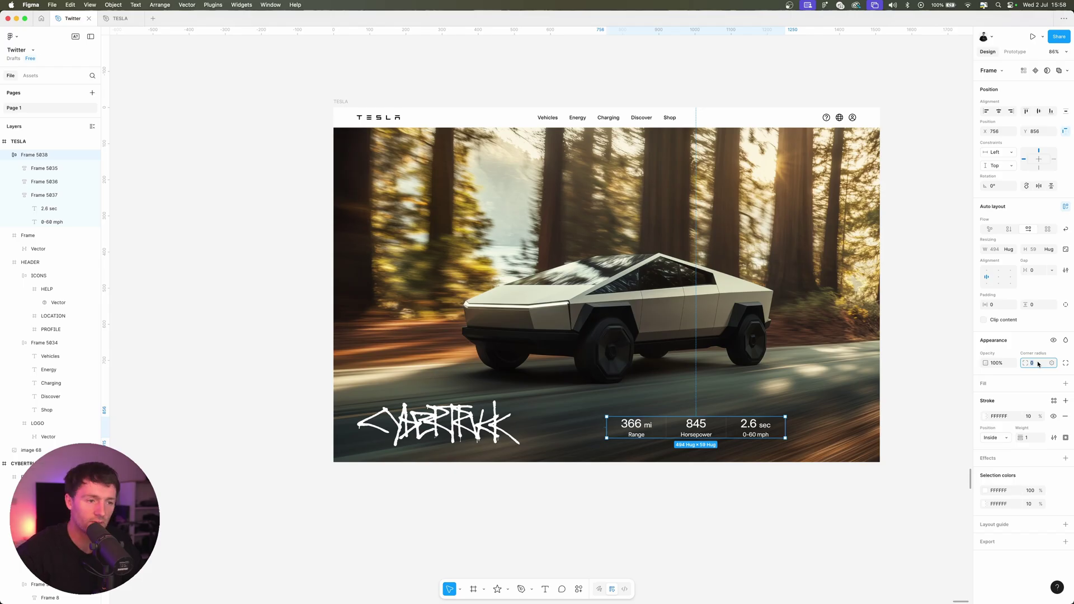
{"action": "key", "text": "Return"}
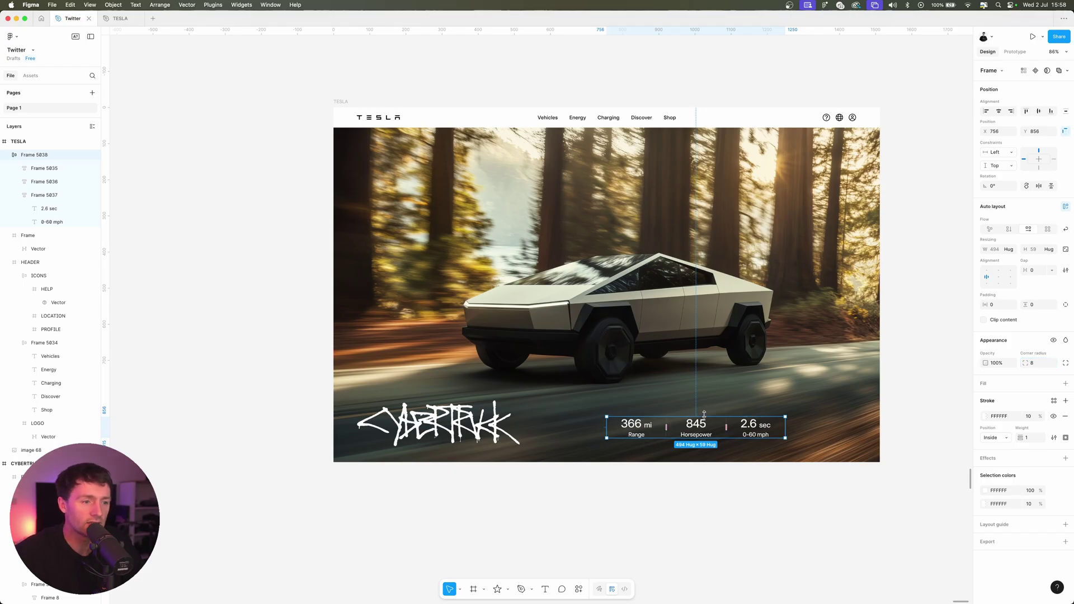
Make the stats row taller and add a black 000000 fill at 20% opacity.
{"action": "left_click_drag", "start_coordinate": [703, 414], "coordinate": [706, 406]}
{"action": "scroll", "coordinate": [707, 407], "scroll_direction": "up", "scroll_amount": 5}
{"action": "left_click", "coordinate": [987, 386]}
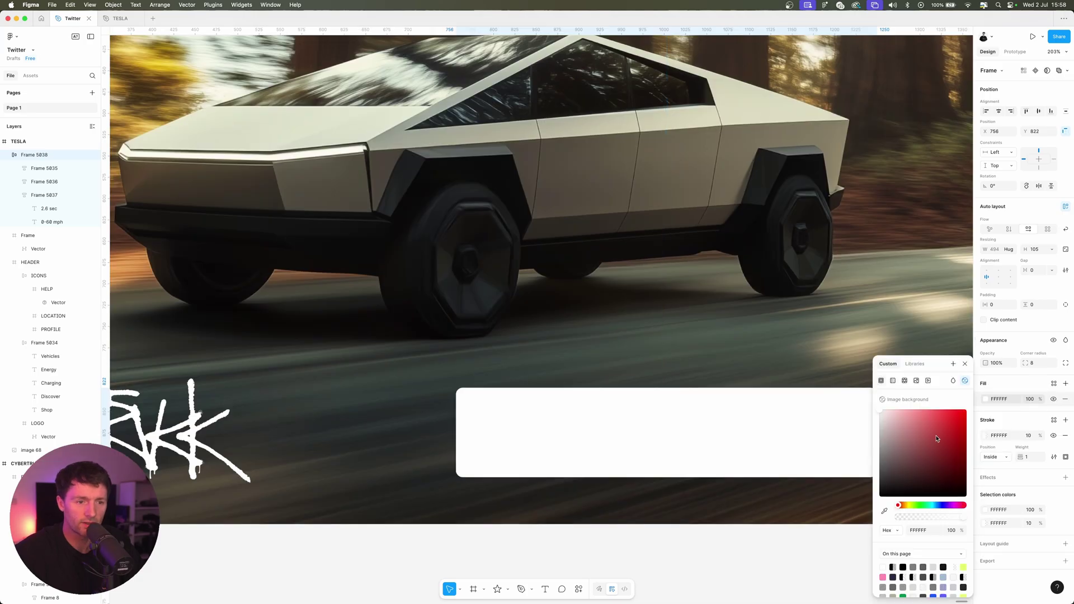
{"action": "left_click_drag", "start_coordinate": [937, 439], "coordinate": [831, 541]}
{"action": "left_click", "coordinate": [1031, 399]}
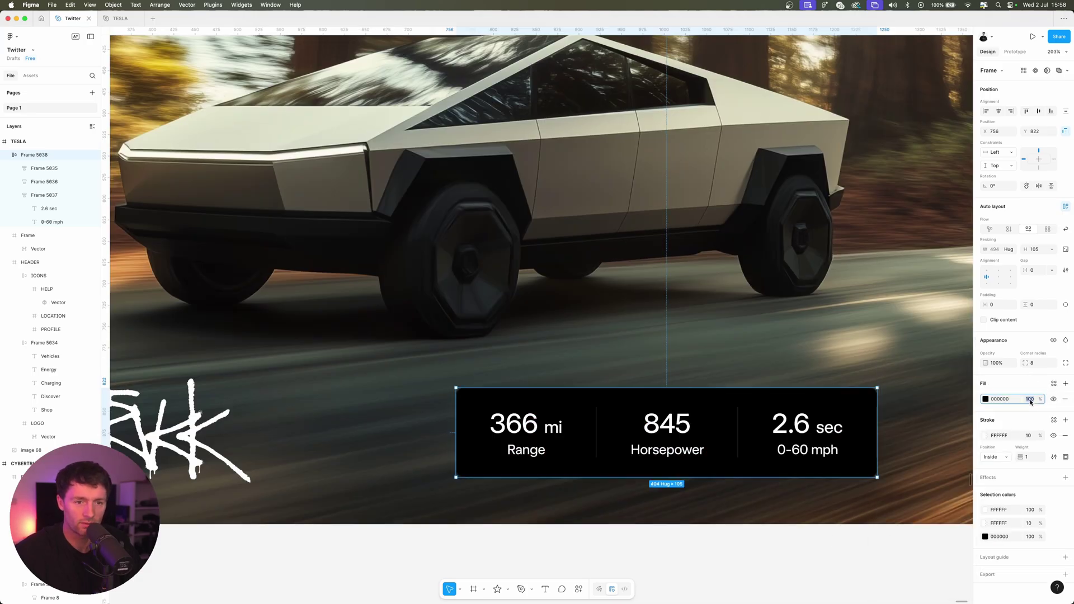
{"action": "type", "text": "10"}
{"action": "key", "text": "Return"}
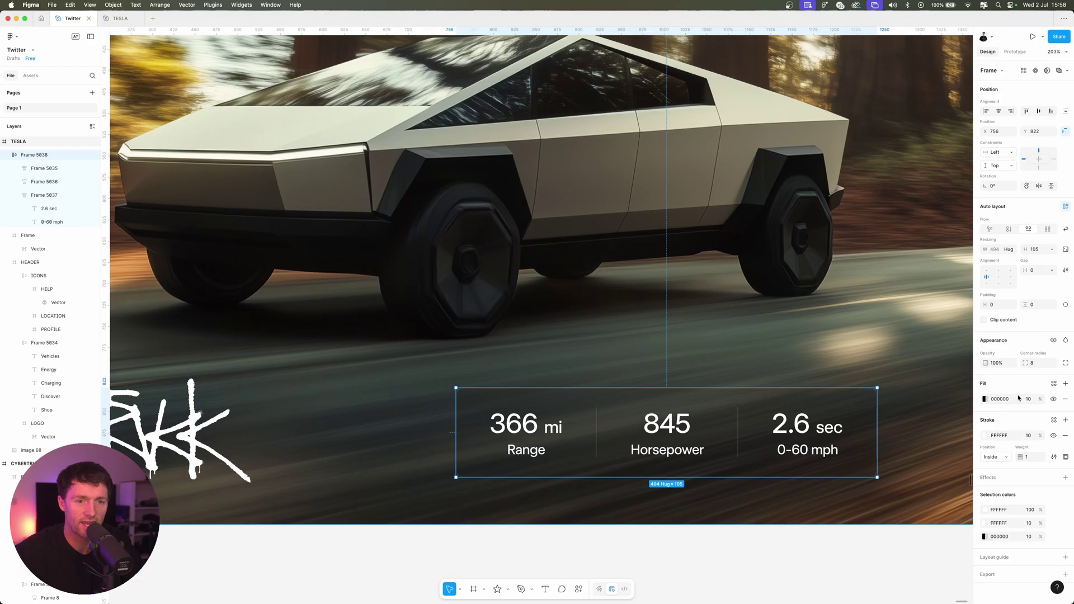
{"action": "left_click", "coordinate": [1034, 402]}
{"action": "type", "text": "20"}
{"action": "key", "text": "Return"}
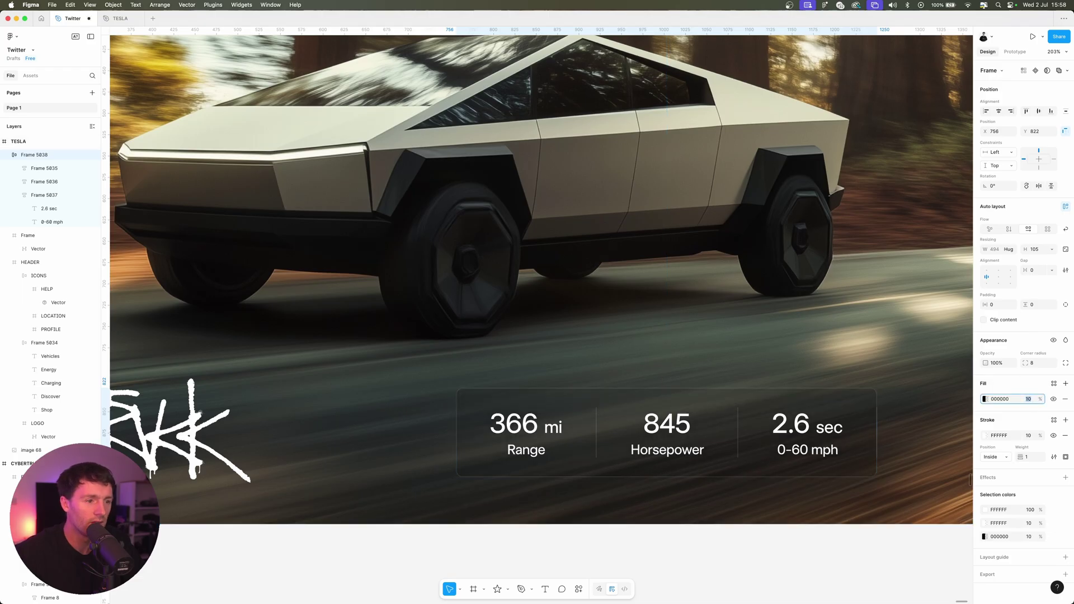
{"action": "scroll", "coordinate": [898, 383], "scroll_direction": "down", "scroll_amount": 10}
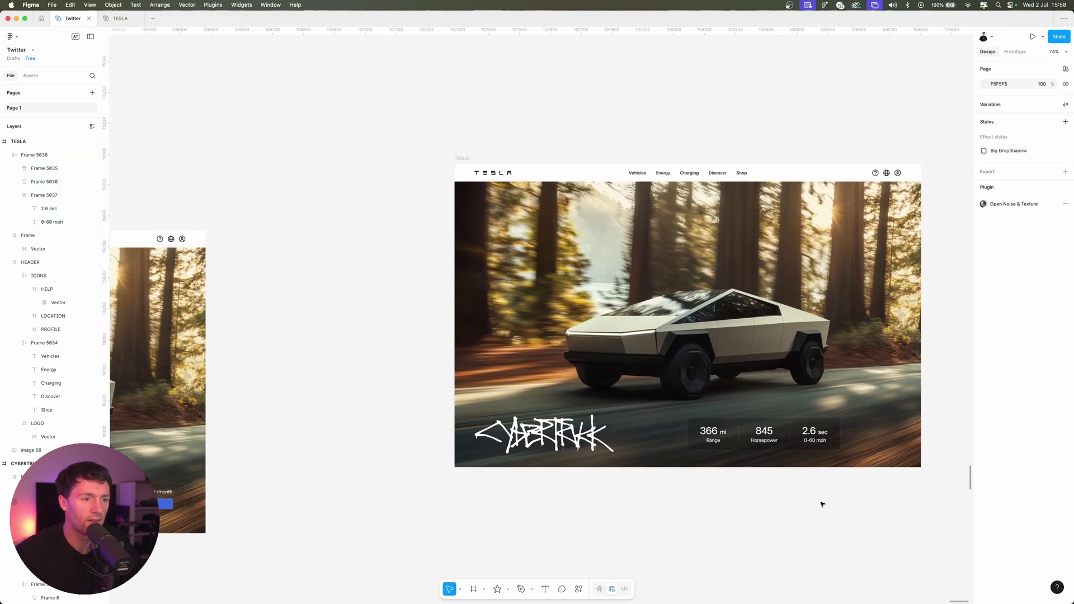
{"action": "scroll", "coordinate": [823, 504], "scroll_direction": "up", "scroll_amount": 3}
Lower the stats bar fill to 10% opacity and widen the bar to 729 px.
{"action": "left_click", "coordinate": [1033, 399]}
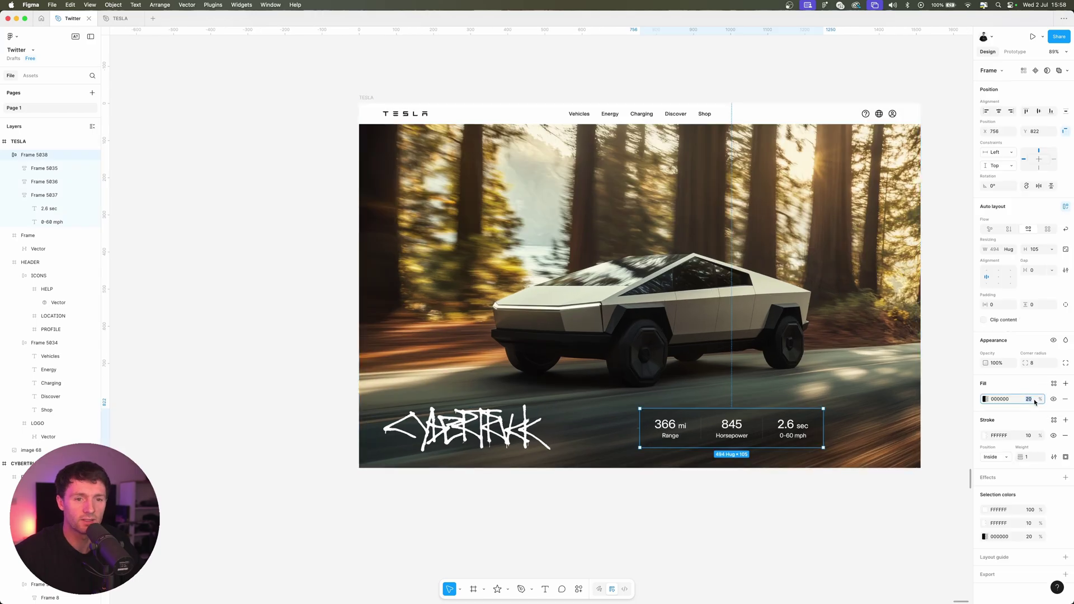
{"action": "type", "text": "10"}
{"action": "scroll", "coordinate": [728, 458], "scroll_direction": "up", "scroll_amount": 5}
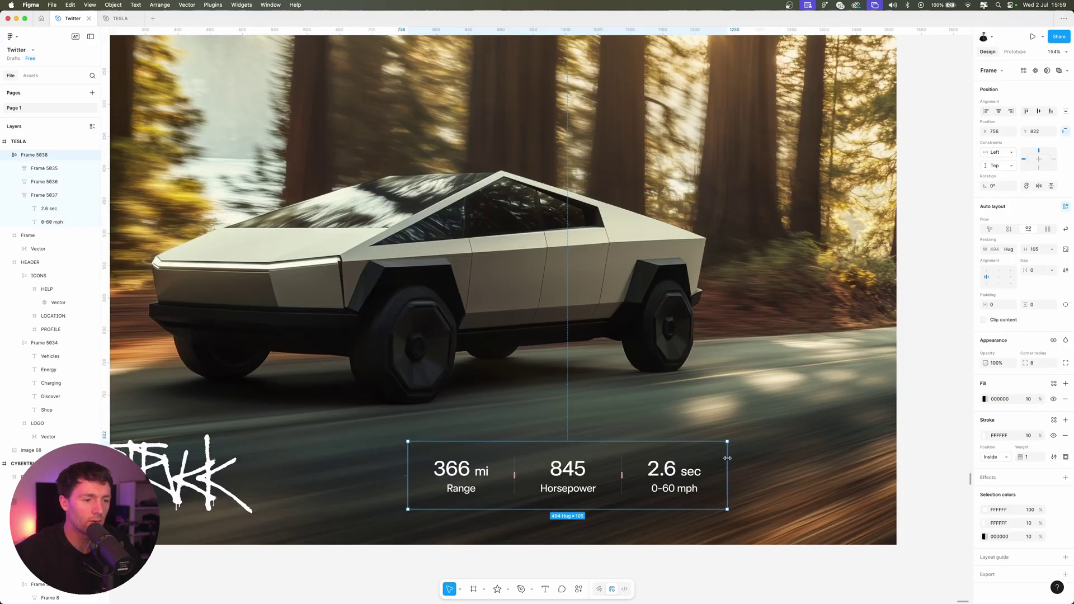
{"action": "left_click_drag", "start_coordinate": [727, 458], "coordinate": [879, 458]}
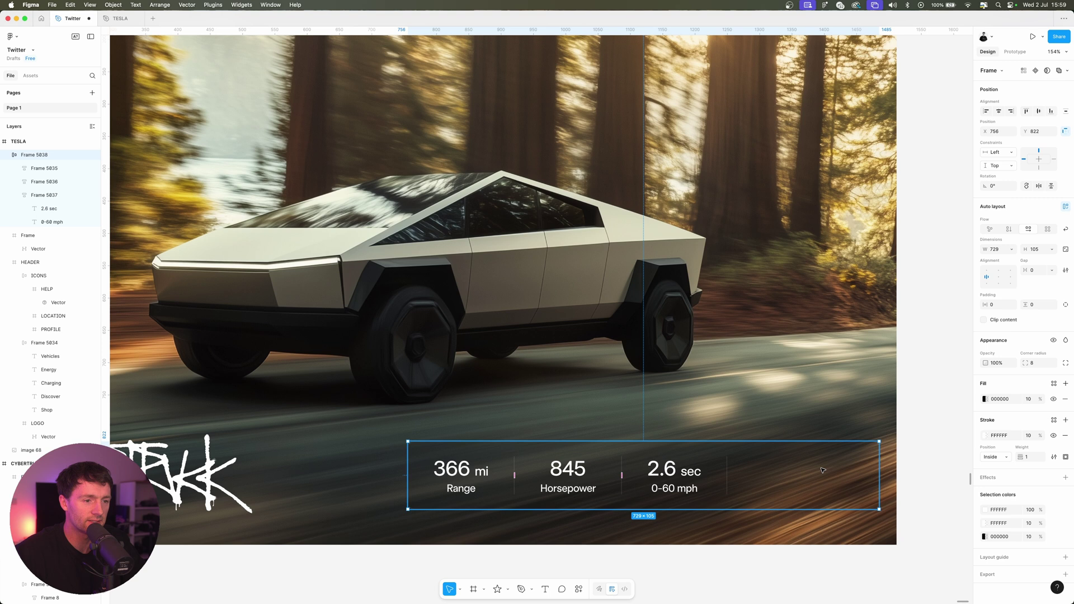
{"action": "scroll", "coordinate": [727, 472], "scroll_direction": "down", "scroll_amount": 3}
Move the 'Lease from $799 /month' and blue Order Now group into the stats bar's auto layout.
{"action": "left_click", "coordinate": [659, 506]}
{"action": "left_click_drag", "start_coordinate": [660, 461], "coordinate": [661, 350]}
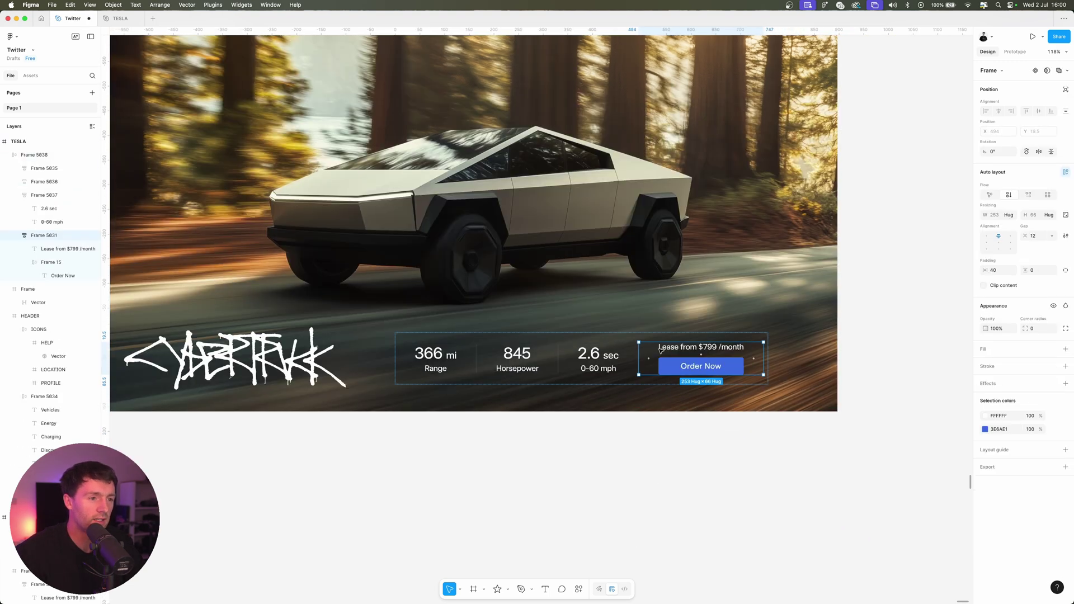
{"action": "left_click", "coordinate": [779, 483]}
{"action": "left_click", "coordinate": [737, 369]}
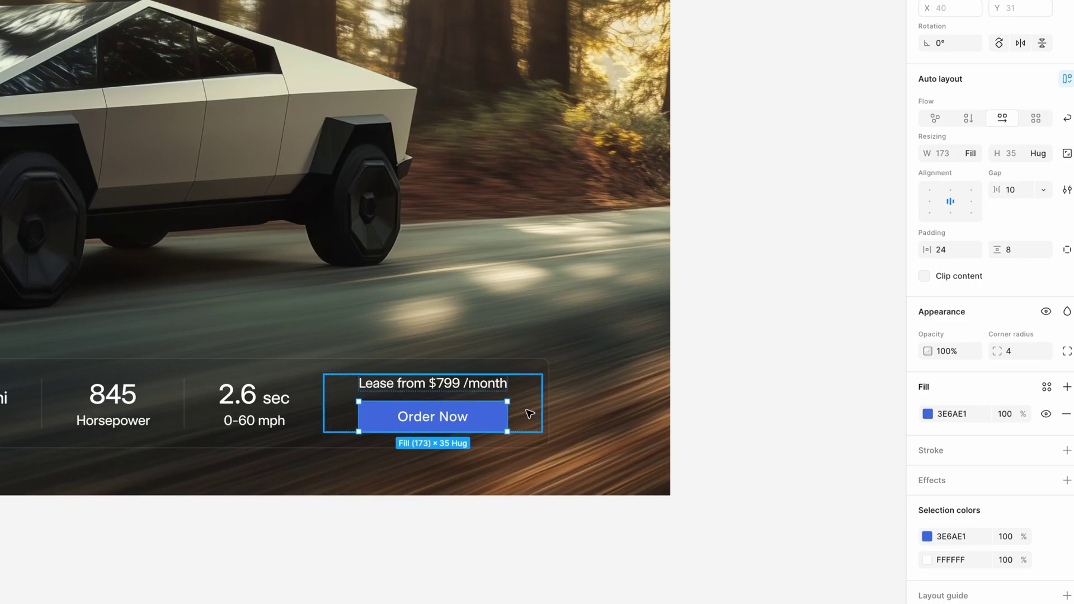
{"action": "left_click", "coordinate": [953, 415]}
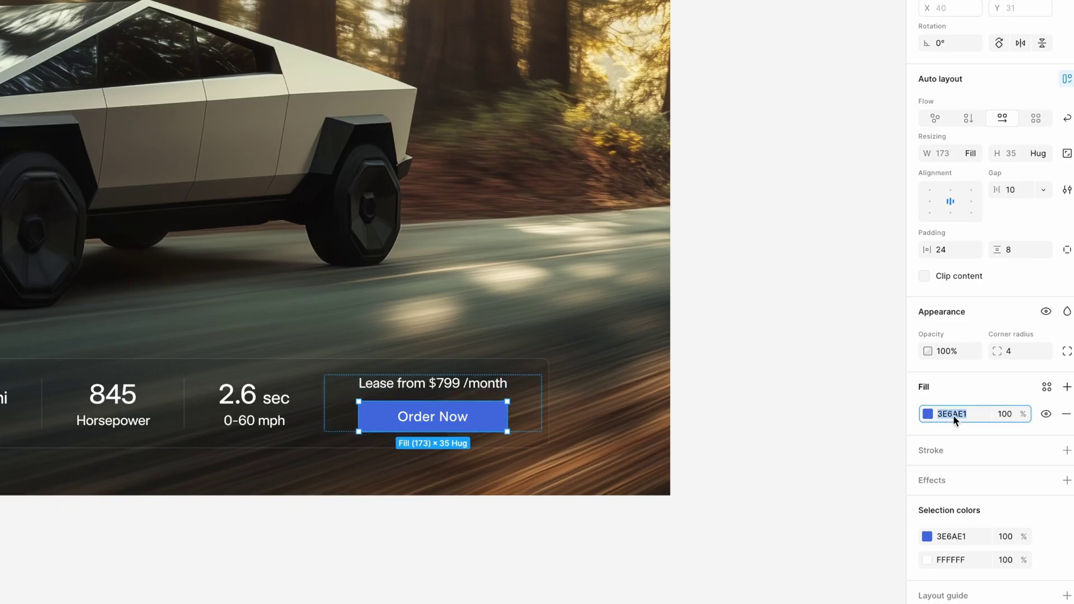
{"action": "left_click", "coordinate": [845, 428]}
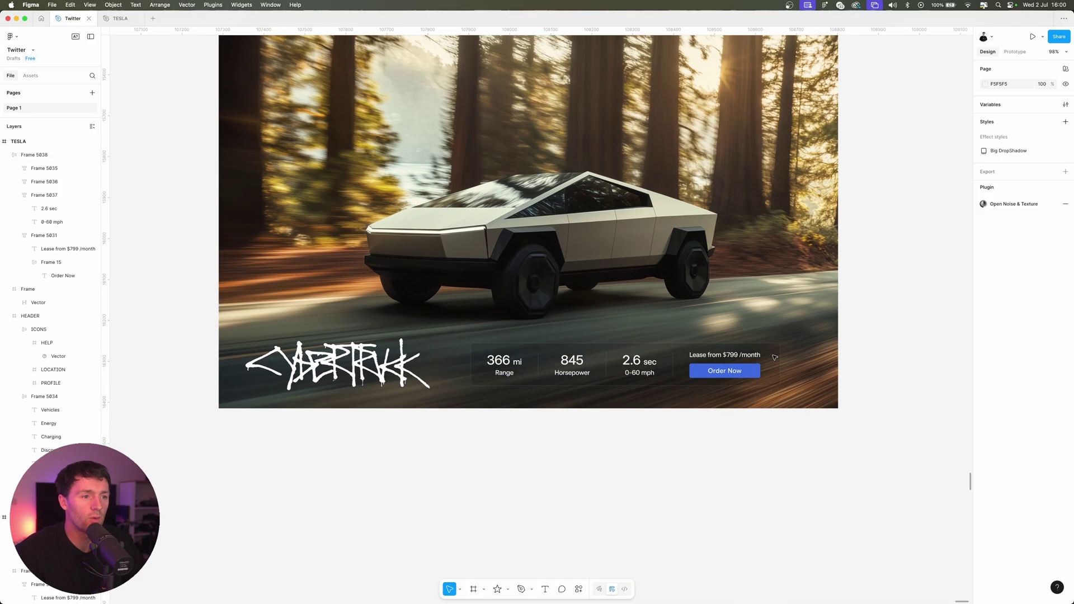
Hide the layout guides on the TESLA page frame.
{"action": "scroll", "coordinate": [801, 386], "scroll_direction": "up", "scroll_amount": 1}
{"action": "left_click", "coordinate": [805, 390]}
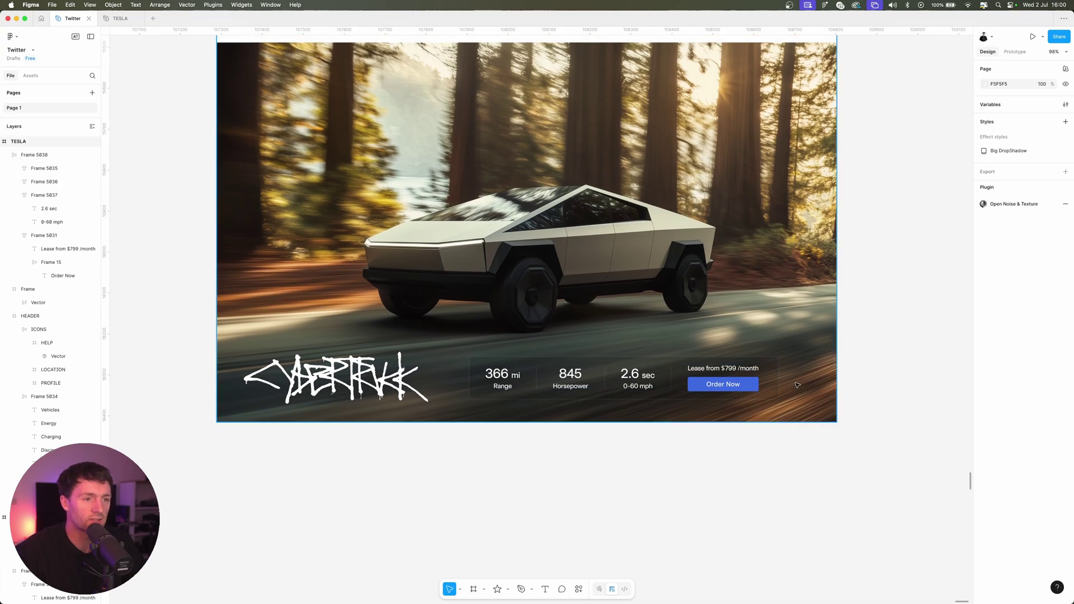
{"action": "scroll", "coordinate": [797, 384], "scroll_direction": "up", "scroll_amount": 3}
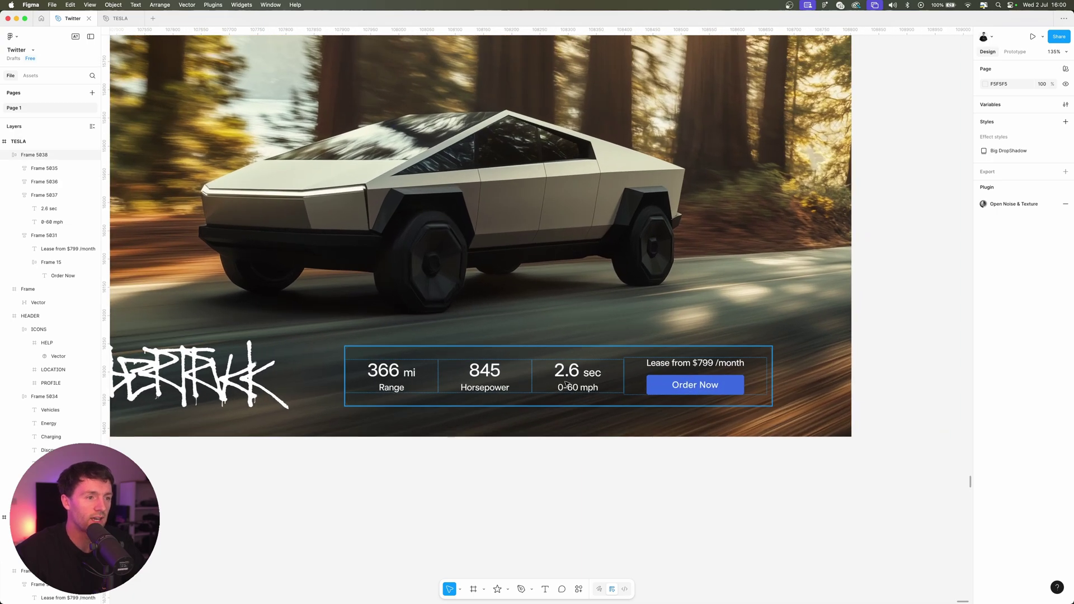
{"action": "scroll", "coordinate": [620, 376], "scroll_direction": "down", "scroll_amount": 4}
{"action": "key", "text": "ctrl+g"}
Stretch the 366 mi, 845 and 2.6 sec blocks to height 105 and centre their content vertically.
{"action": "double_click", "coordinate": [622, 354]}
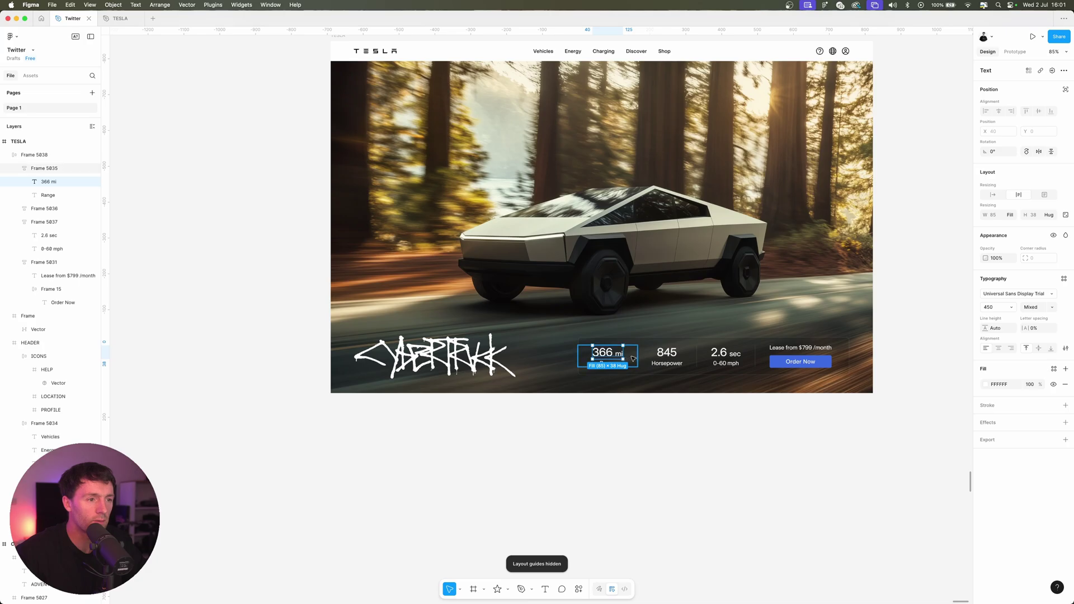
{"action": "left_click", "coordinate": [667, 356], "text": "shift"}
{"action": "left_click", "coordinate": [708, 358], "text": "shift"}
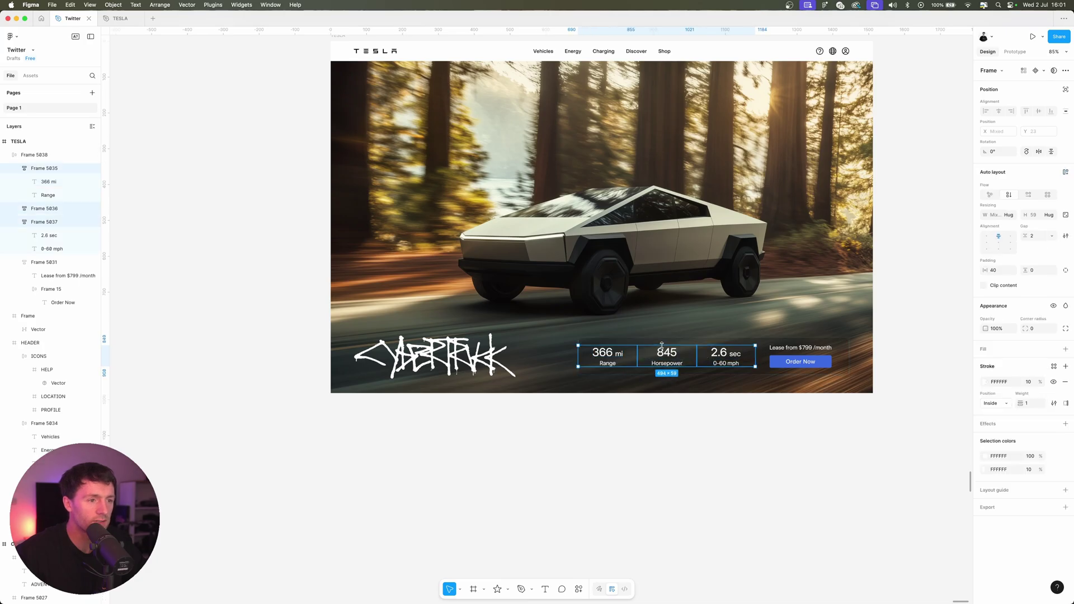
{"action": "left_click_drag", "start_coordinate": [664, 346], "coordinate": [663, 337]}
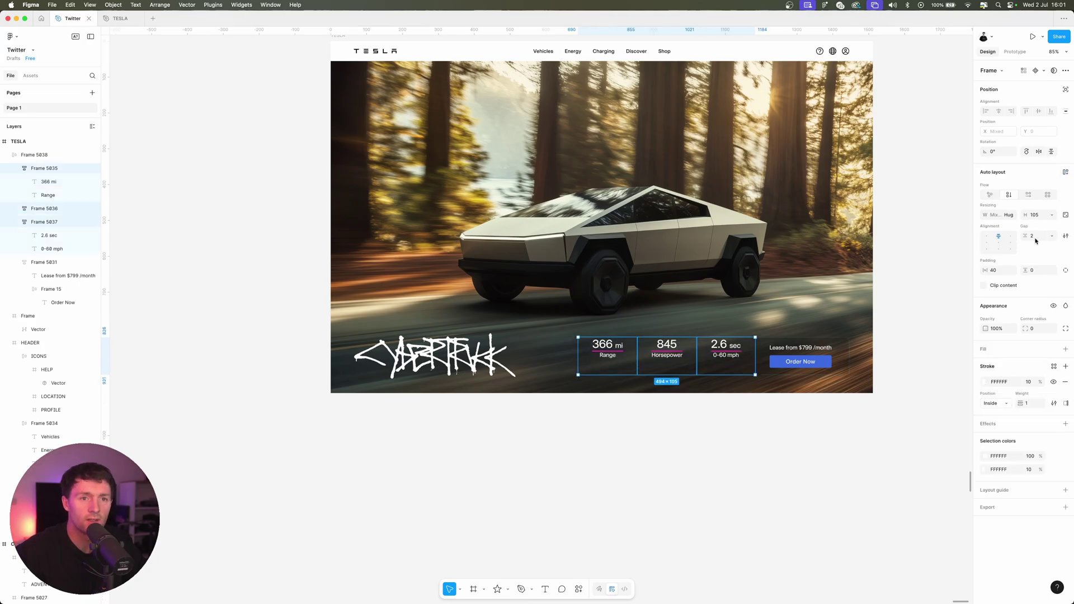
{"action": "left_click", "coordinate": [998, 244]}
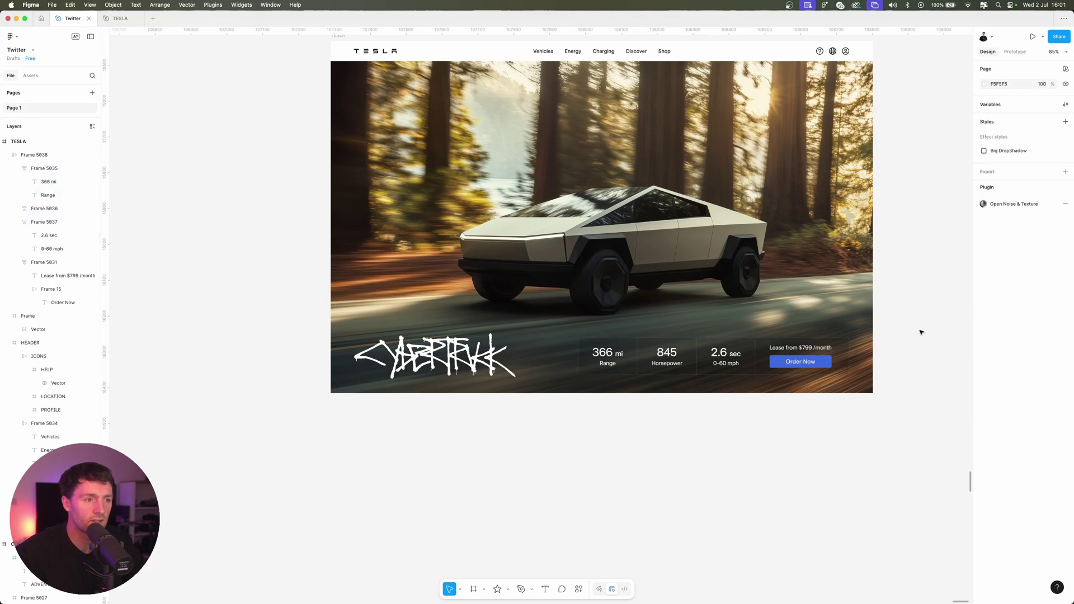
{"action": "scroll", "coordinate": [922, 332], "scroll_direction": "up", "scroll_amount": 5}
{"action": "scroll", "coordinate": [921, 333], "scroll_direction": "down", "scroll_amount": 3}
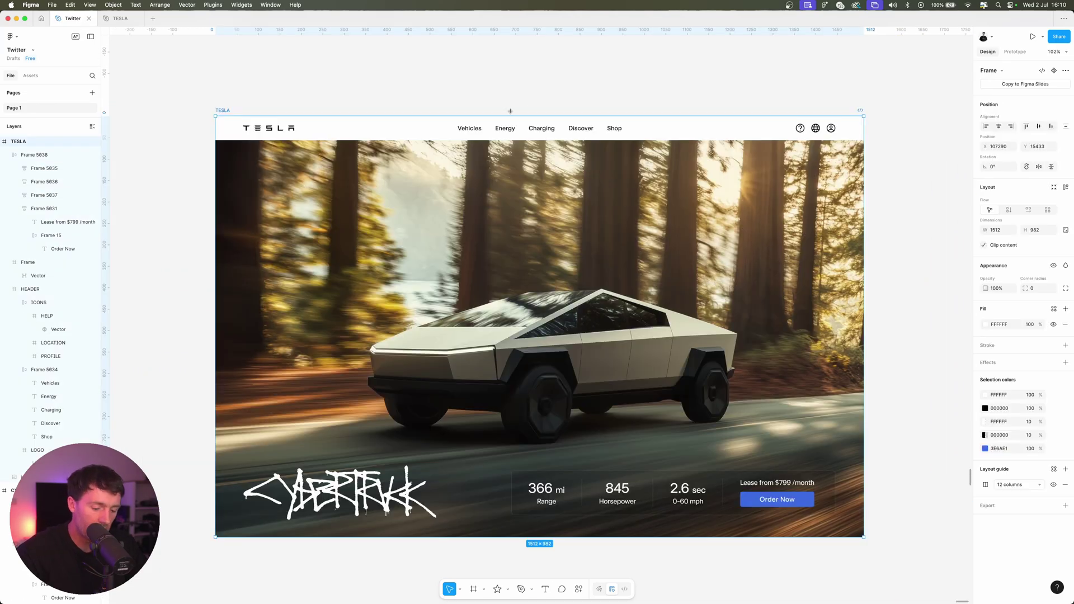
Add an 'ADVENTURE' headline centred on the hero above the truck.
{"action": "key", "text": "t"}
{"action": "left_click", "coordinate": [467, 259]}
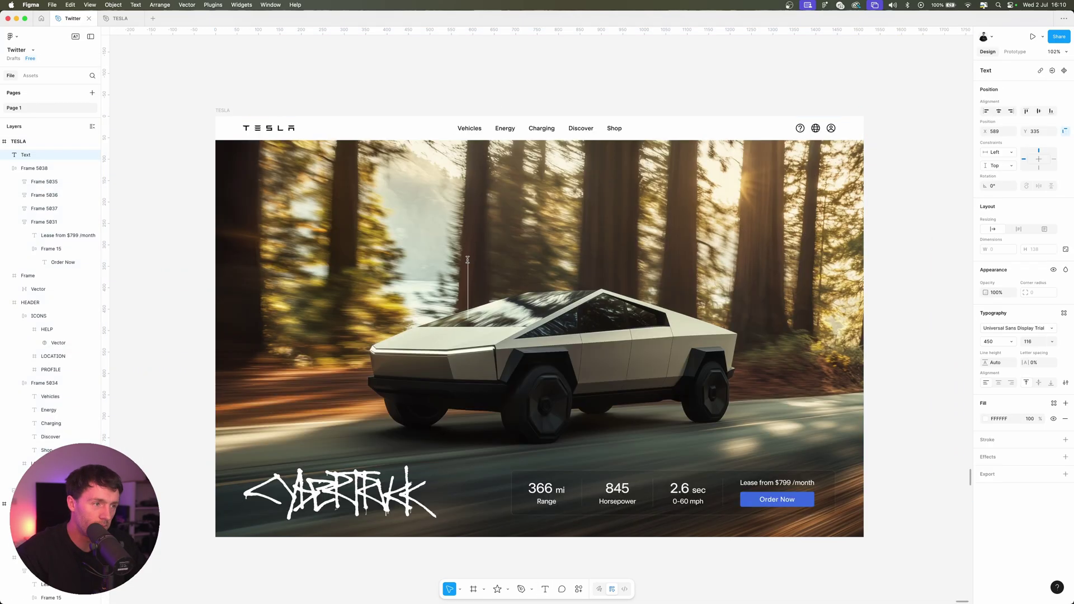
{"action": "type", "text": "ADVENTURE"}
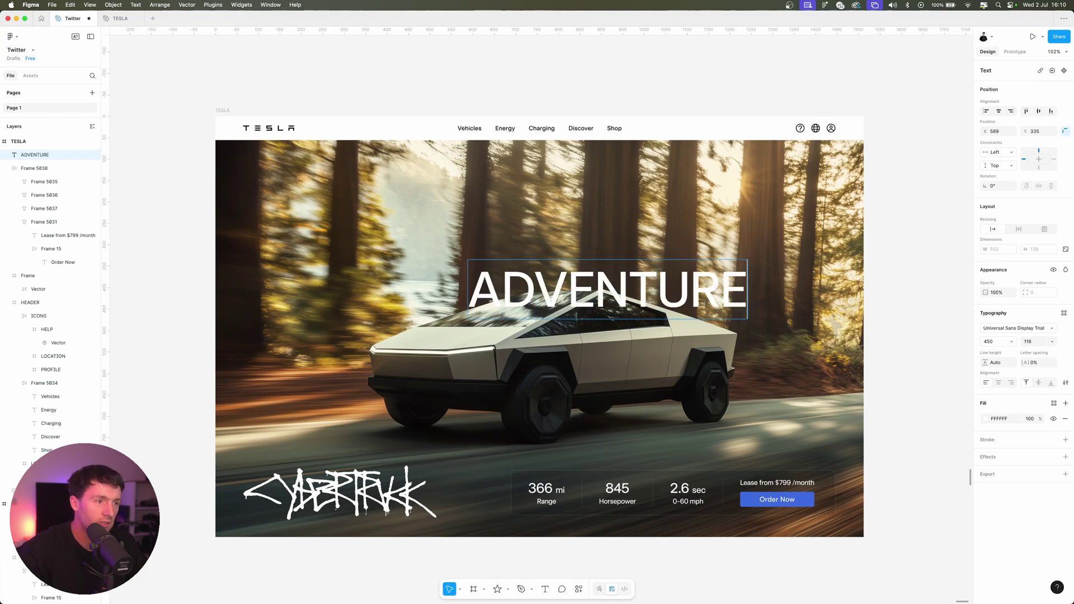
{"action": "key", "text": "Escape"}
{"action": "left_click_drag", "start_coordinate": [607, 289], "coordinate": [539, 256]}
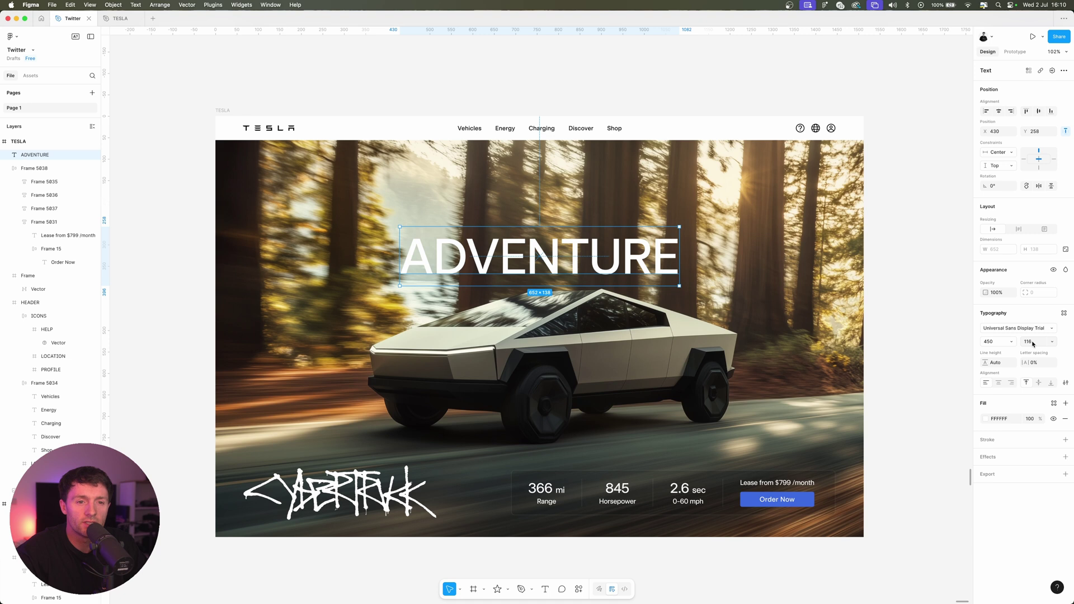
Duplicate the headline, retype it as two-line 'DESIGNED FOR' at size 32, and place it left of ADVENTURE.
{"action": "left_click_drag", "start_coordinate": [608, 261], "coordinate": [581, 196]}
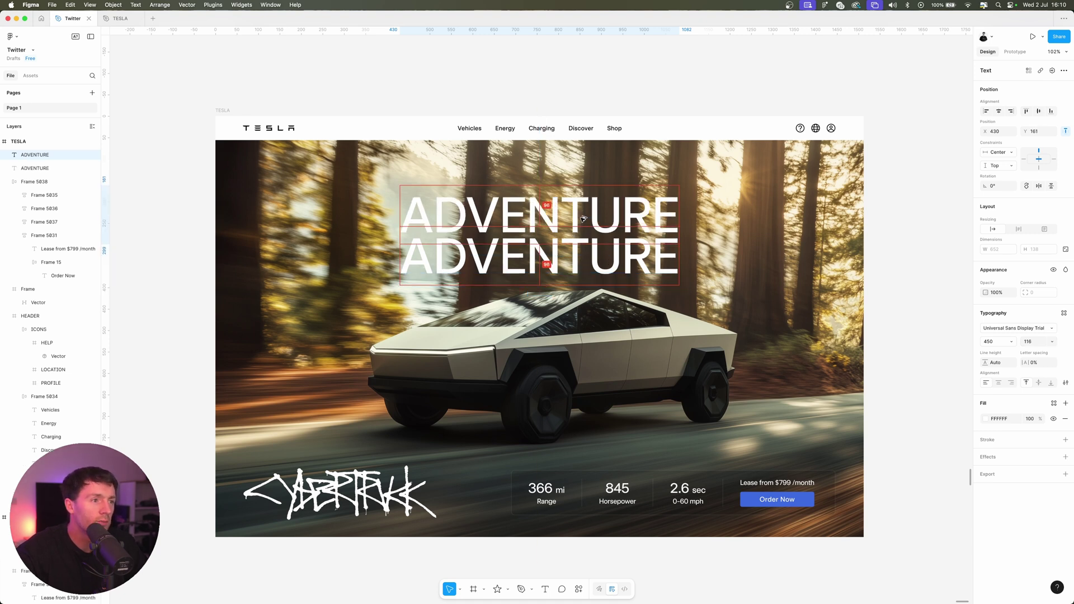
{"action": "double_click", "coordinate": [583, 214]}
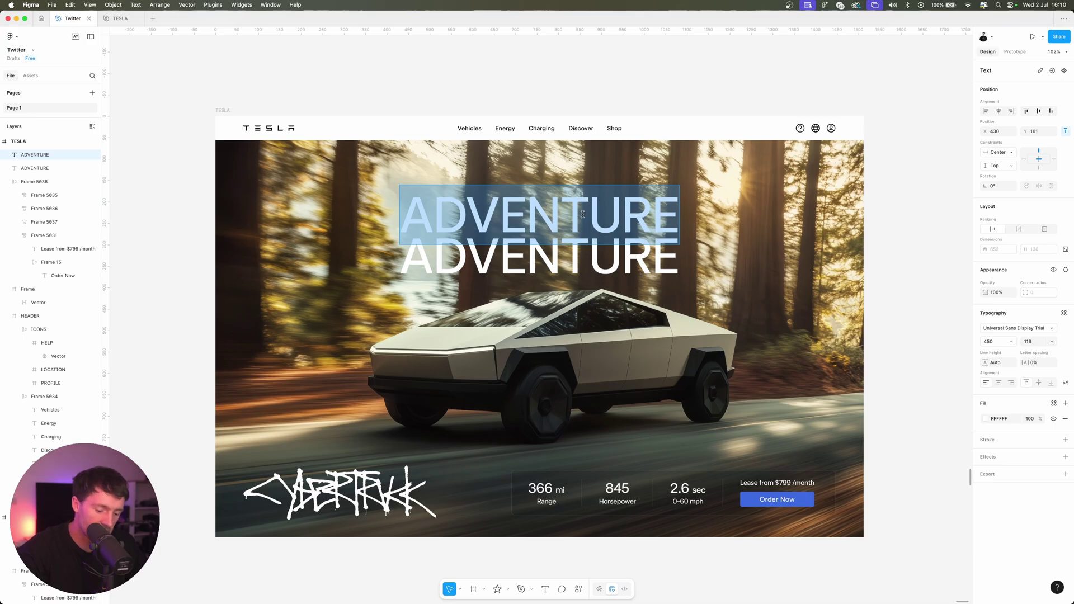
{"action": "type", "text": "DESIGNED"}
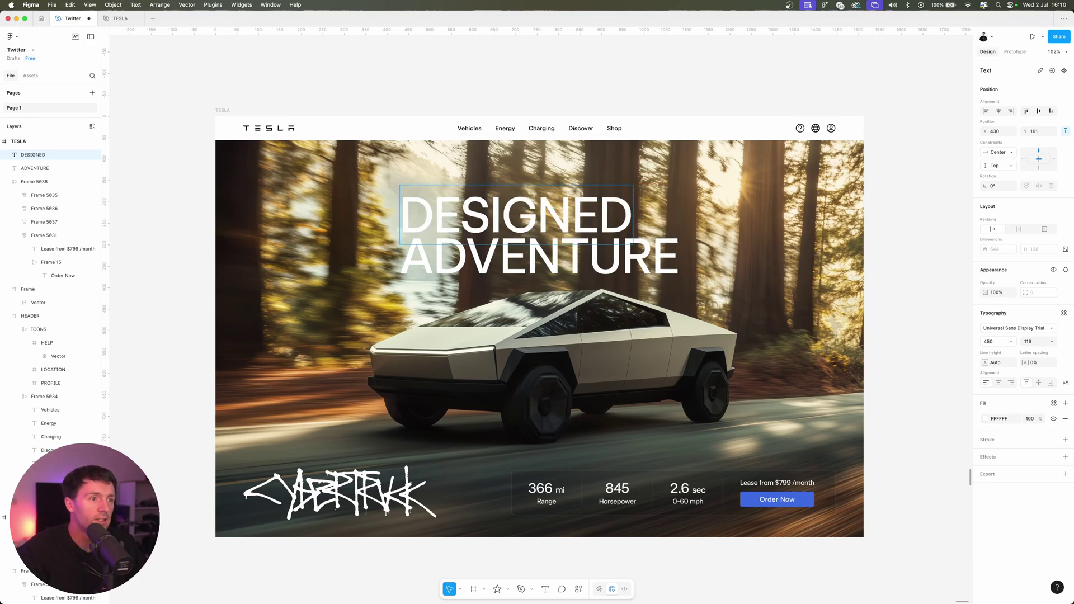
{"action": "key", "text": "Return"}
{"action": "type", "text": "FOR"}
{"action": "key", "text": "ctrl+a"}
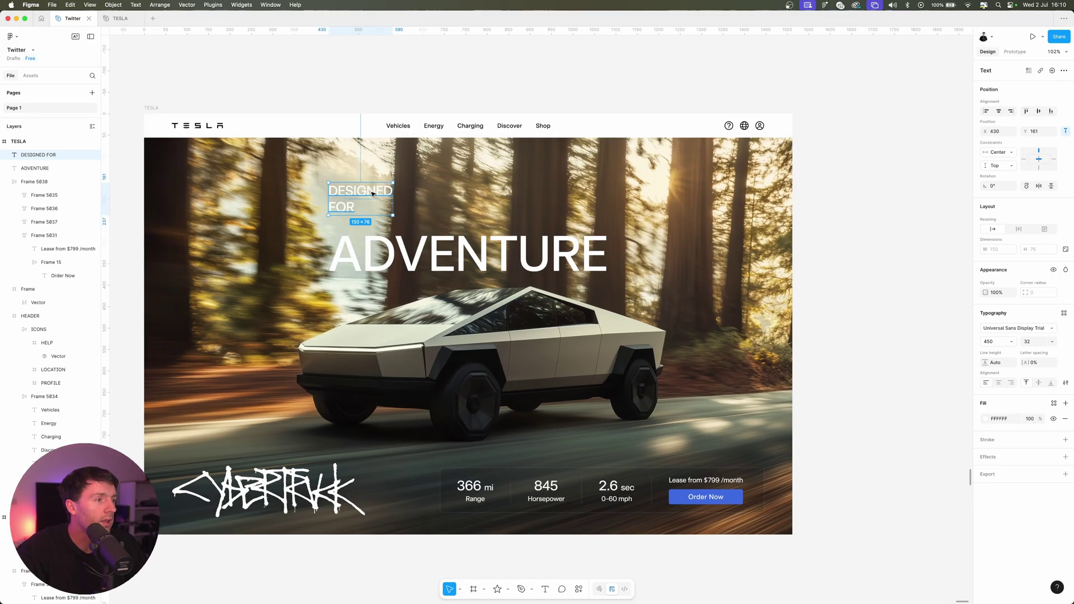
{"action": "left_click_drag", "start_coordinate": [375, 194], "coordinate": [344, 225]}
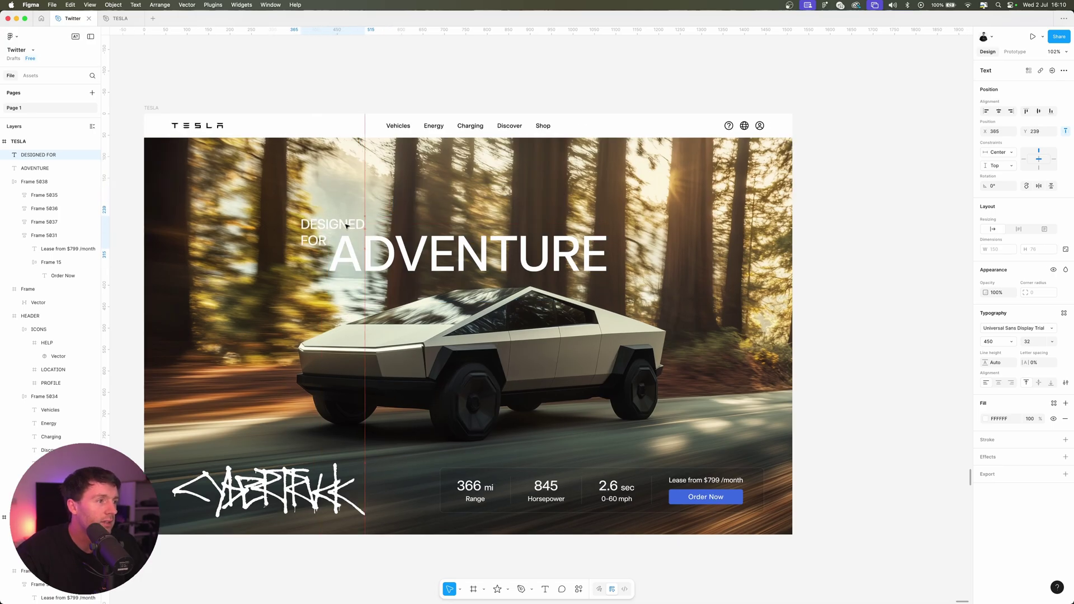
Frame DESIGNED FOR and ADVENTURE together with Ctrl+Alt+G.
{"action": "left_click", "coordinate": [434, 252], "text": "shift"}
{"action": "key", "text": "ctrl+alt+g"}
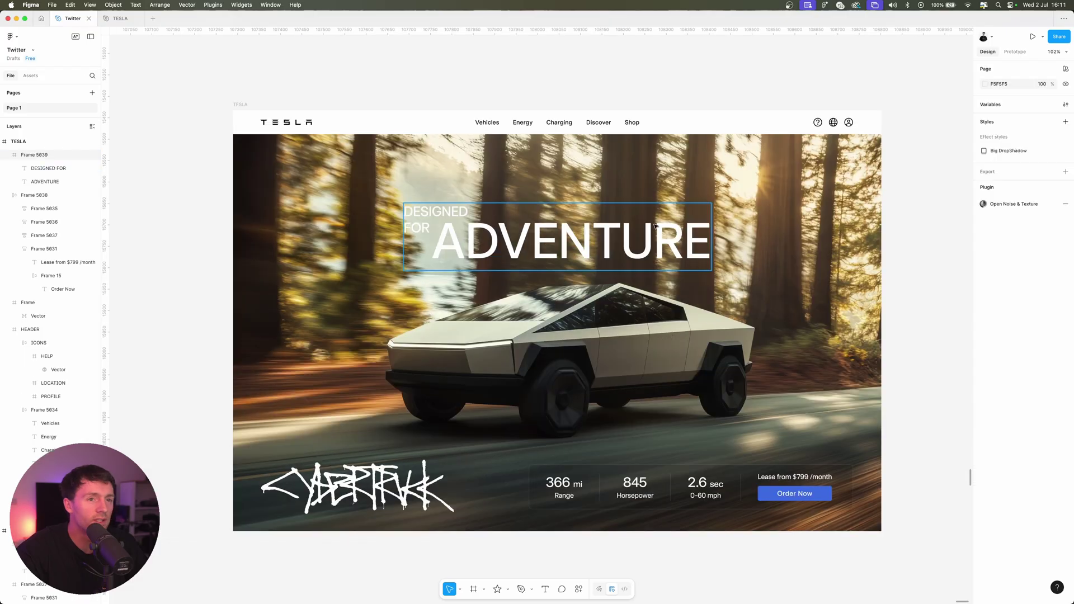
{"action": "left_click_drag", "start_coordinate": [579, 229], "coordinate": [579, 225]}
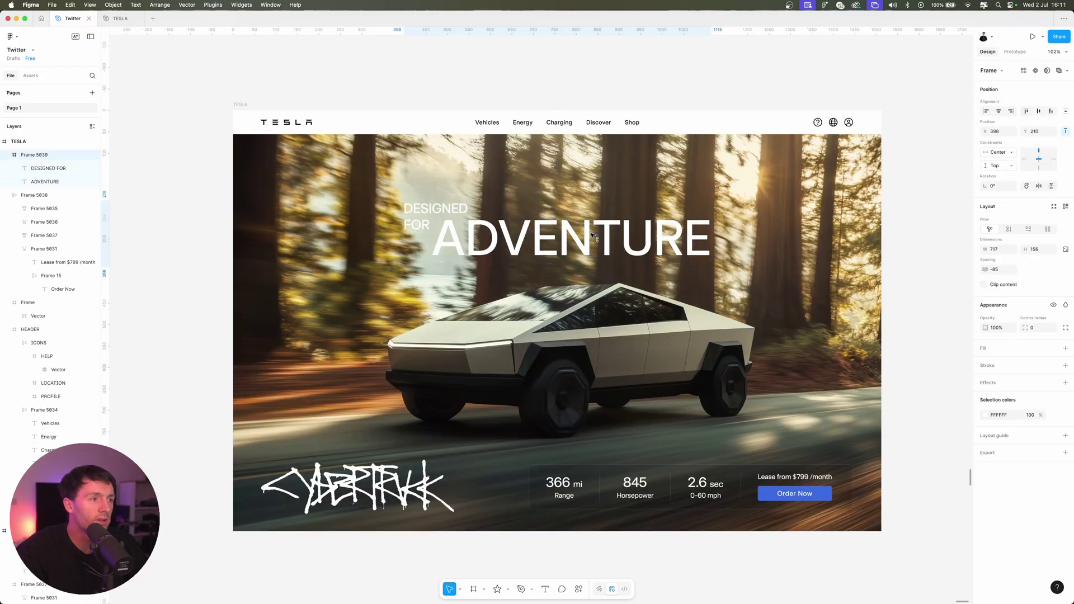
{"action": "left_click", "coordinate": [677, 73]}
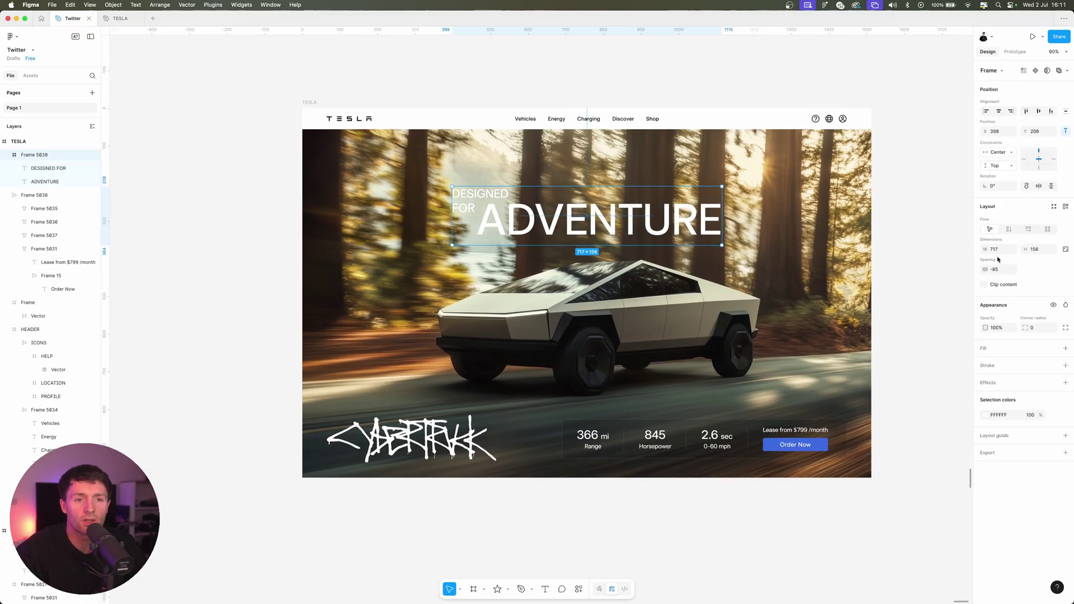
Set the headline frame's blend mode to Luminosity.
{"action": "left_click", "coordinate": [1066, 305]}
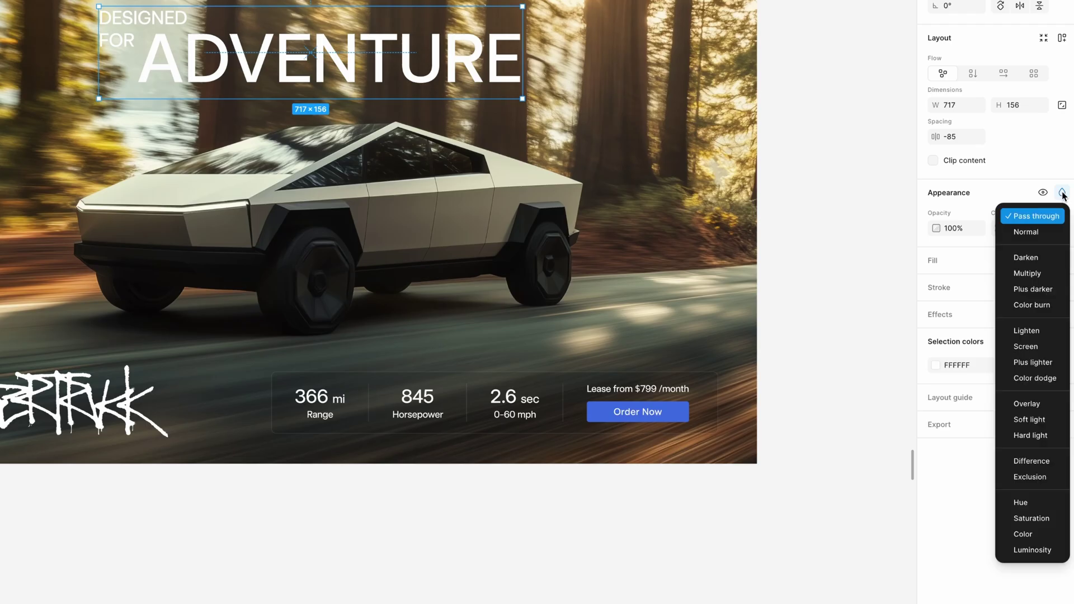
{"action": "left_click", "coordinate": [1029, 550]}
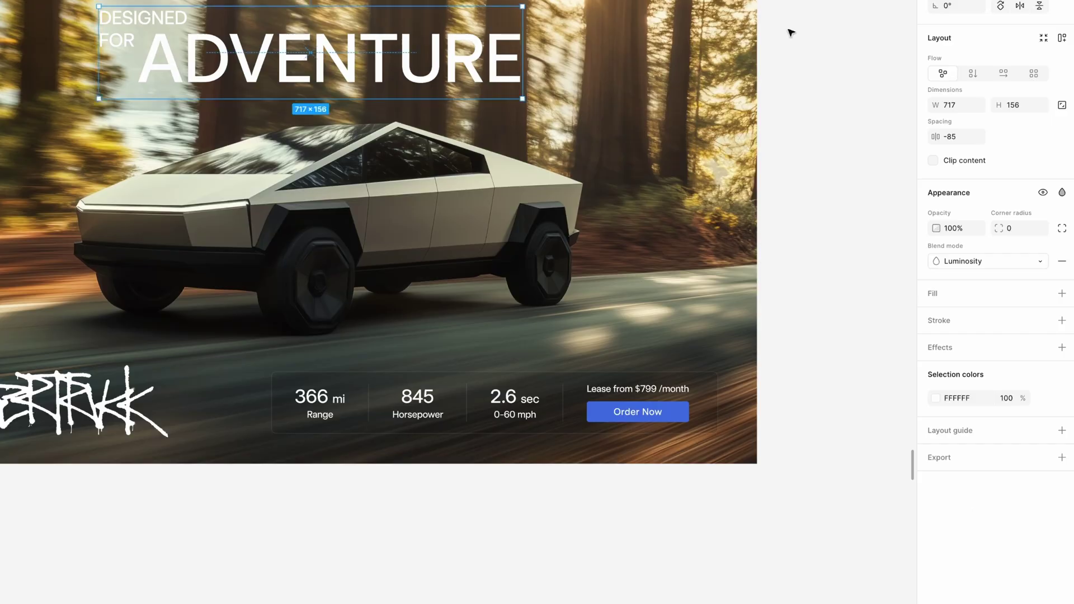
{"action": "left_click", "coordinate": [958, 261]}
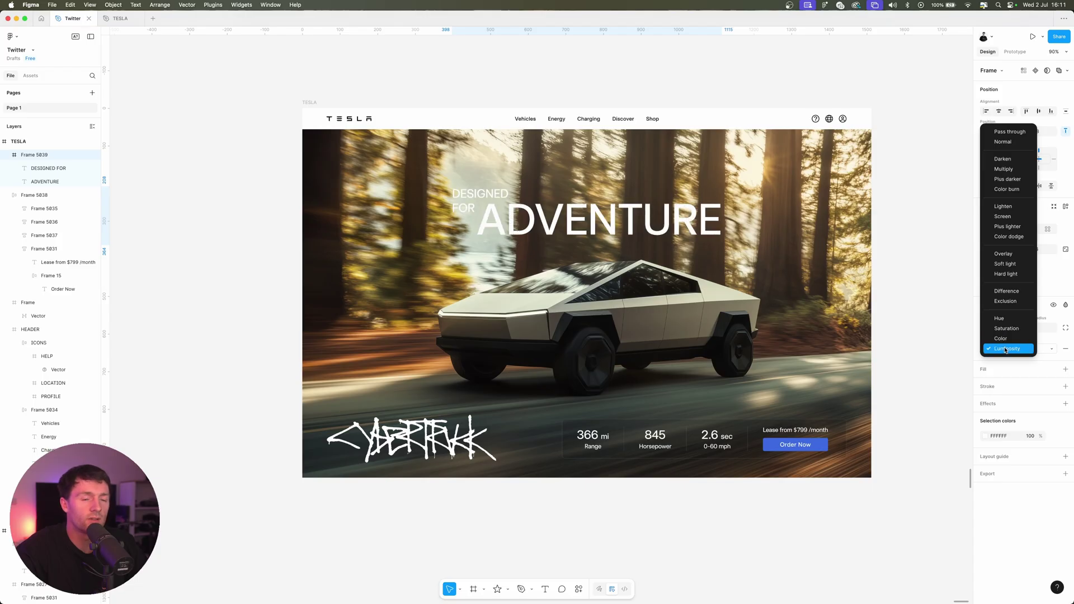
{"action": "left_click", "coordinate": [1006, 349]}
{"action": "left_click", "coordinate": [712, 96]}
{"action": "scroll", "coordinate": [671, 168], "scroll_direction": "left", "scroll_amount": 1}
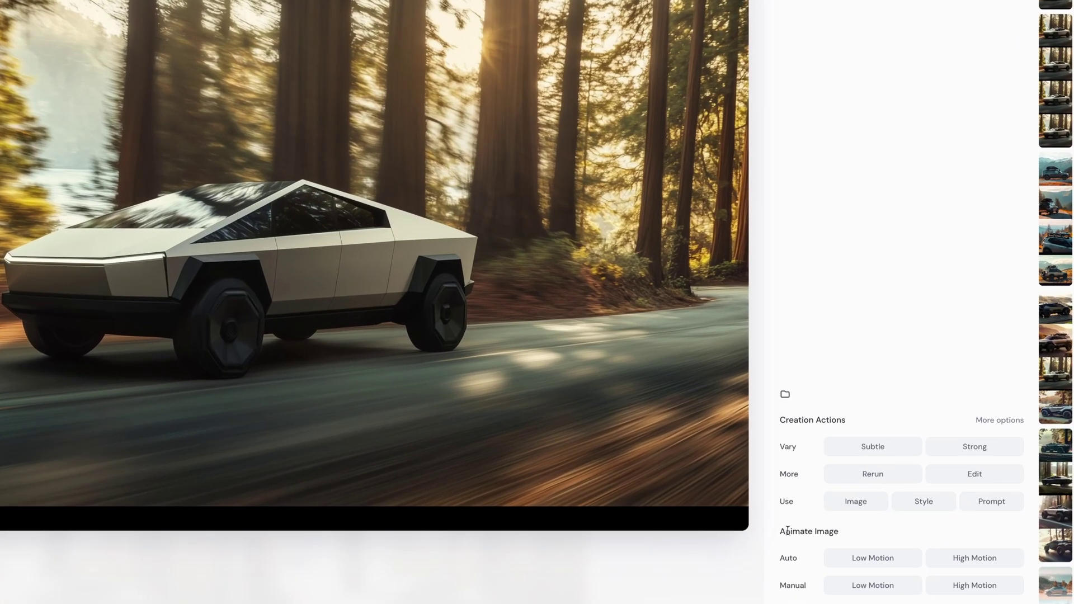
Select the side-profile driving prompt for the redwood Cybertruck video start frame in Midjourney.
{"action": "triple_click", "coordinate": [788, 530]}
{"action": "mouse_move", "coordinate": [791, 586]}
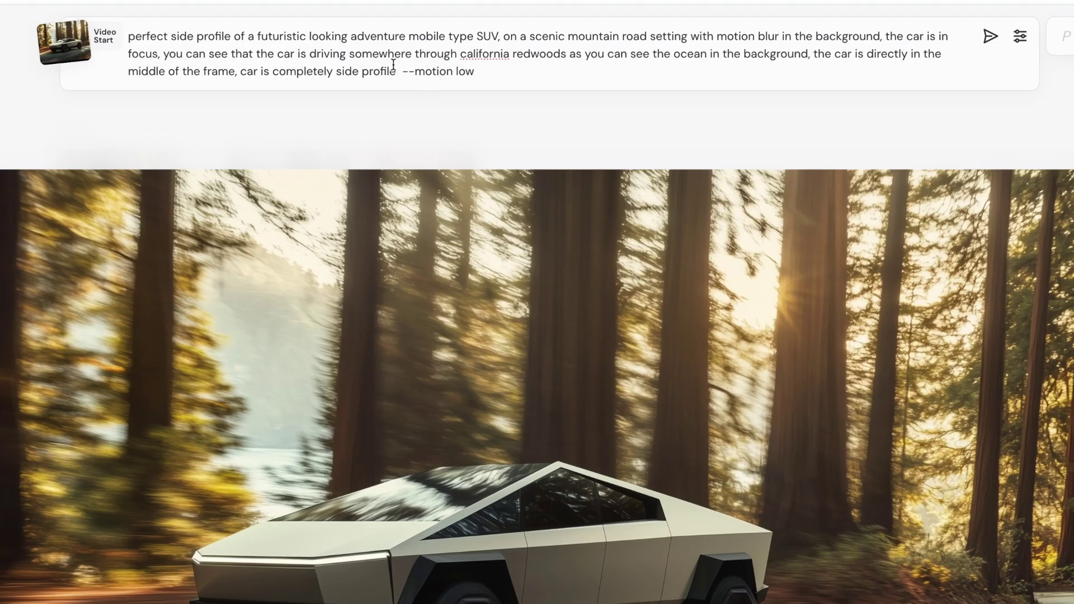
Paste 'No camera movement, no camera panning' into the Midjourney video prompt and select the phrase.
{"action": "type", "text": "No camera movement, no camera panning"}
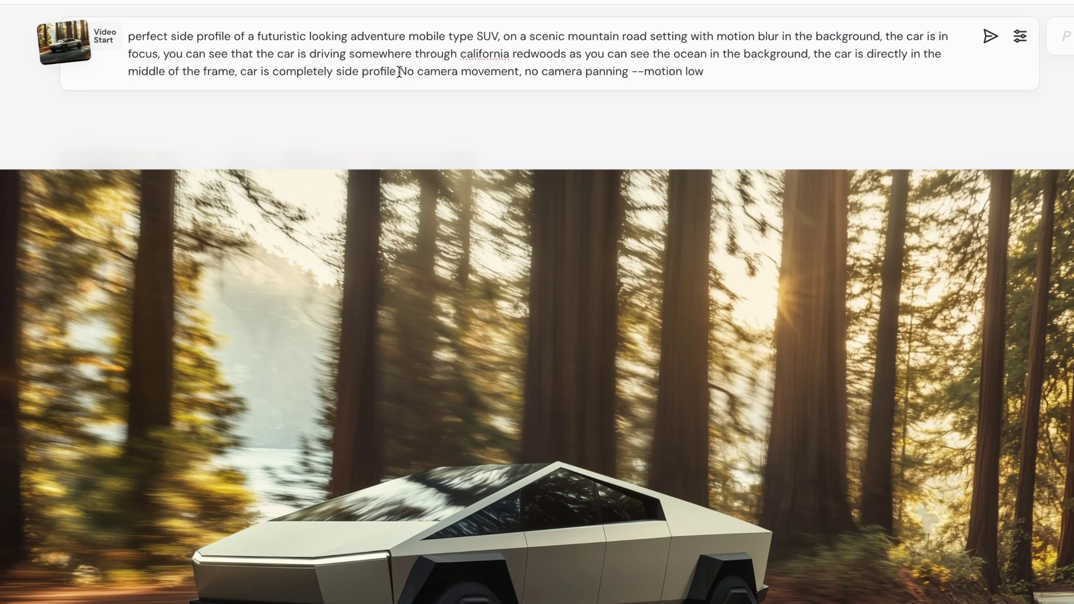
{"action": "left_click_drag", "start_coordinate": [399, 73], "coordinate": [628, 67]}
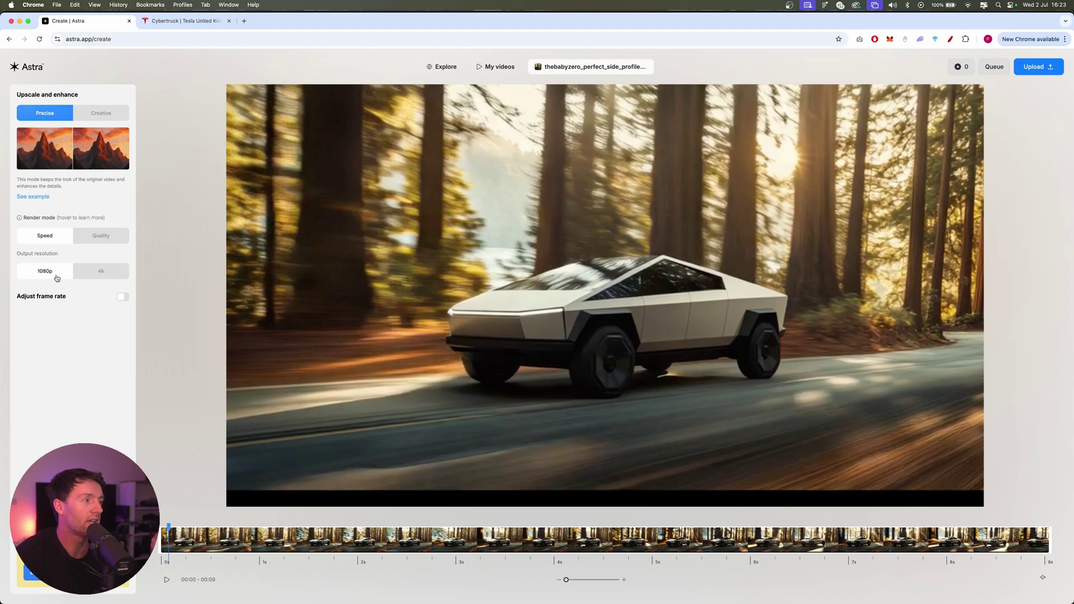
{"action": "left_click_drag", "start_coordinate": [169, 527], "coordinate": [541, 531]}
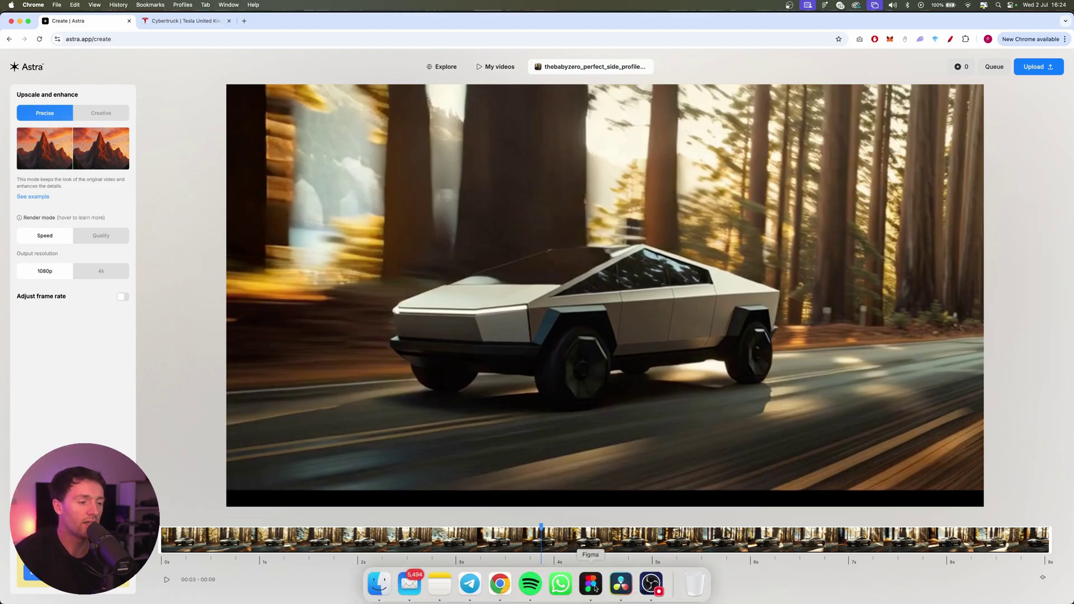
Back in Figma, hide the Cybertruck background photo in the hero.
{"action": "left_click", "coordinate": [594, 587]}
{"action": "left_click", "coordinate": [631, 88]}
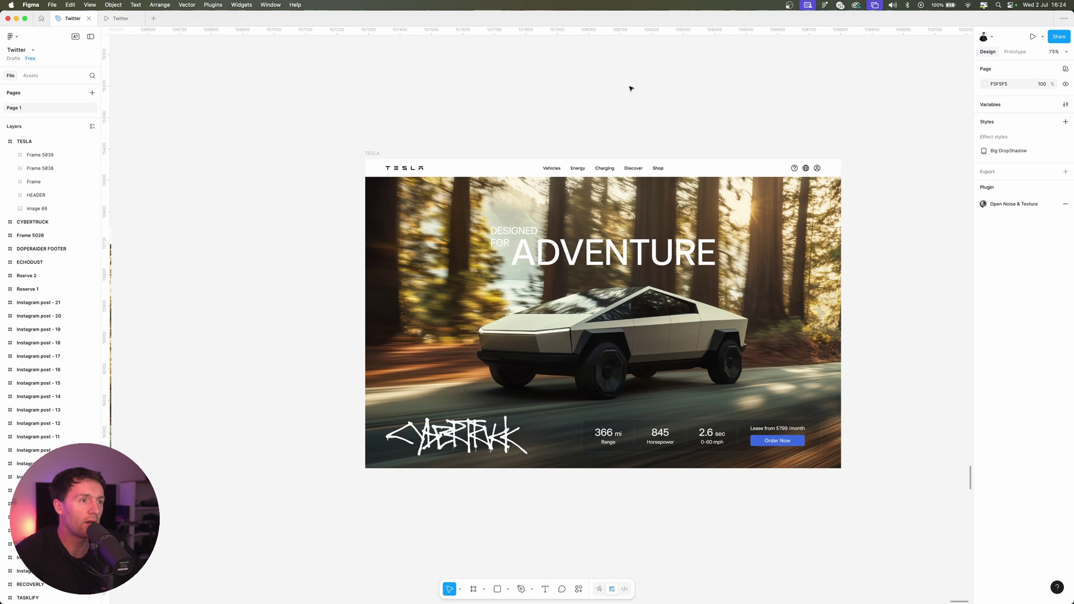
{"action": "left_click", "coordinate": [451, 278]}
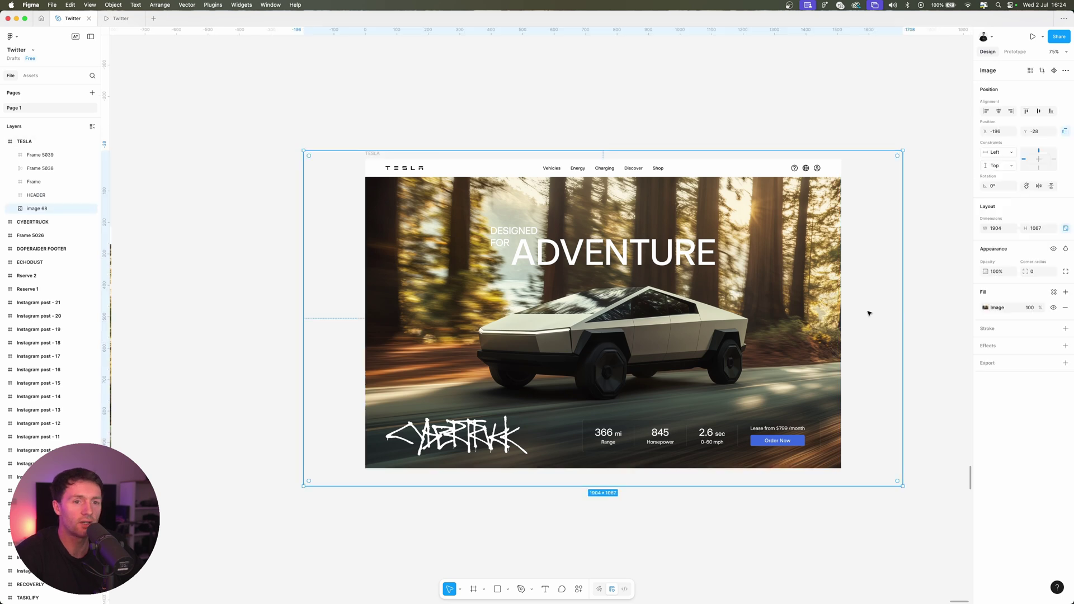
{"action": "left_click", "coordinate": [1053, 308]}
Hide the DESIGNED FOR ADVENTURE headline and the TESLA frame's white background fill.
{"action": "key", "text": "Tab"}
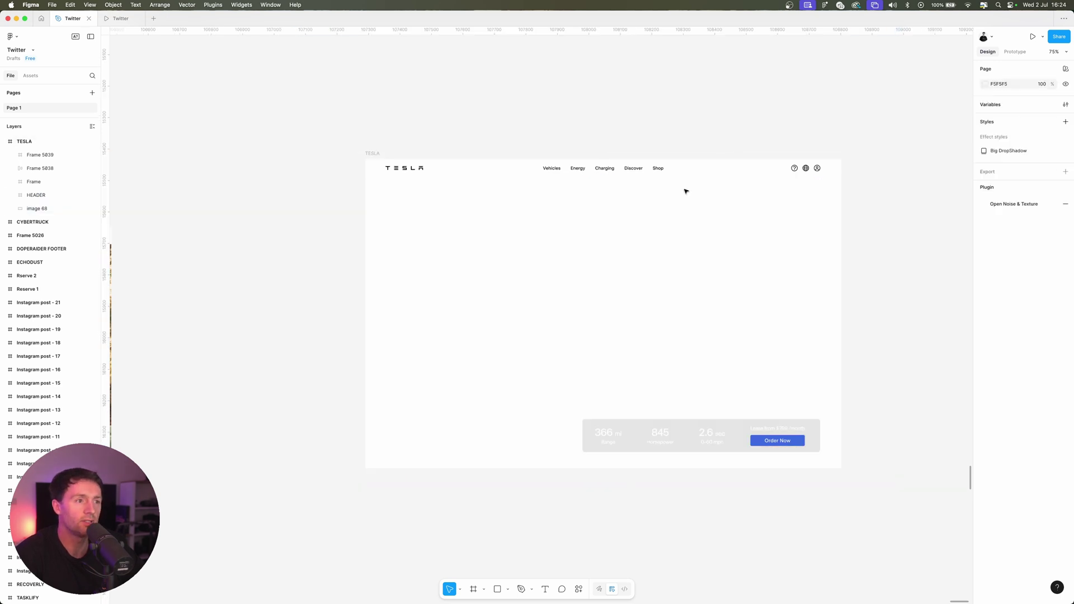
{"action": "scroll", "coordinate": [806, 251], "scroll_direction": "right", "scroll_amount": 1}
{"action": "left_click", "coordinate": [1054, 305]}
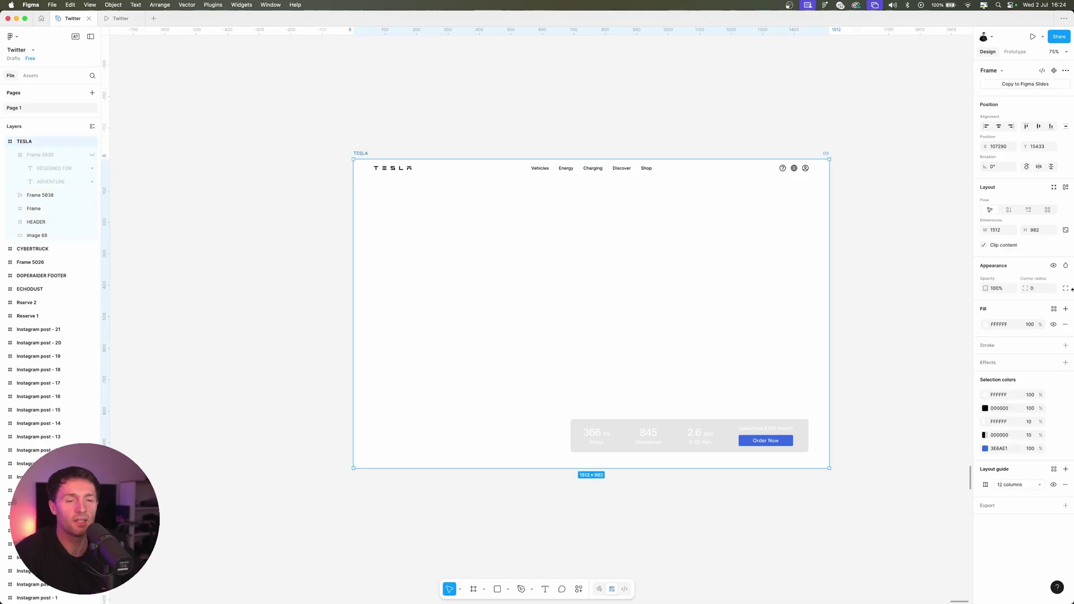
{"action": "left_click", "coordinate": [1053, 324]}
{"action": "left_click", "coordinate": [369, 147]}
{"action": "left_click", "coordinate": [359, 153]}
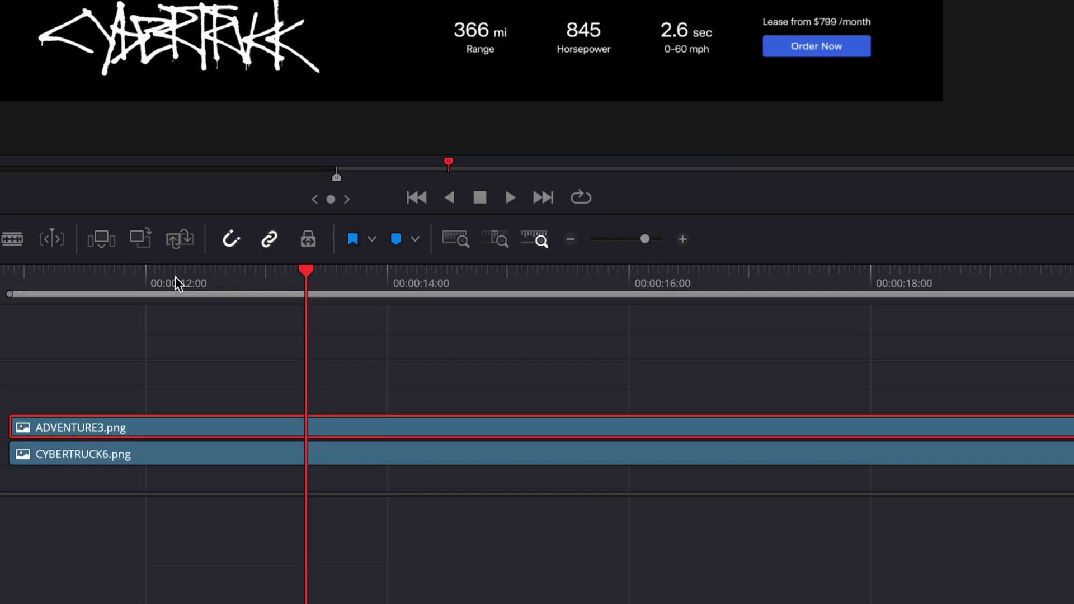
Put the Cybertruck video on the bottom track under the ADVENTURE3.png and CYBERTRUCK6.png overlays, then play the composite.
{"action": "left_click_drag", "start_coordinate": [179, 276], "coordinate": [7, 278]}
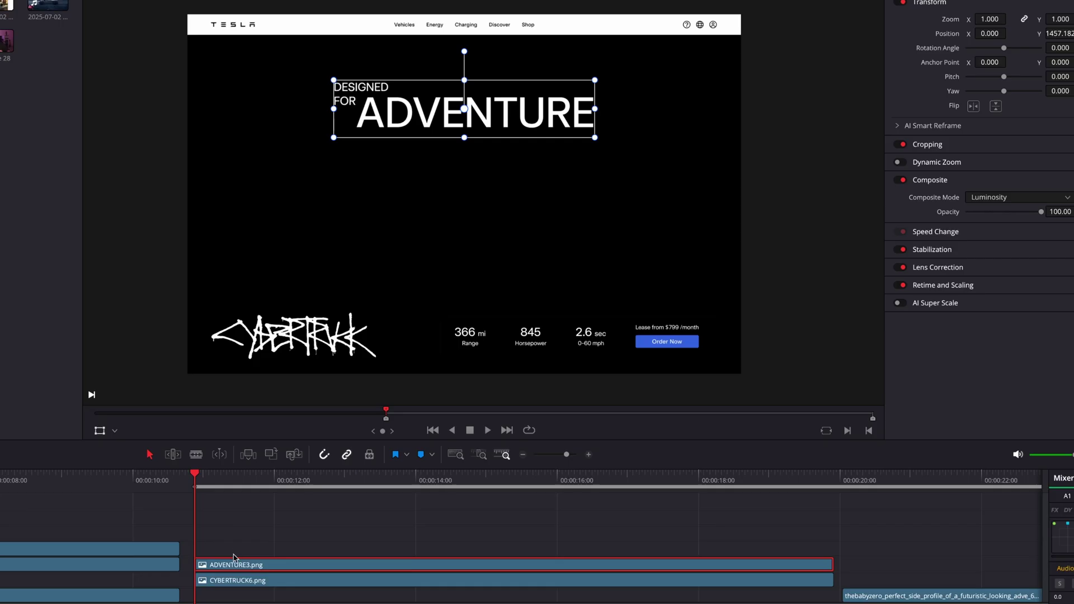
{"action": "left_click", "coordinate": [231, 582]}
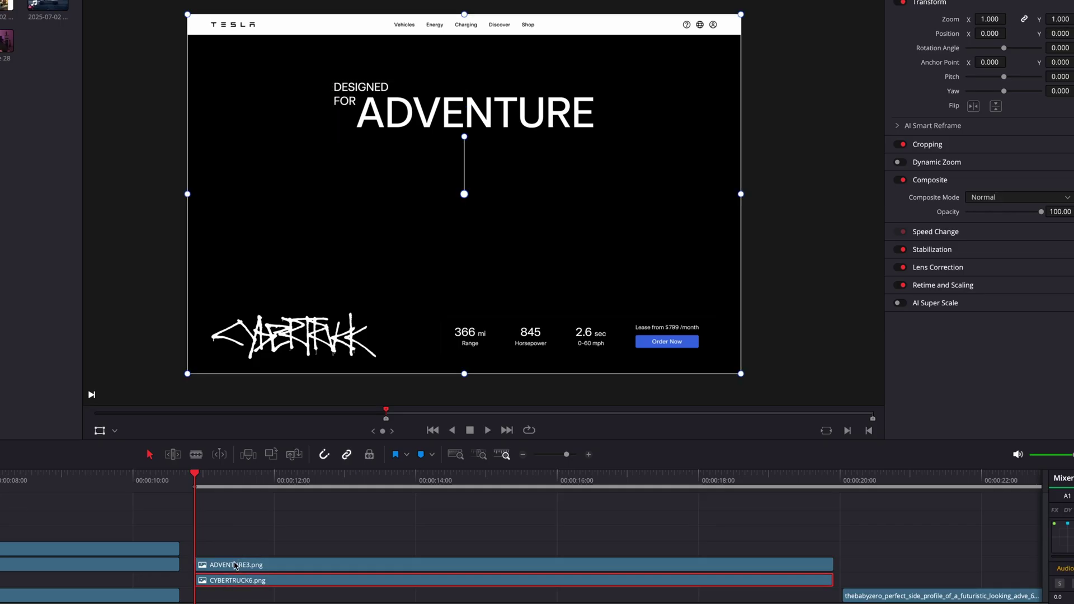
{"action": "left_click", "coordinate": [235, 565]}
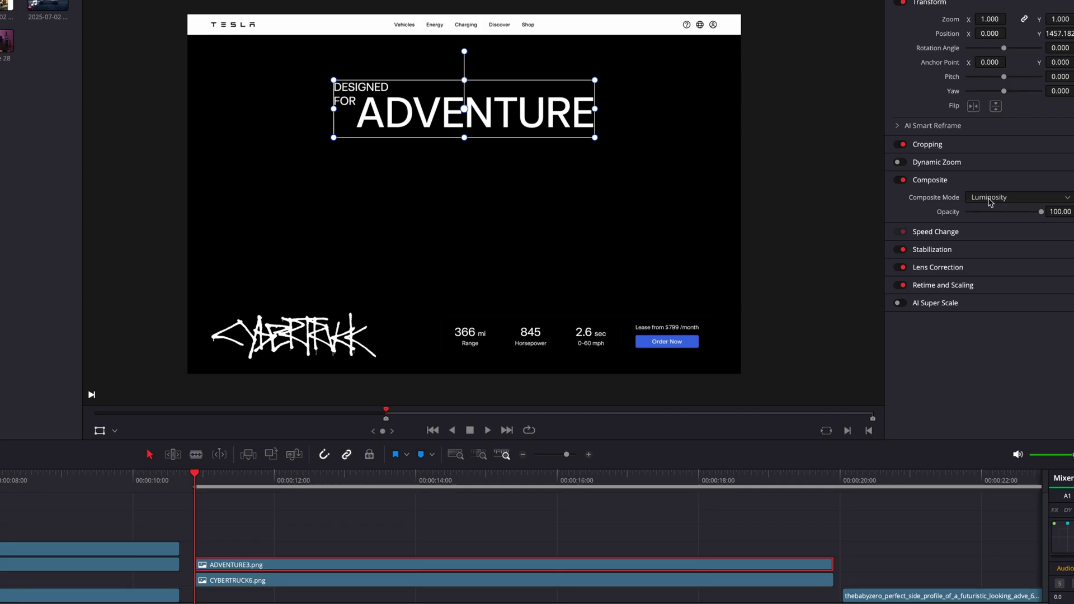
{"action": "left_click_drag", "start_coordinate": [879, 598], "coordinate": [231, 596]}
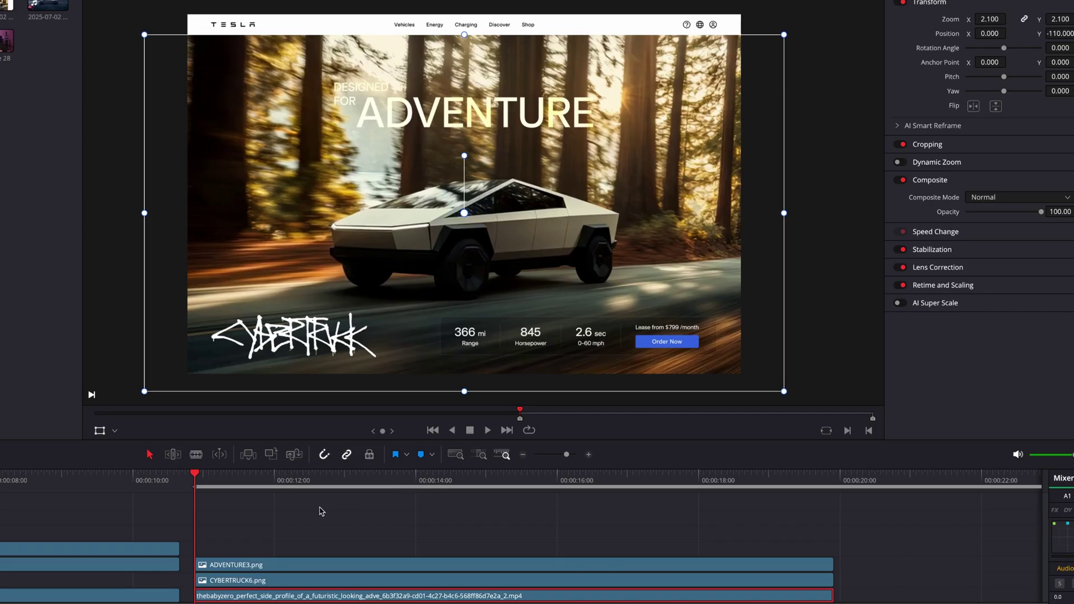
{"action": "key", "text": "space"}
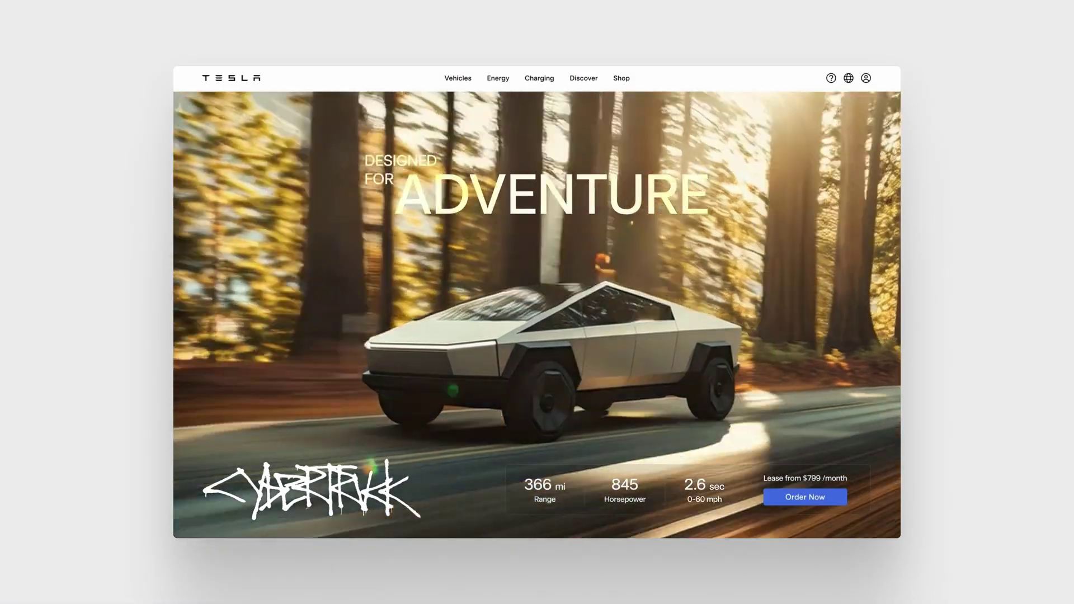